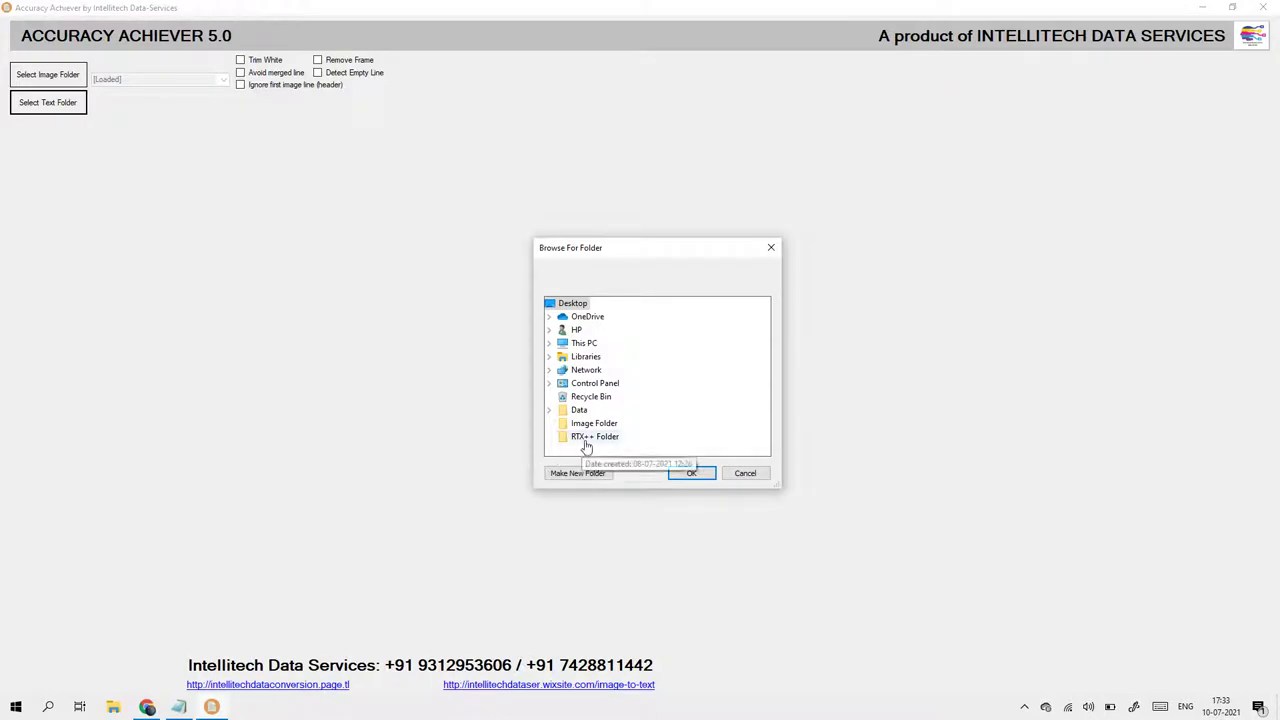
Step: Load RTX++ Folder as the text folder and start proofreading image 2801.JPEG against its matching text file
{"action": "left_click", "coordinate": [594, 436]}
{"action": "left_click", "coordinate": [691, 472]}
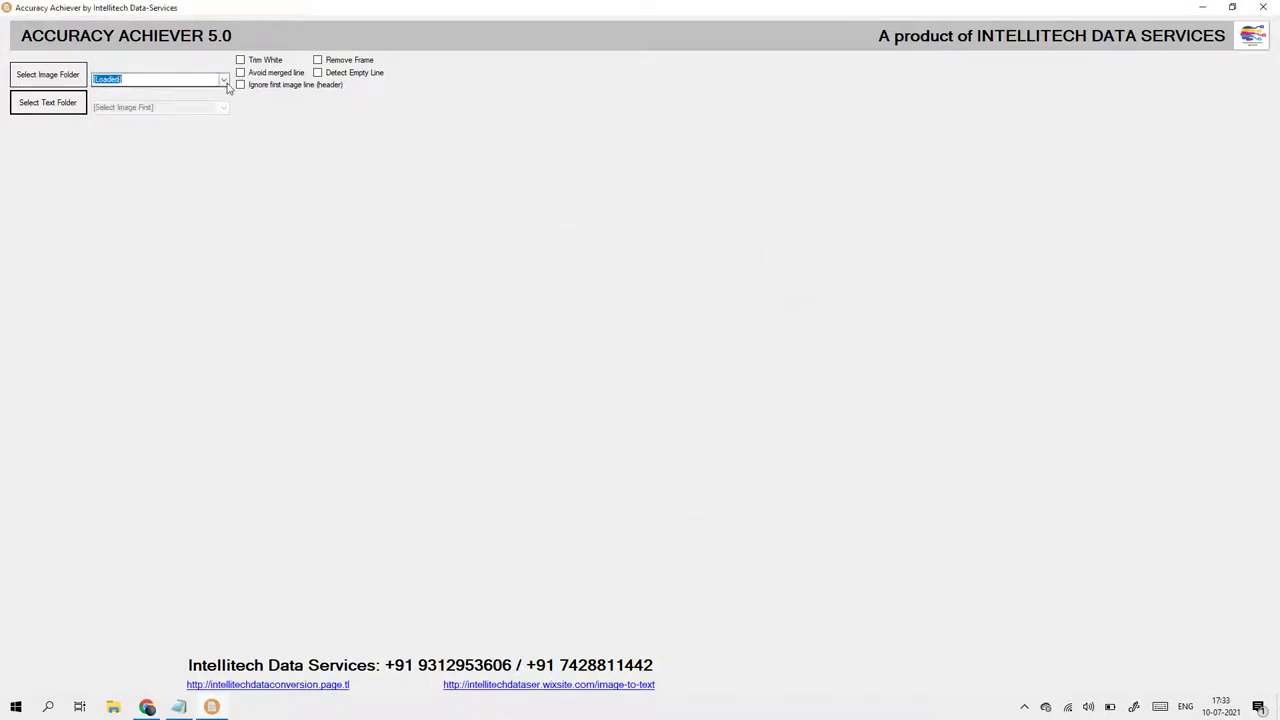
{"action": "left_click", "coordinate": [224, 80]}
{"action": "left_click", "coordinate": [201, 95]}
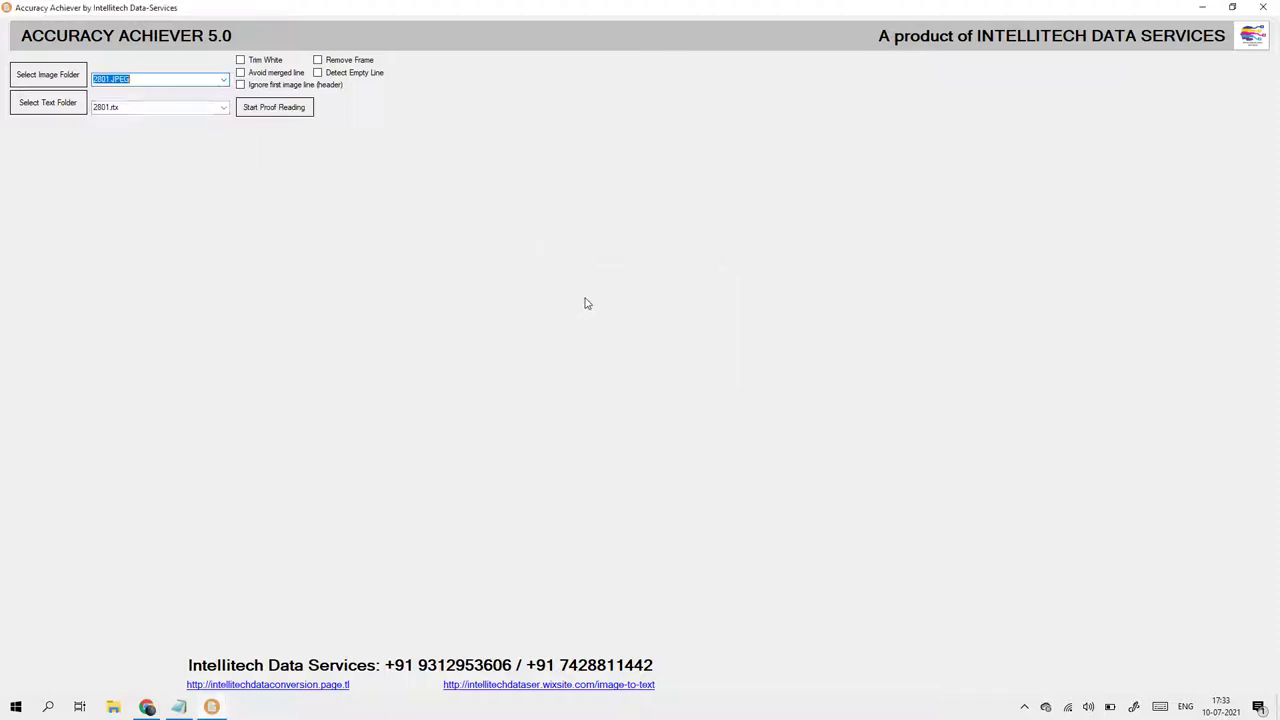
{"action": "left_click", "coordinate": [297, 110]}
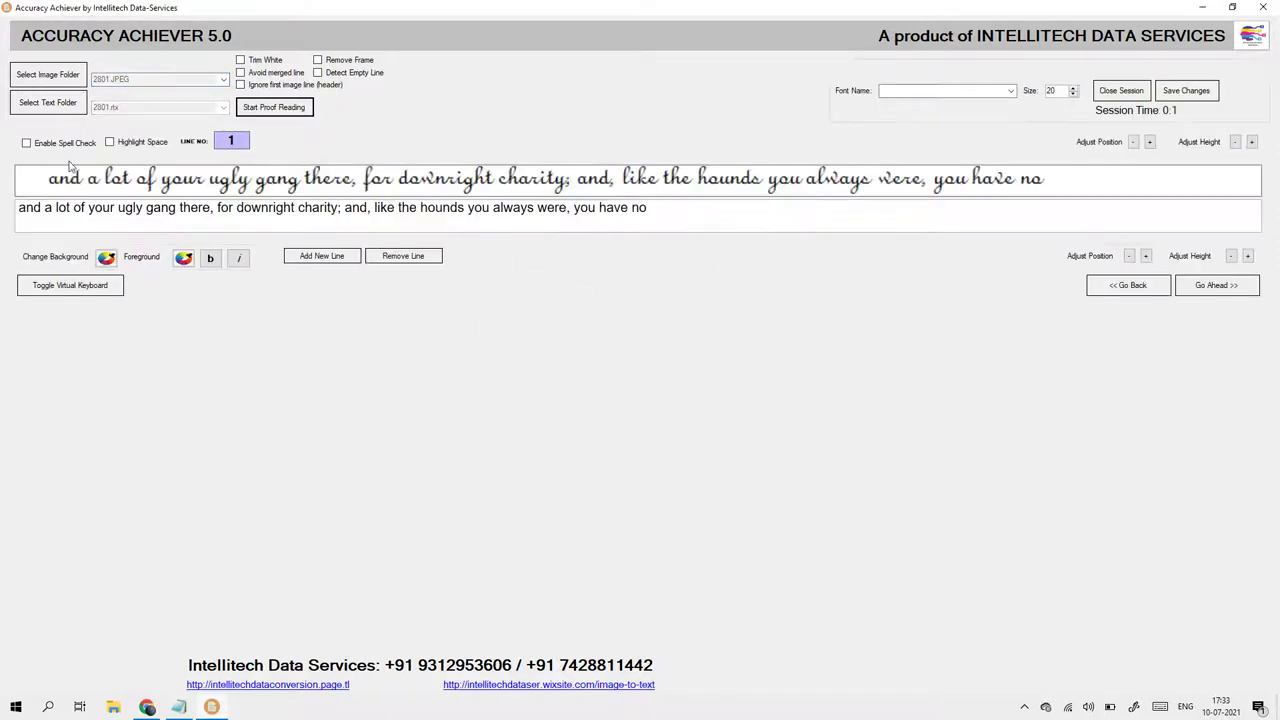
Step: Shift the scanned image line four increments leftward to line it up with the start of the text
{"action": "left_click", "coordinate": [1133, 141]}
{"action": "left_click", "coordinate": [1133, 141]}
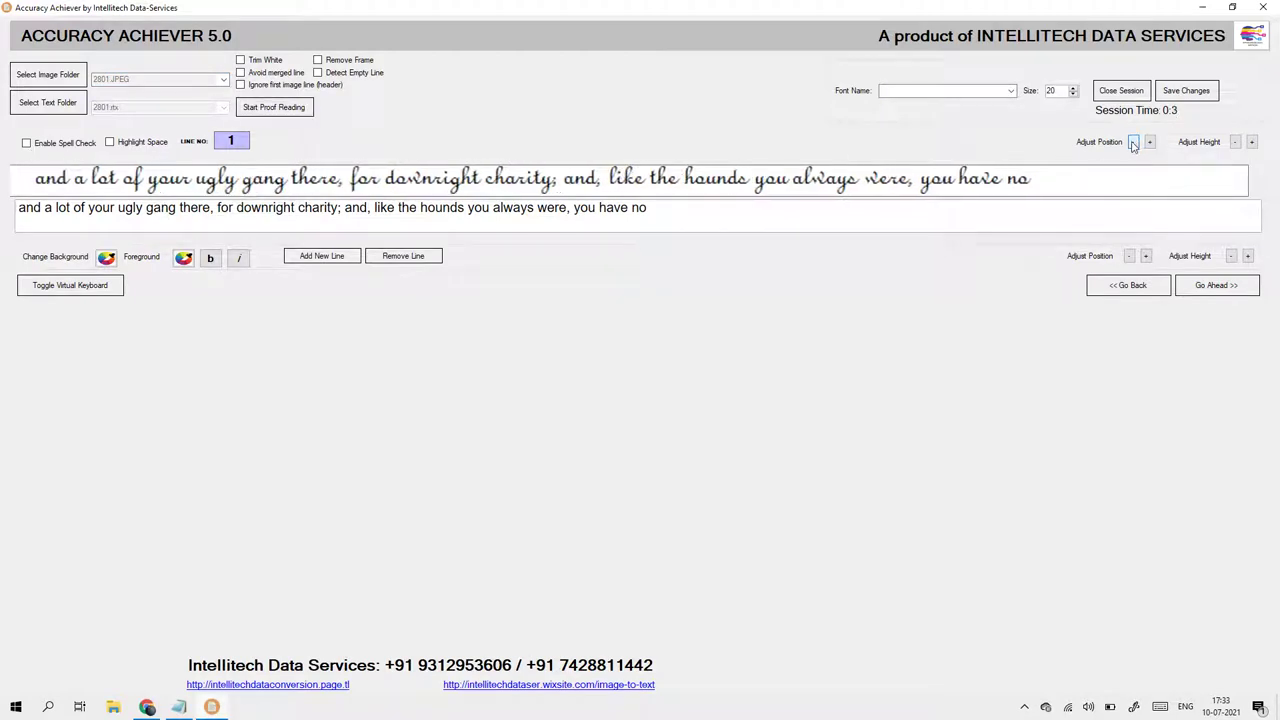
{"action": "left_click", "coordinate": [1133, 141]}
{"action": "left_click", "coordinate": [1133, 141]}
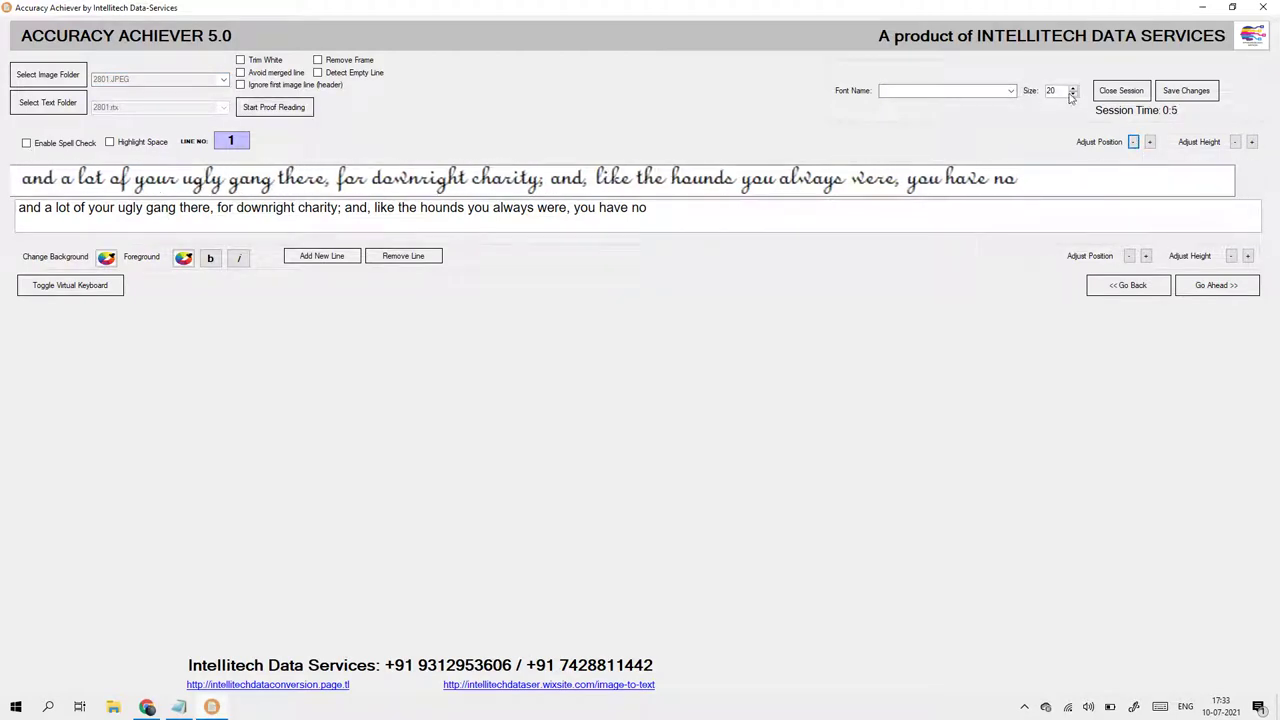
Step: Change the text line's background to cyan and enable spell check
{"action": "left_click", "coordinate": [106, 257]}
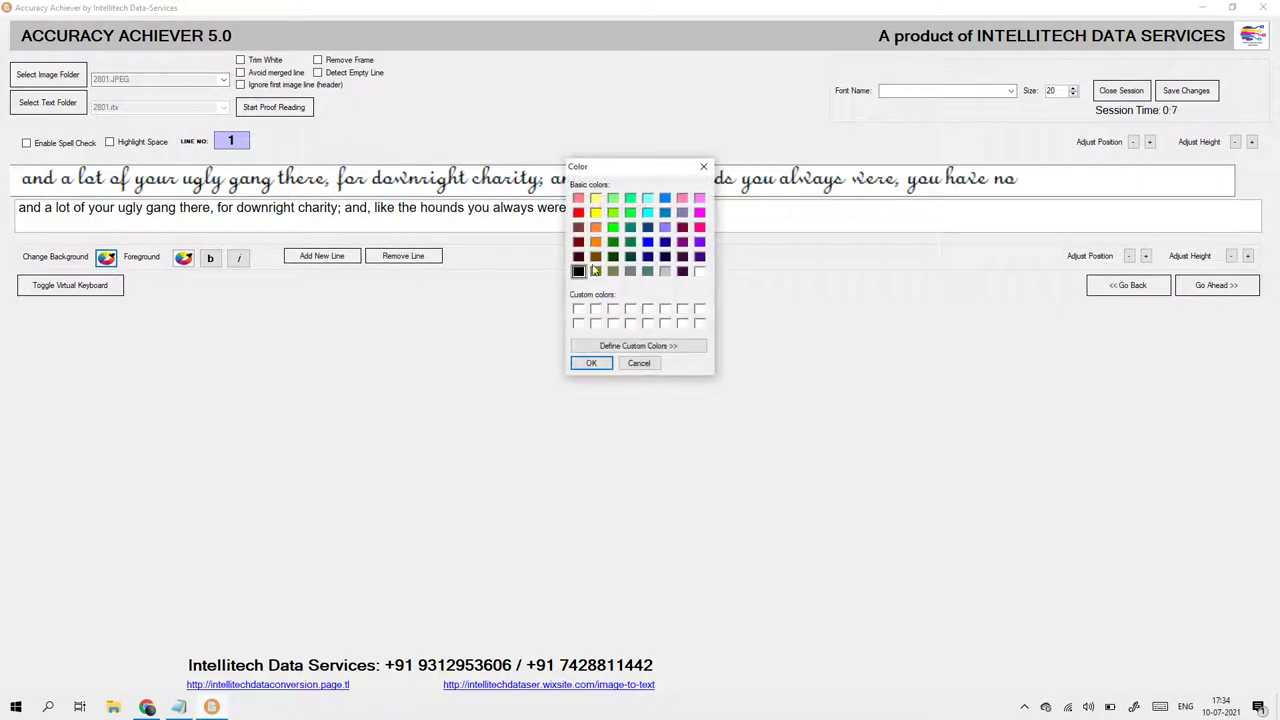
{"action": "left_click", "coordinate": [647, 212]}
{"action": "left_click", "coordinate": [591, 363]}
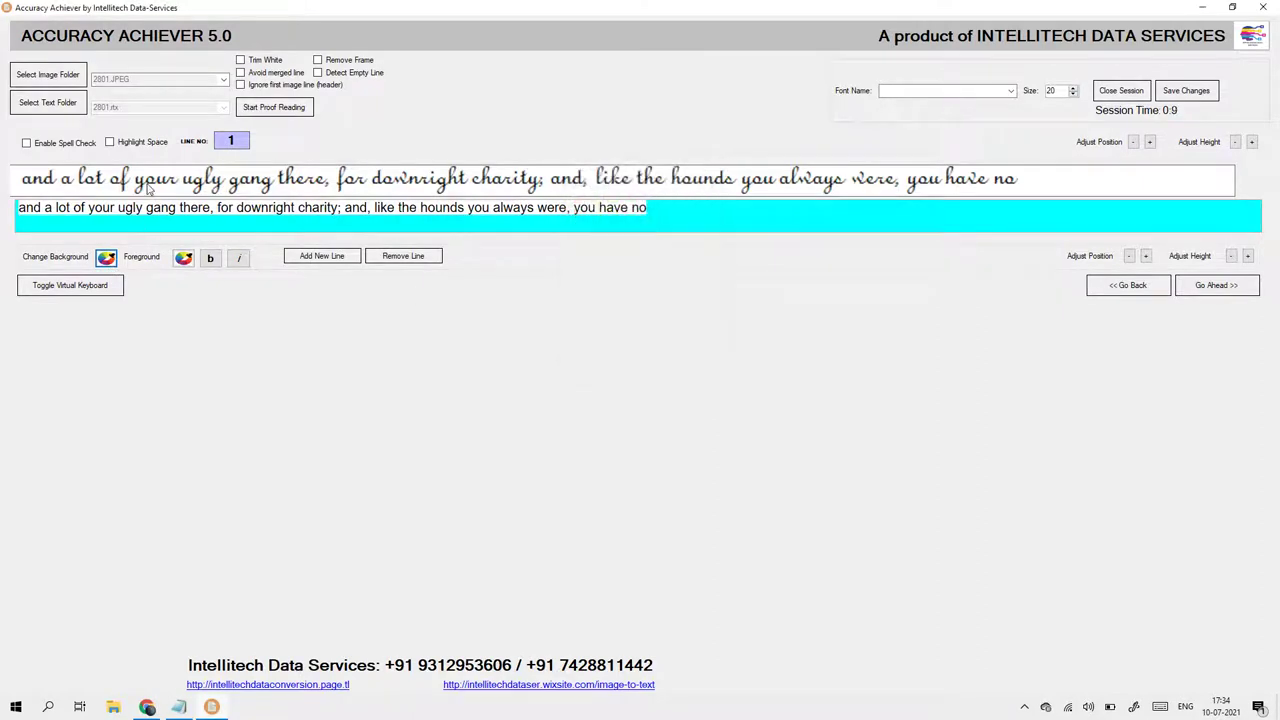
{"action": "left_click", "coordinate": [58, 146]}
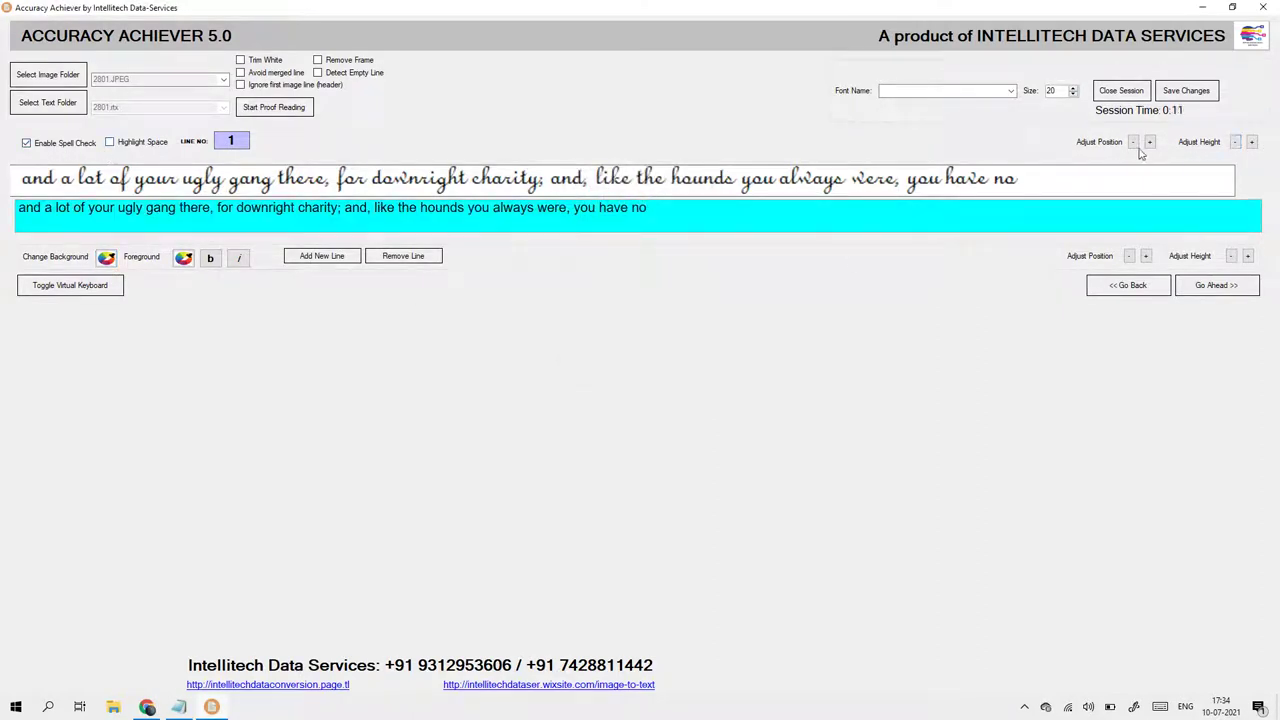
Step: Set the text size to 32 and increase the scanned image line's height by one increment
{"action": "left_click", "coordinate": [1072, 88]}
{"action": "left_click", "coordinate": [1072, 88]}
{"action": "left_click", "coordinate": [1072, 88]}
{"action": "left_click", "coordinate": [1072, 88]}
{"action": "left_click", "coordinate": [1072, 88]}
{"action": "left_click", "coordinate": [1072, 88]}
{"action": "left_click", "coordinate": [1072, 88]}
{"action": "left_click", "coordinate": [1072, 88]}
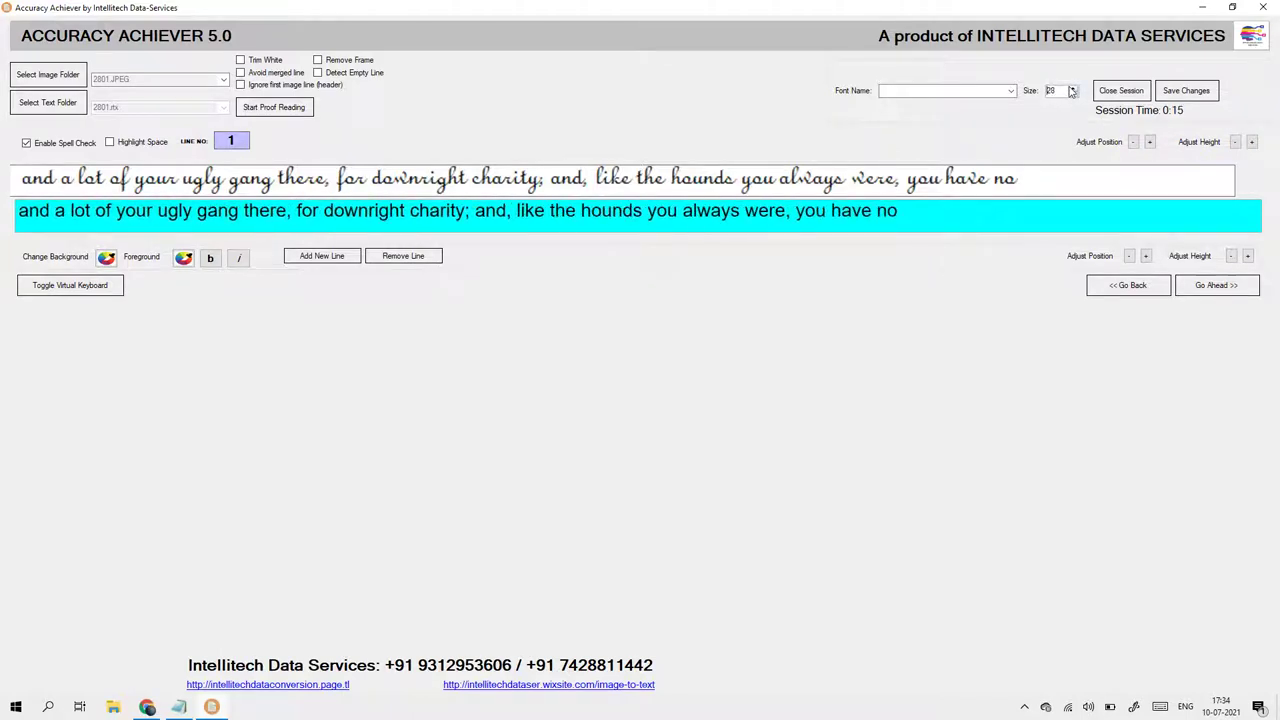
{"action": "left_click", "coordinate": [1072, 88]}
{"action": "left_click", "coordinate": [1072, 88]}
{"action": "left_click", "coordinate": [1072, 88]}
{"action": "left_click", "coordinate": [1072, 88]}
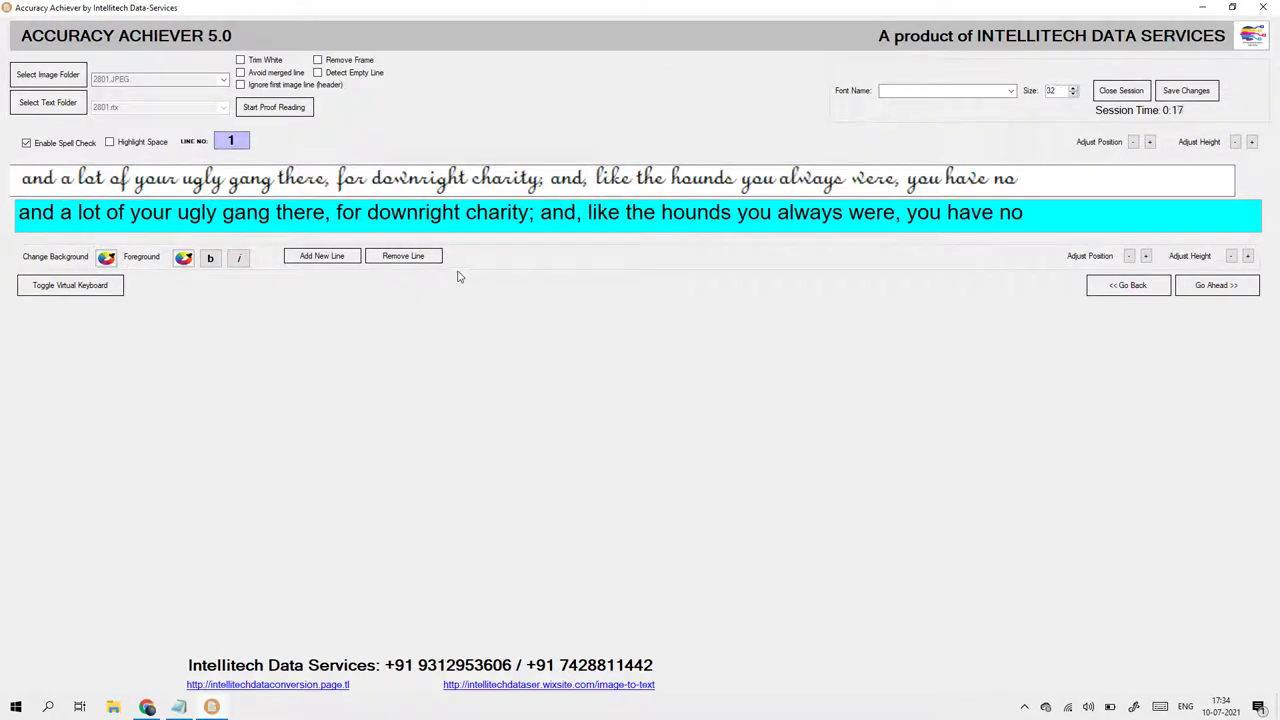
{"action": "left_click", "coordinate": [1251, 142]}
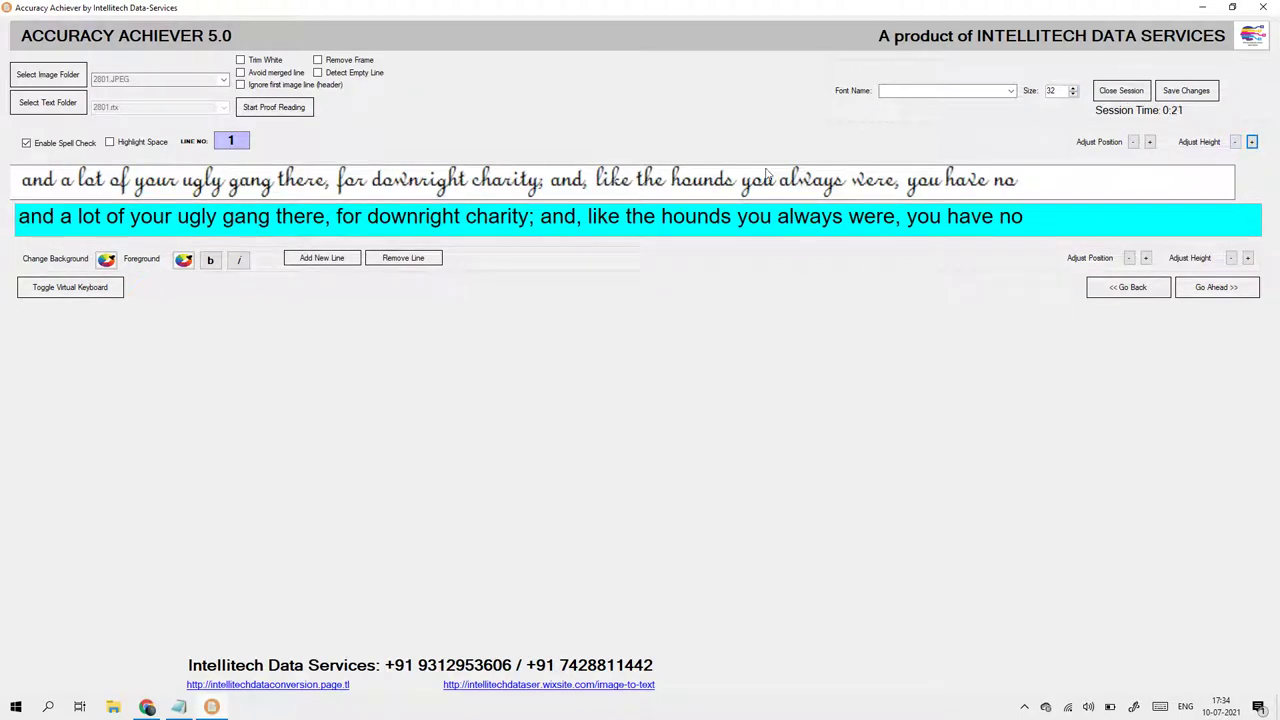
Step: Add the missing line 2 with the text 'thanks in you."' and save the changes
{"action": "left_click", "coordinate": [1218, 288]}
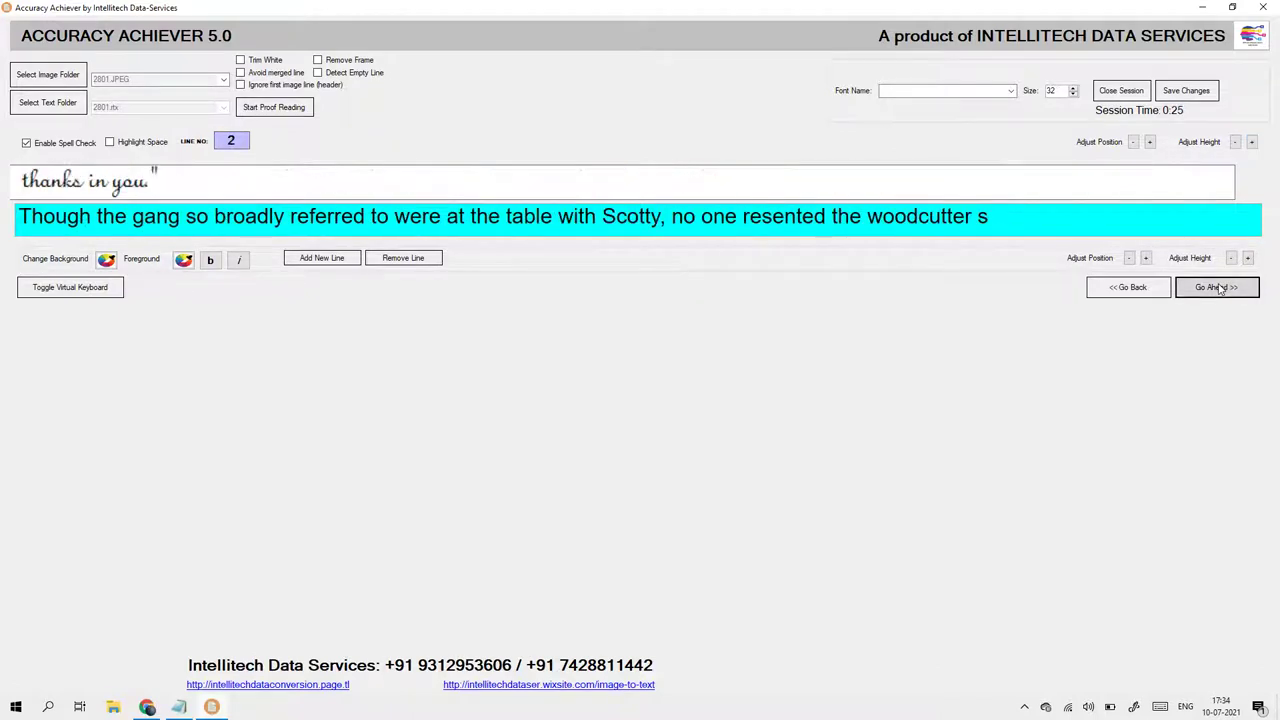
{"action": "left_click", "coordinate": [338, 261]}
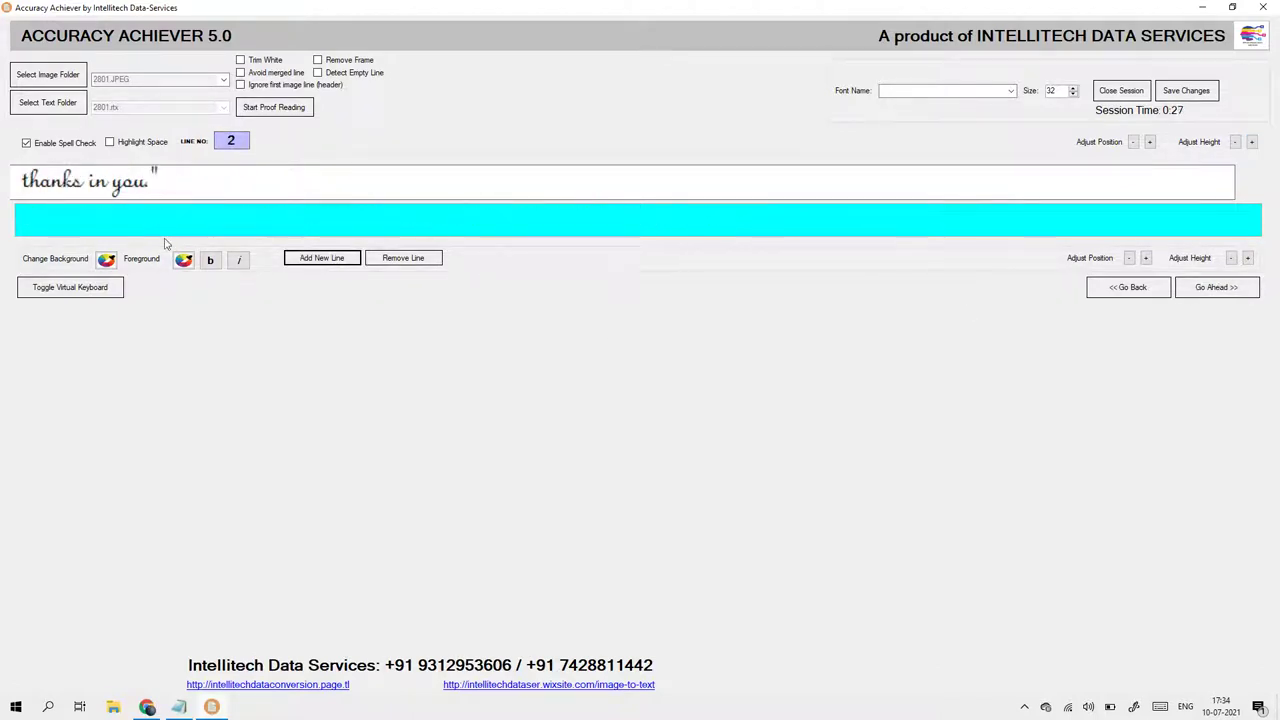
{"action": "type", "text": "thank"}
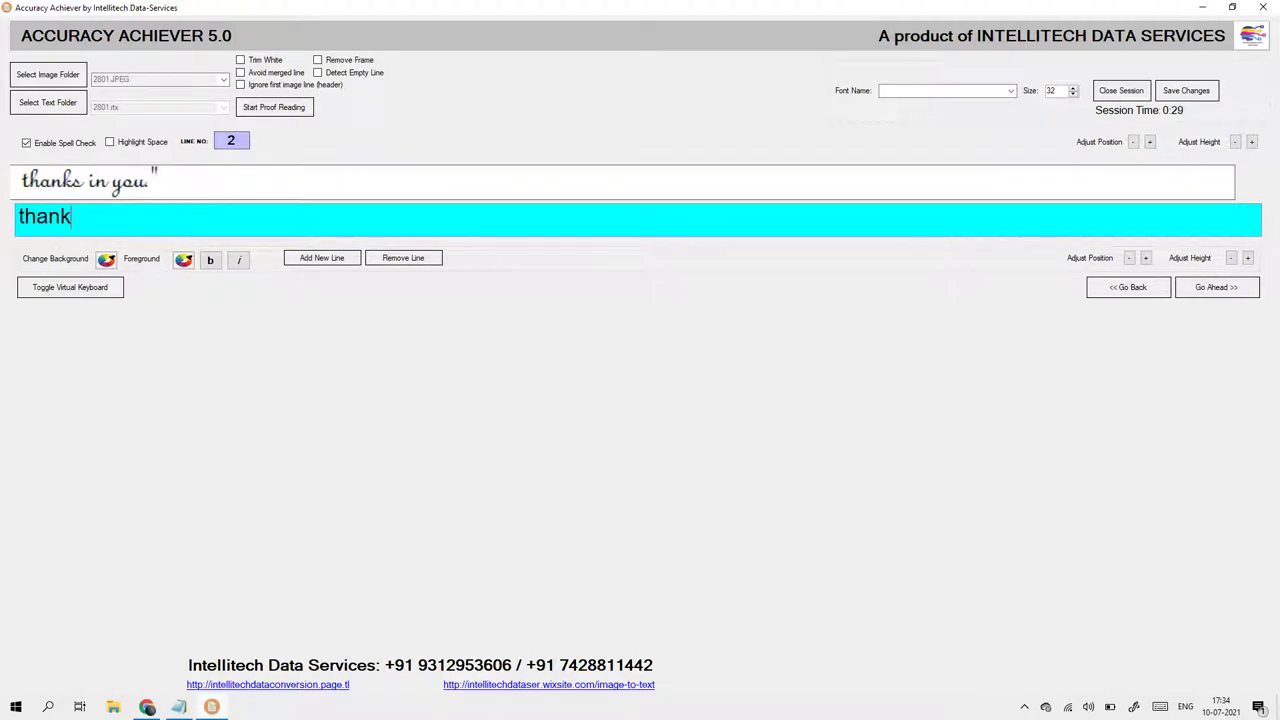
{"action": "type", "text": "s in you.\""}
{"action": "left_click", "coordinate": [1186, 90]}
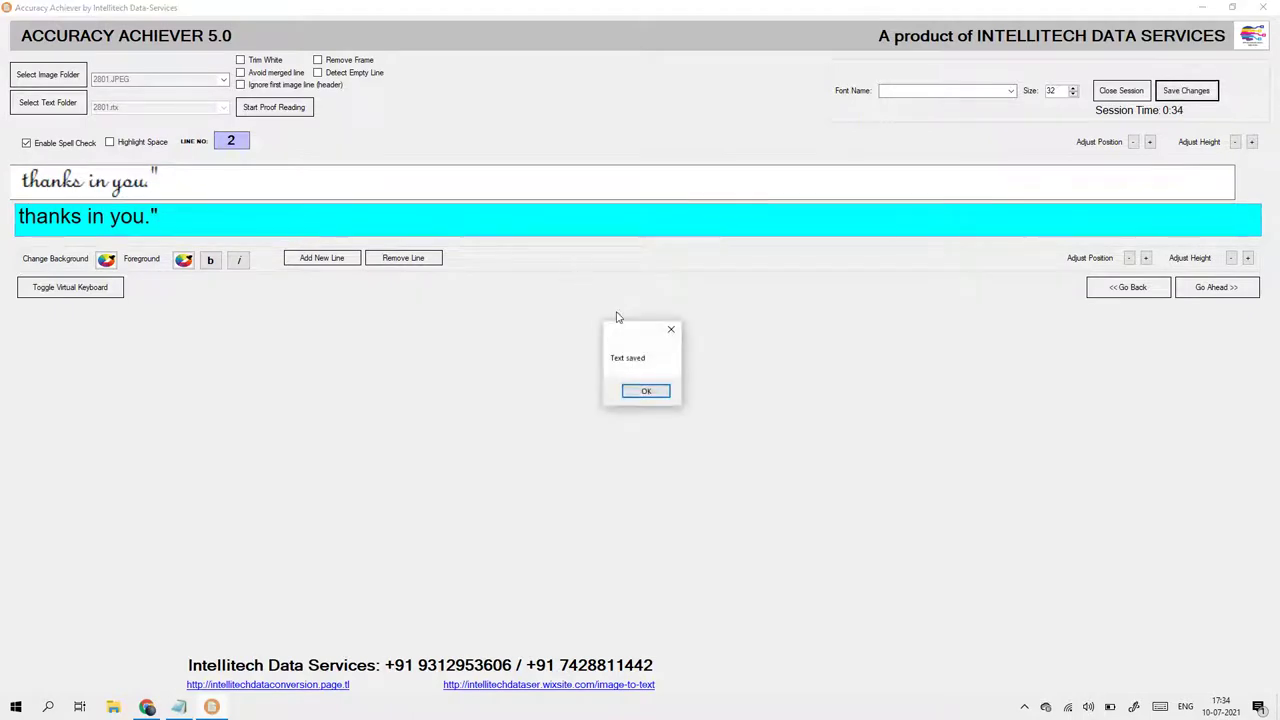
{"action": "left_click", "coordinate": [646, 390]}
Step: Correct "woodcutter s" to "woodcutter's" at the end of line 3
{"action": "left_click", "coordinate": [1214, 293]}
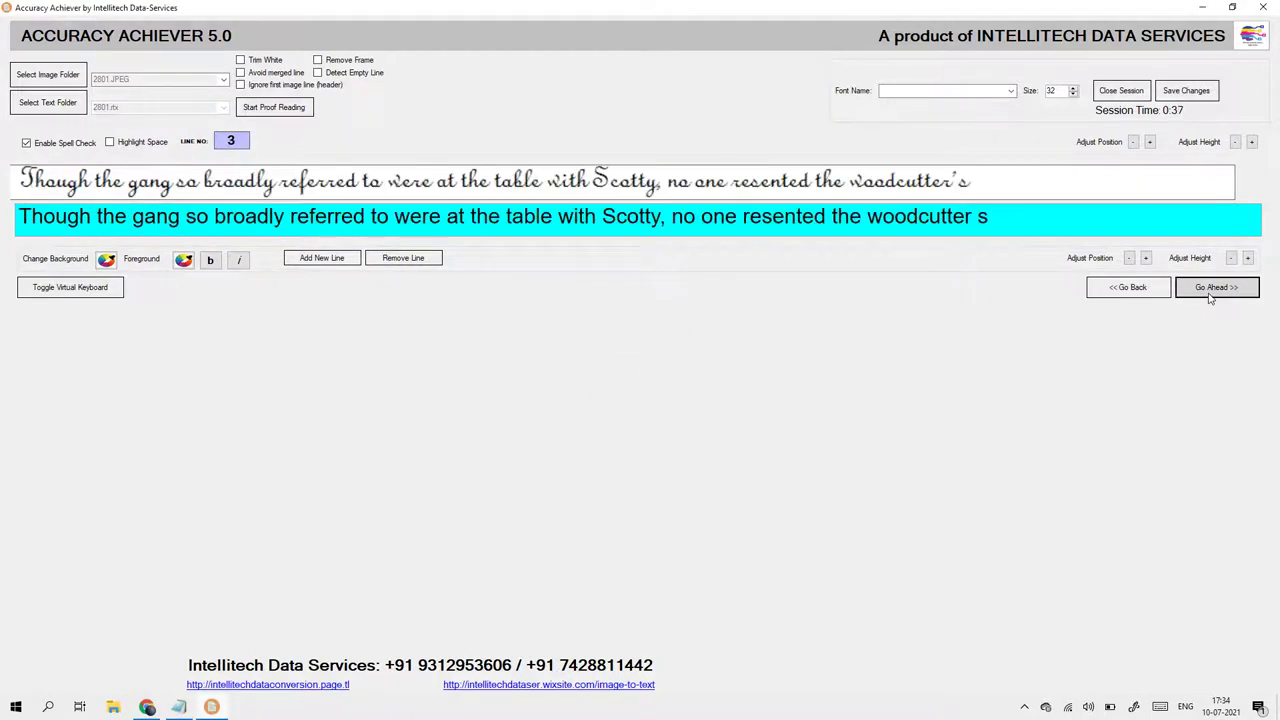
{"action": "left_click", "coordinate": [973, 216]}
{"action": "type", "text": "'"}
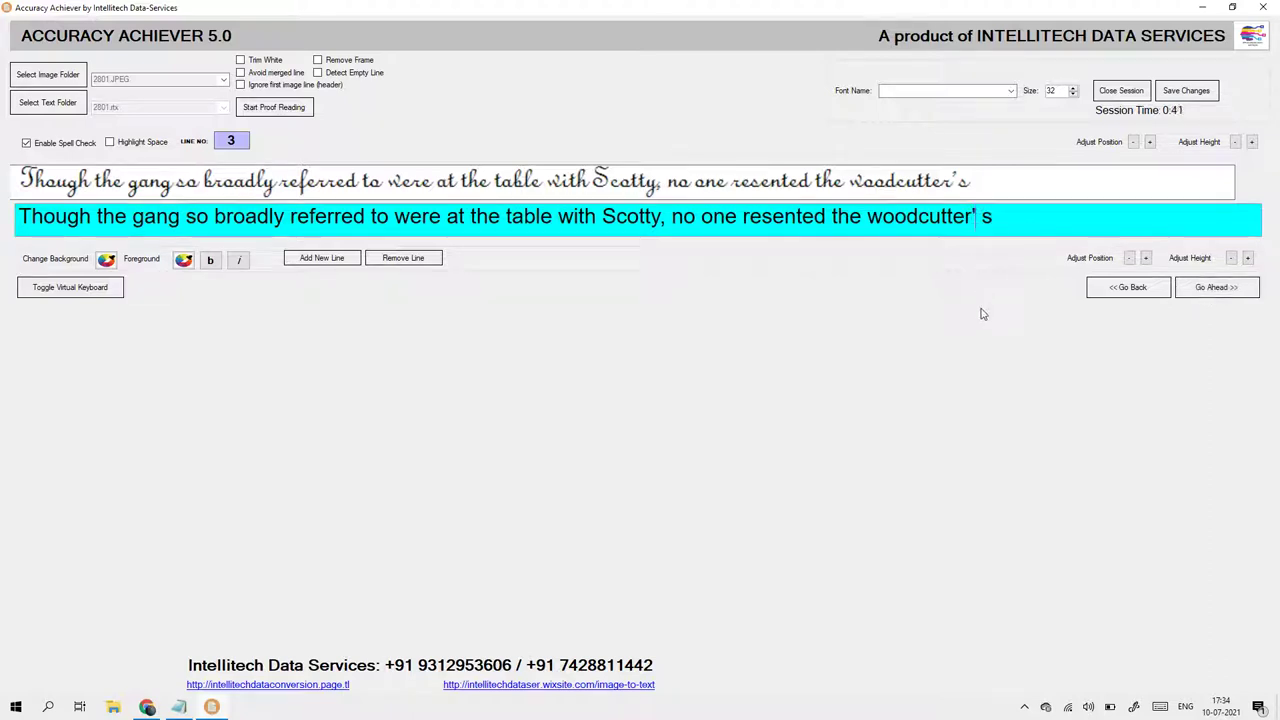
{"action": "key", "text": "Delete"}
Step: Remove the extra spaces after the opening quotation mark and before the closing one in line 5
{"action": "left_click", "coordinate": [1235, 287]}
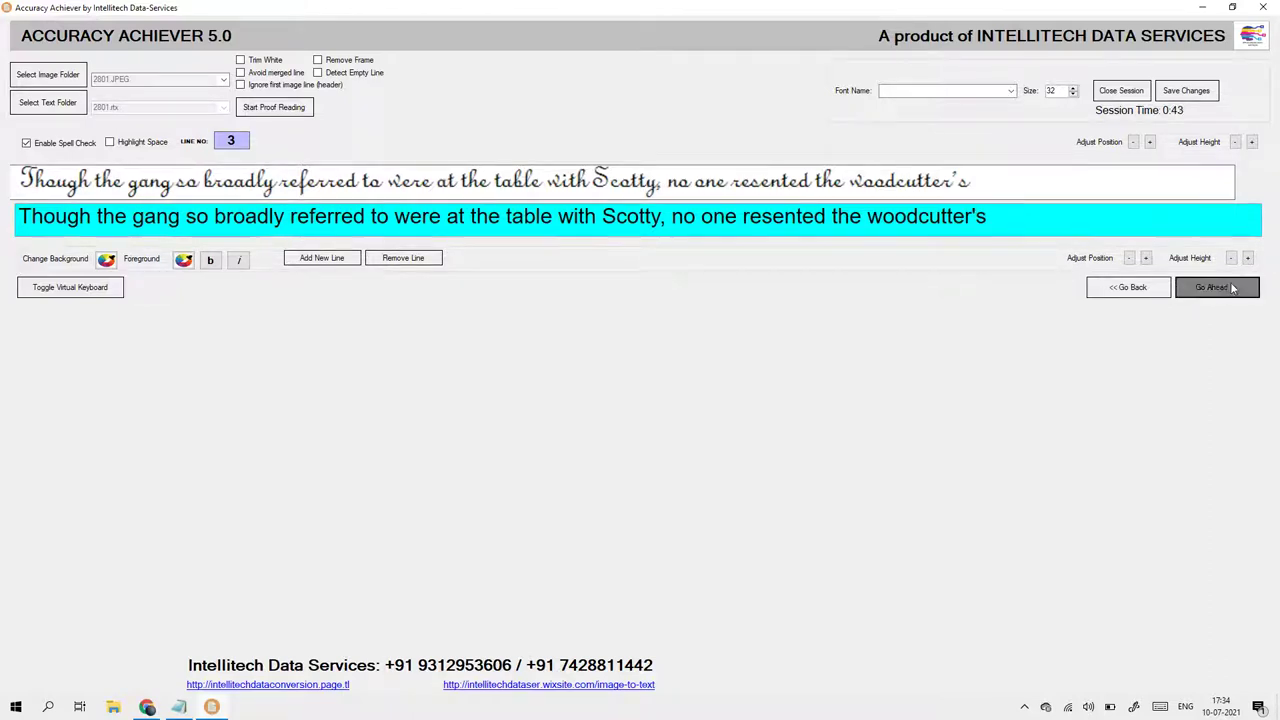
{"action": "left_click", "coordinate": [1233, 287]}
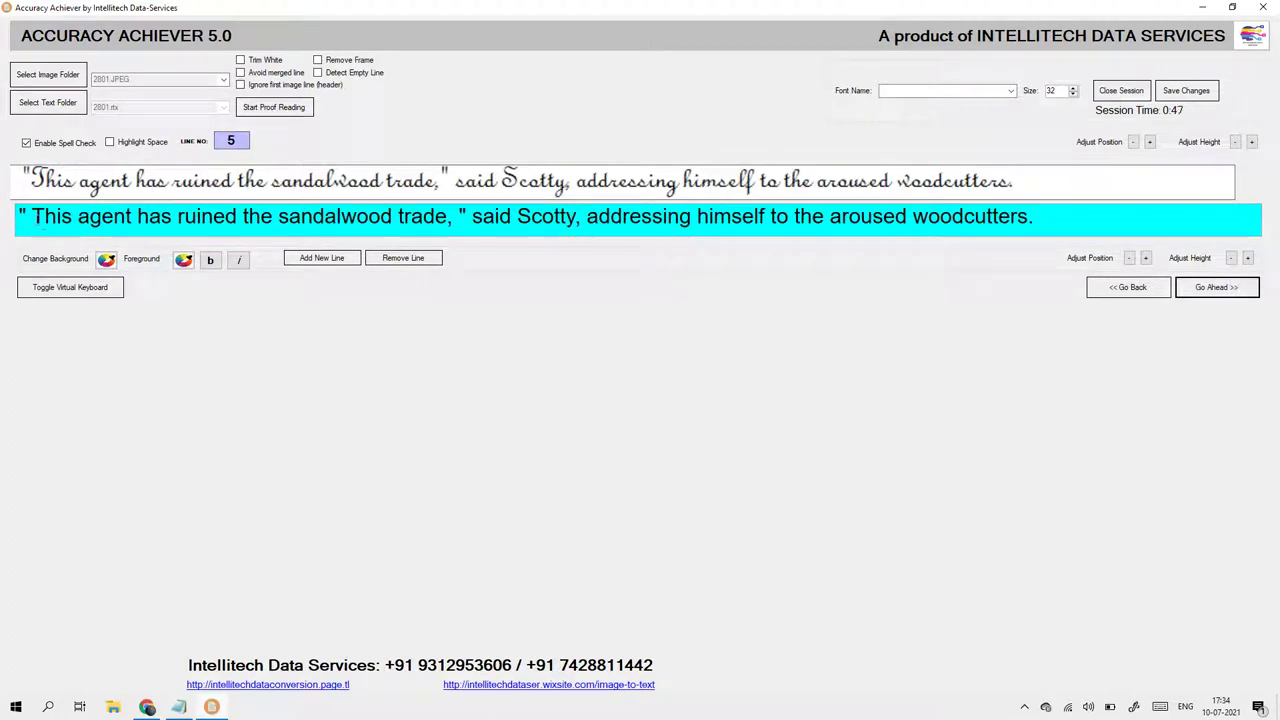
{"action": "left_click", "coordinate": [32, 228]}
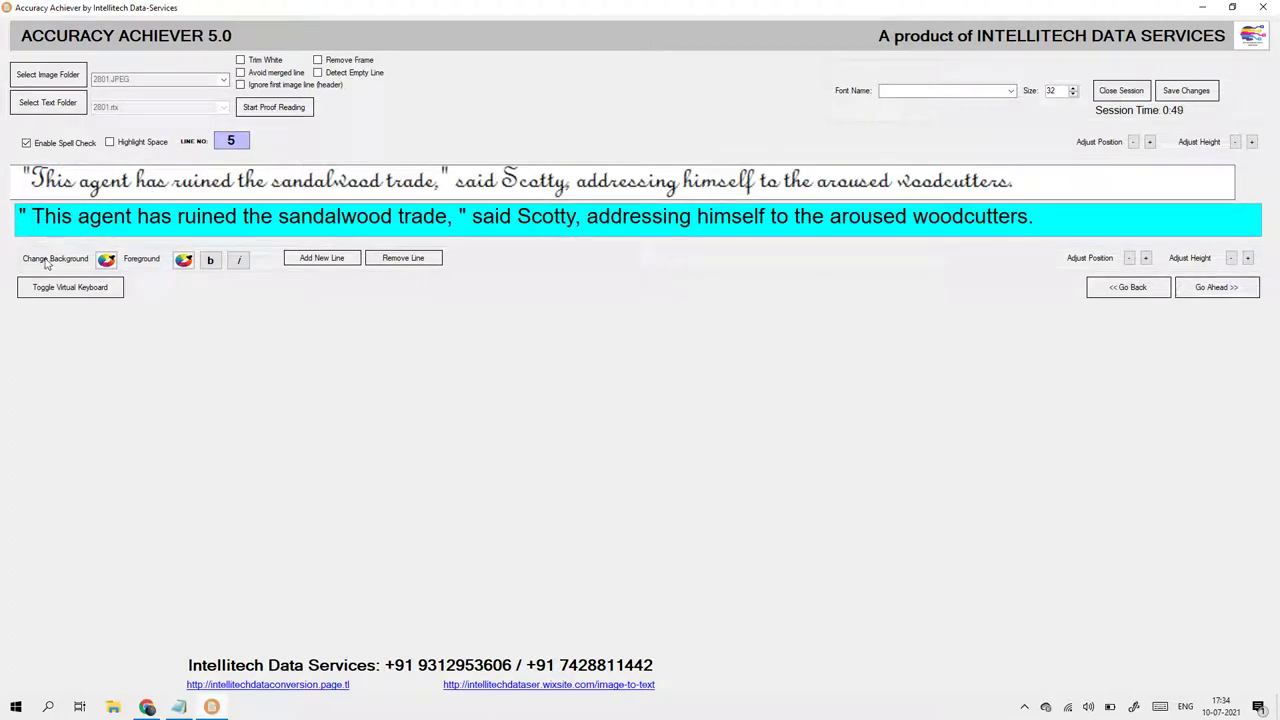
{"action": "key", "text": "BackSpace"}
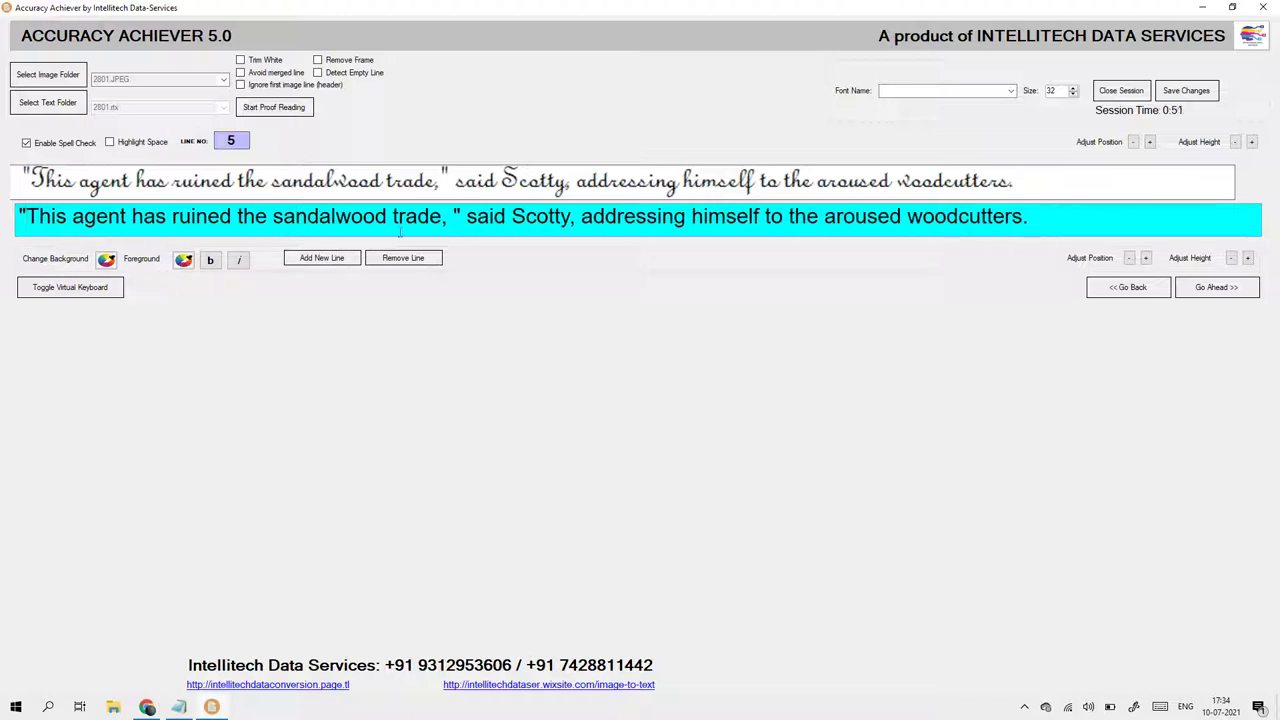
{"action": "left_click", "coordinate": [455, 217]}
{"action": "key", "text": "BackSpace"}
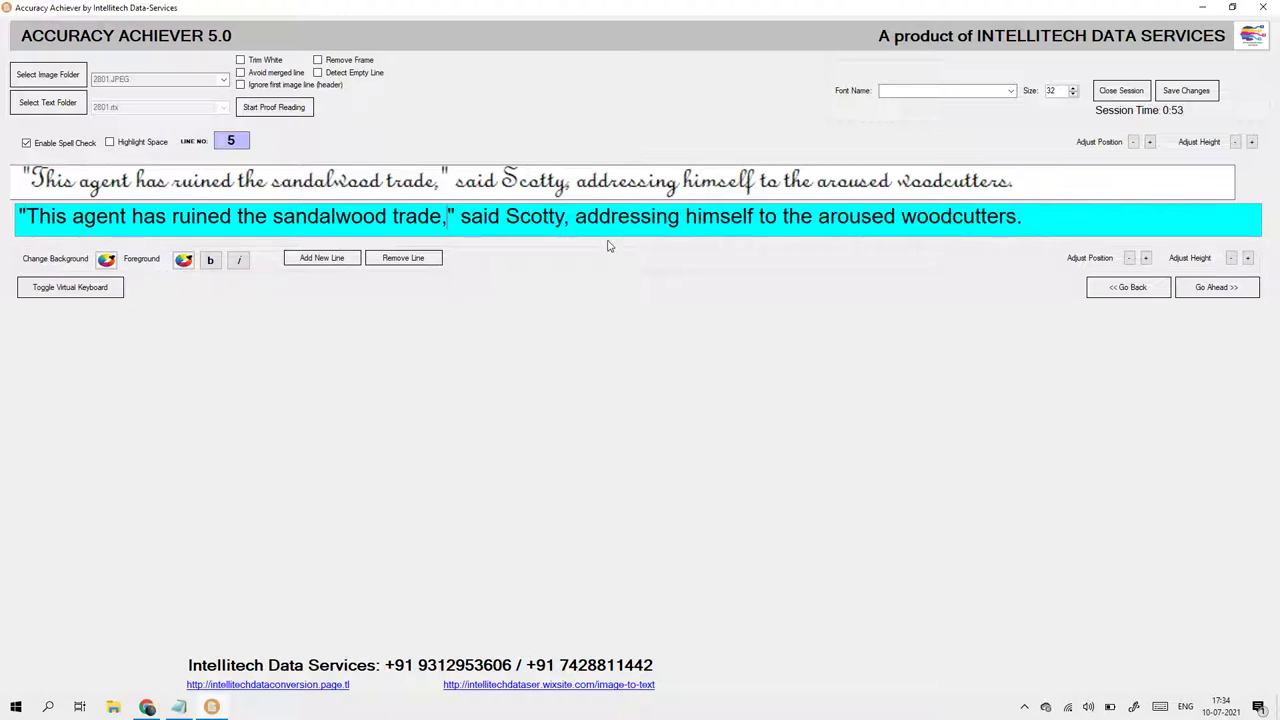
Step: In line 6, remove the space after the opening quotation mark and correct "ain t" to "ain't"
{"action": "left_click", "coordinate": [1210, 288]}
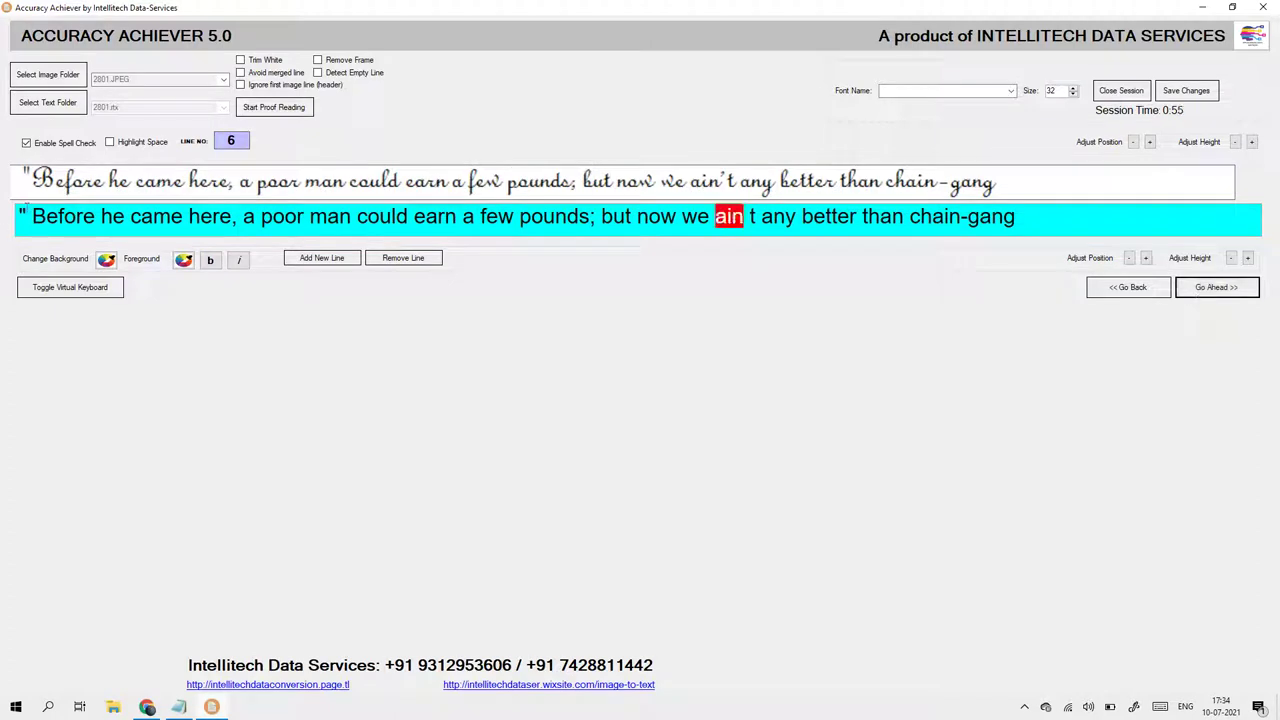
{"action": "key", "text": "Delete"}
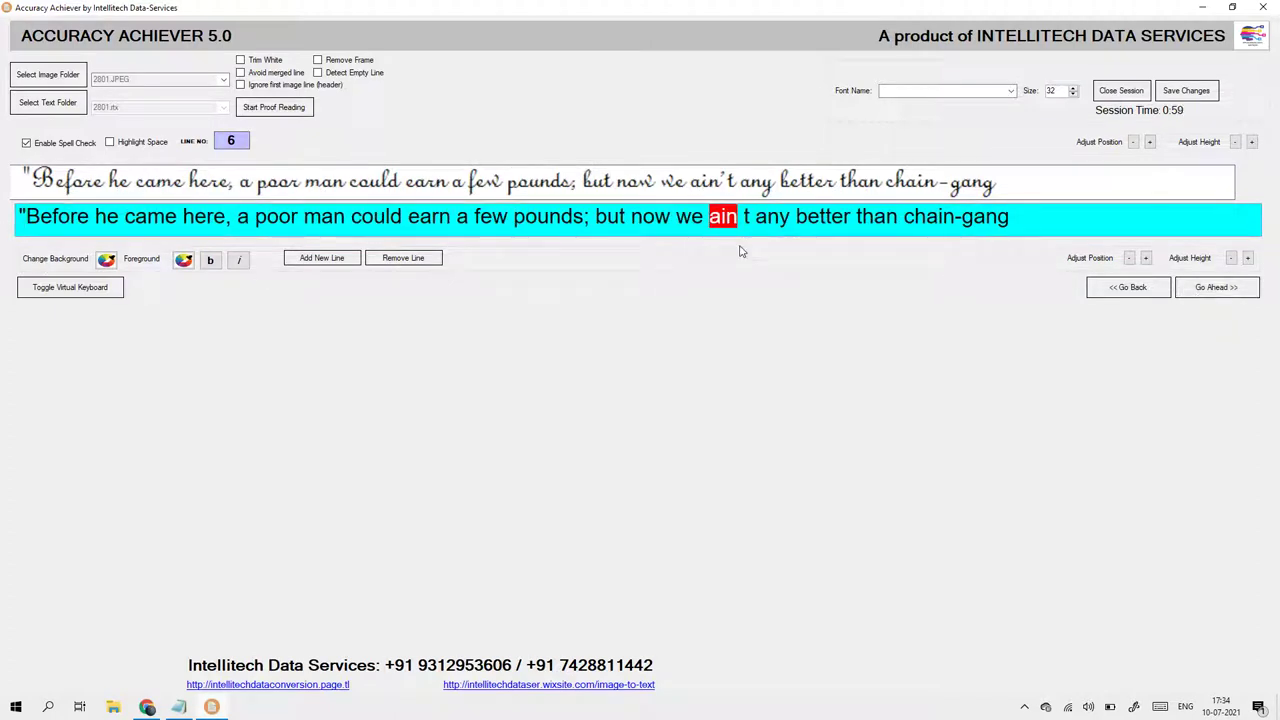
{"action": "key", "text": "Delete"}
{"action": "type", "text": "'"}
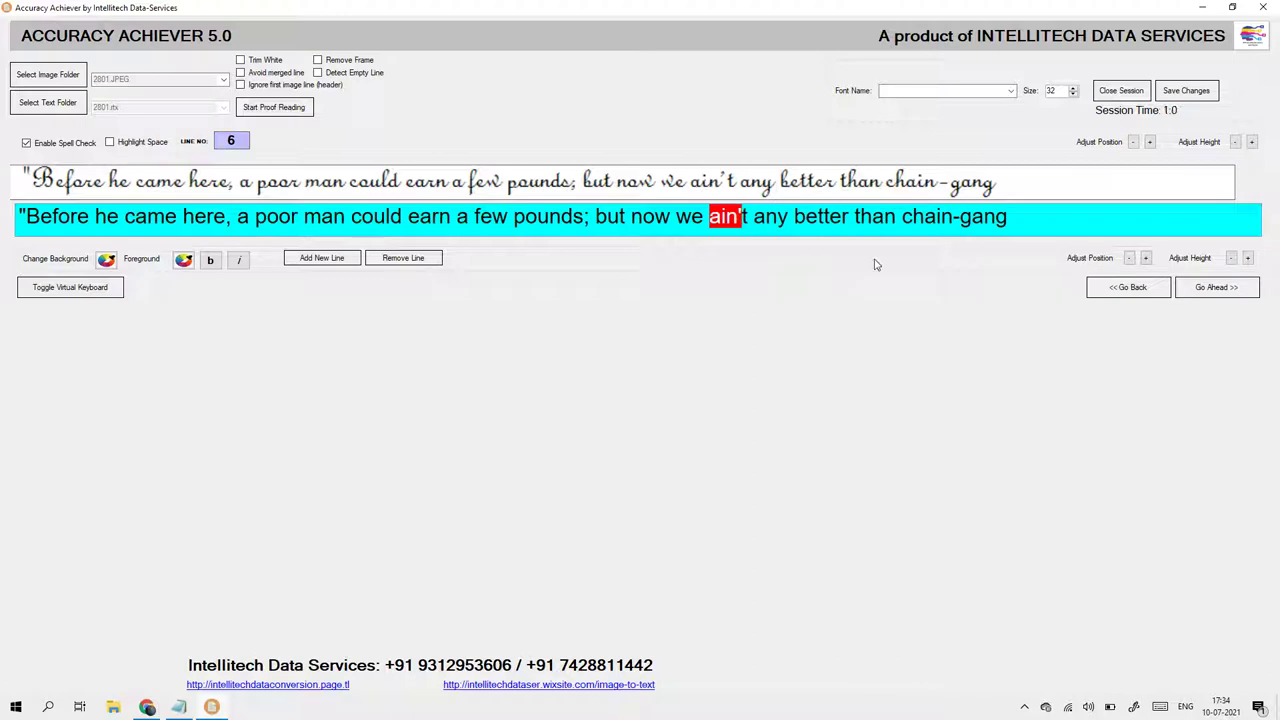
Step: Insert a blank text line at line 7 and remove the two surplus text lines at line 9
{"action": "left_click", "coordinate": [1212, 288]}
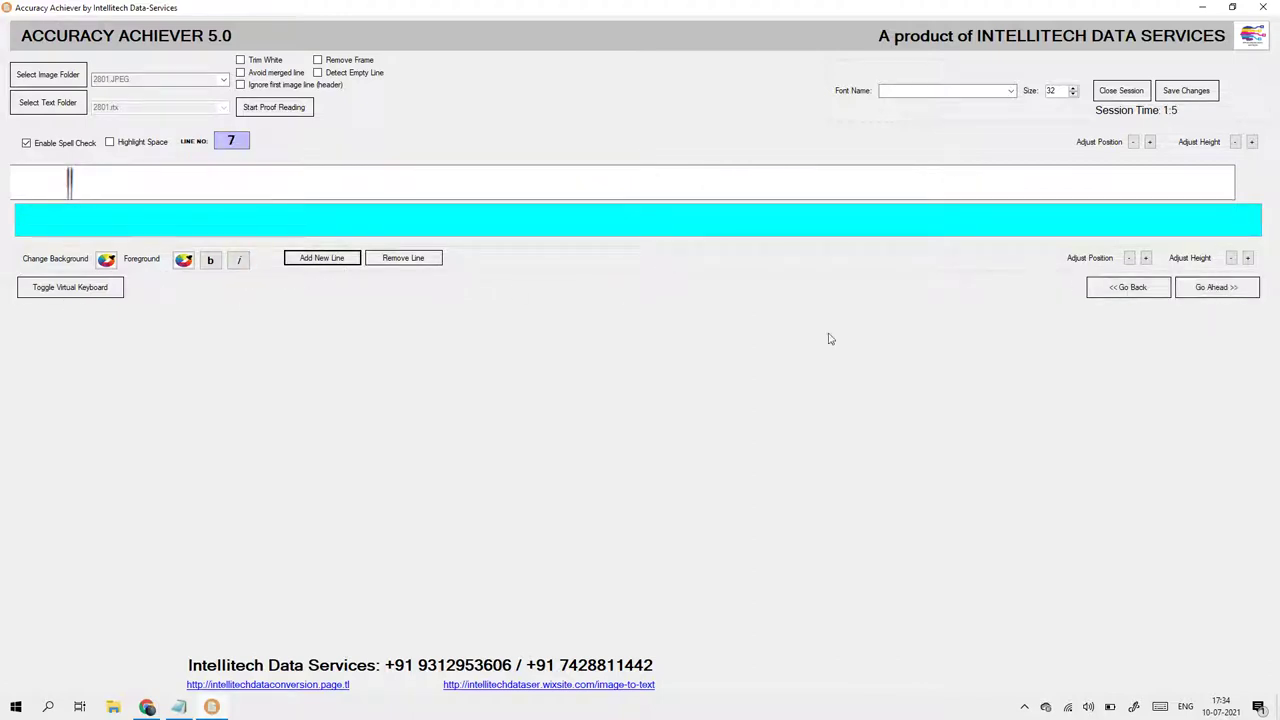
{"action": "left_click", "coordinate": [1213, 288]}
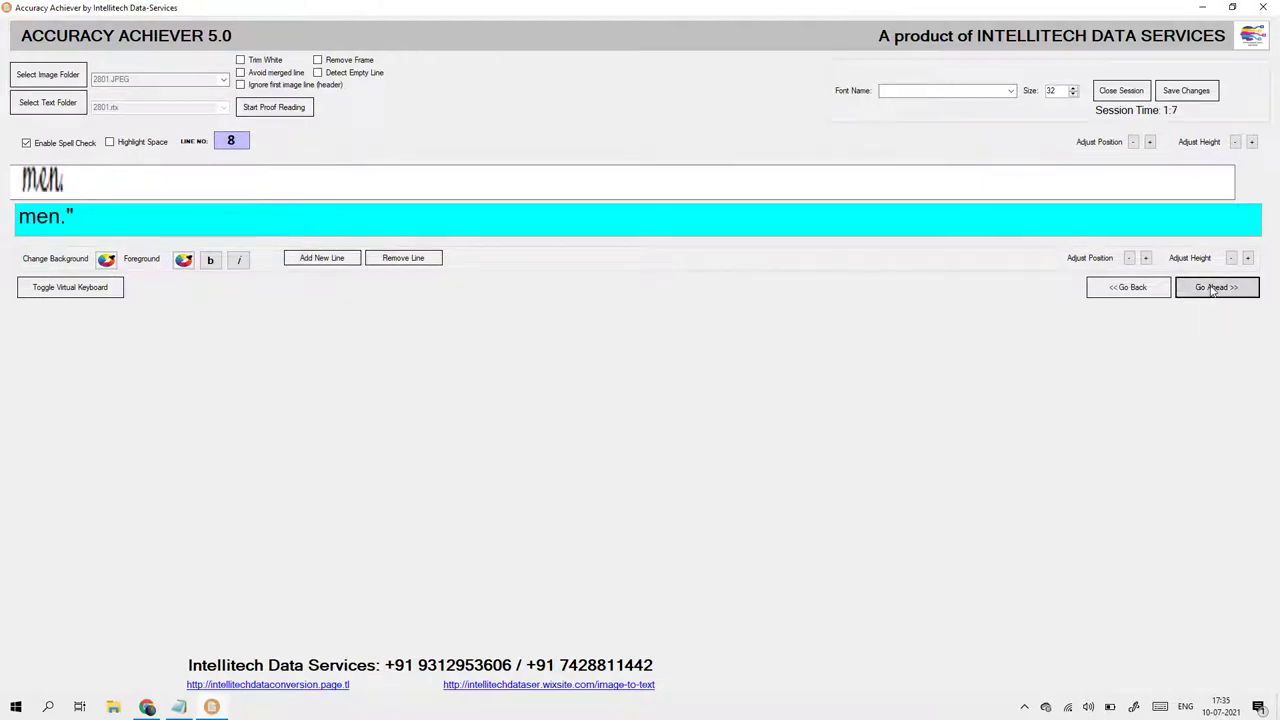
{"action": "left_click", "coordinate": [1213, 288]}
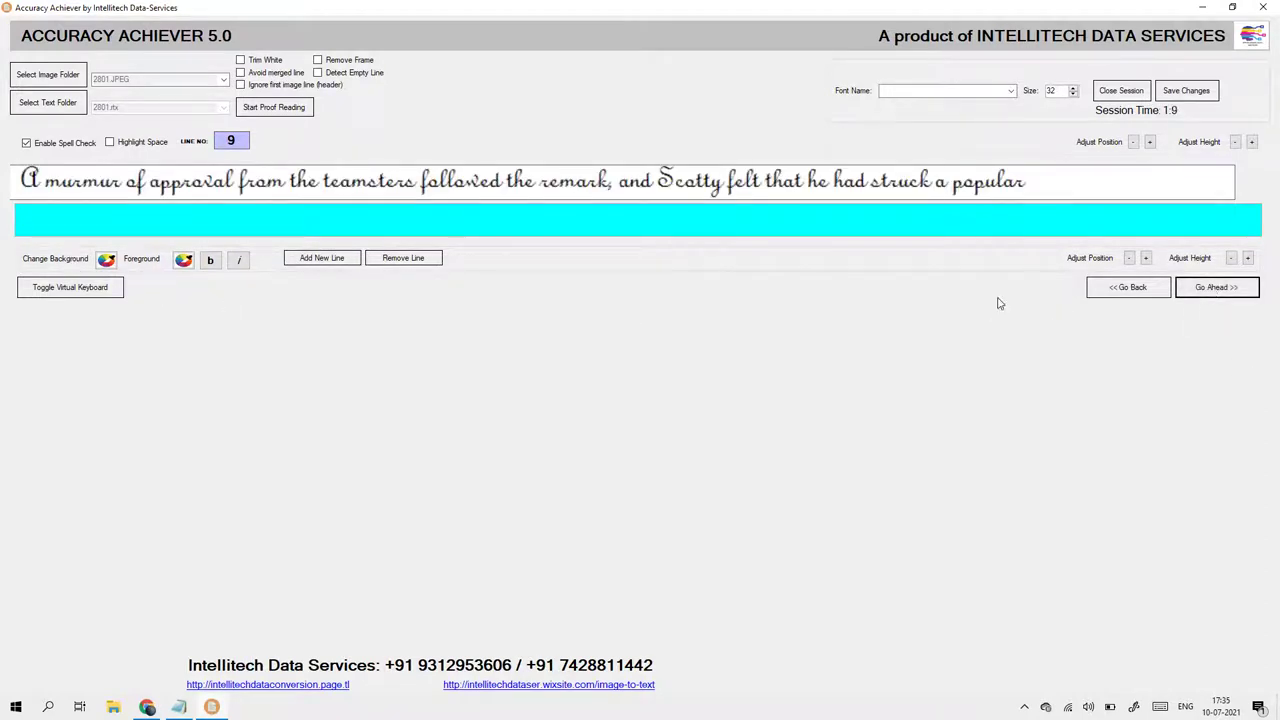
{"action": "left_click", "coordinate": [404, 258]}
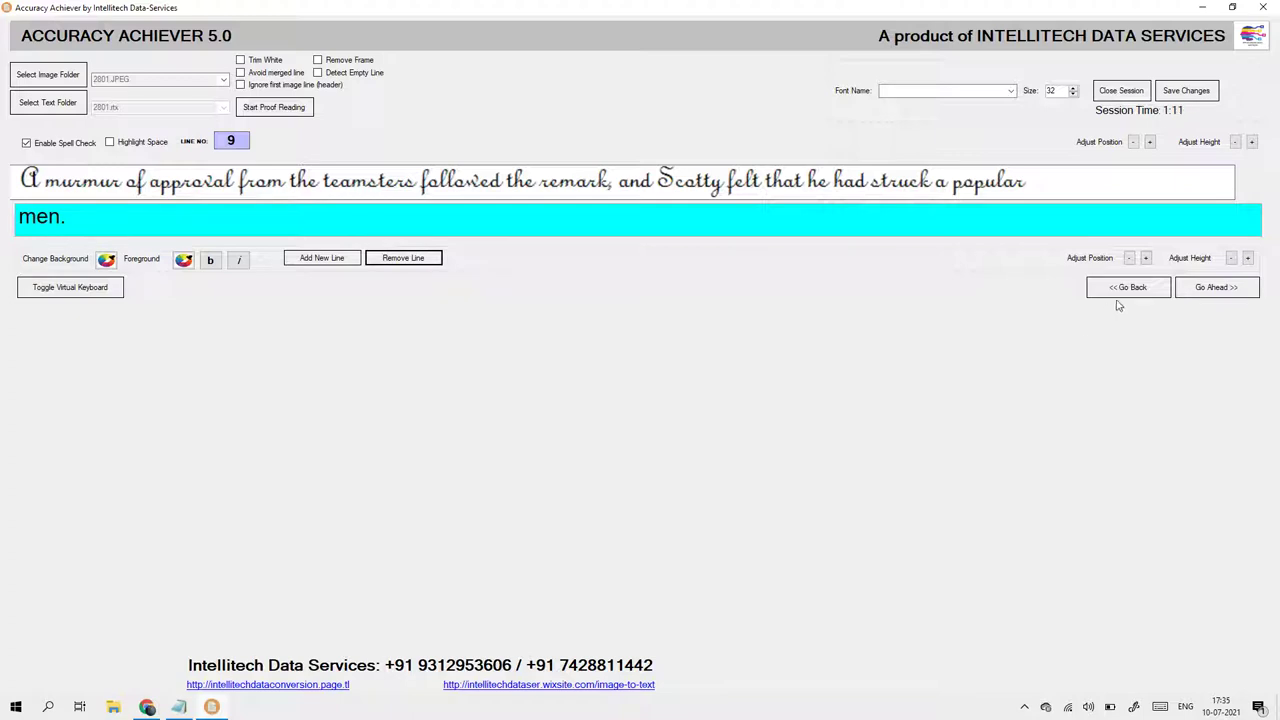
{"action": "left_click", "coordinate": [402, 258]}
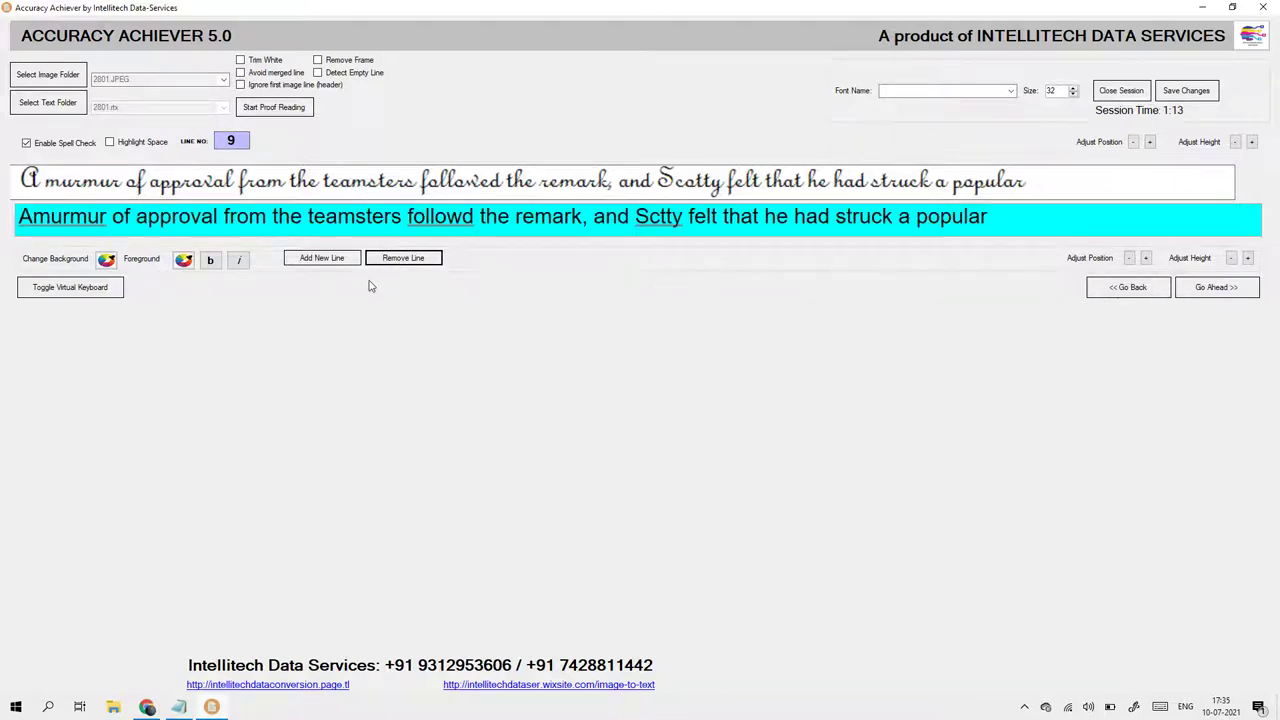
Step: In line 9, split "Amurmur" into "A murmur" and correct the misspelled words to "followed" and "Scotty"
{"action": "left_click", "coordinate": [31, 217]}
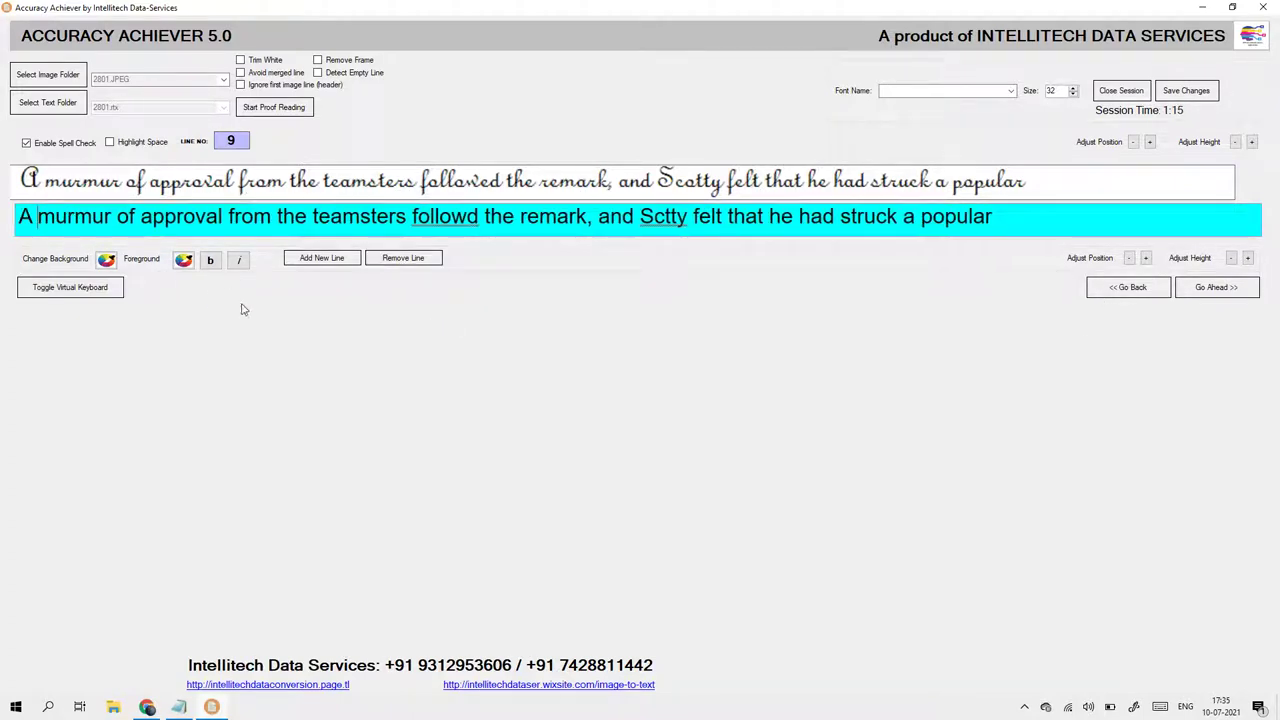
{"action": "right_click", "coordinate": [465, 227]}
{"action": "left_click", "coordinate": [510, 242]}
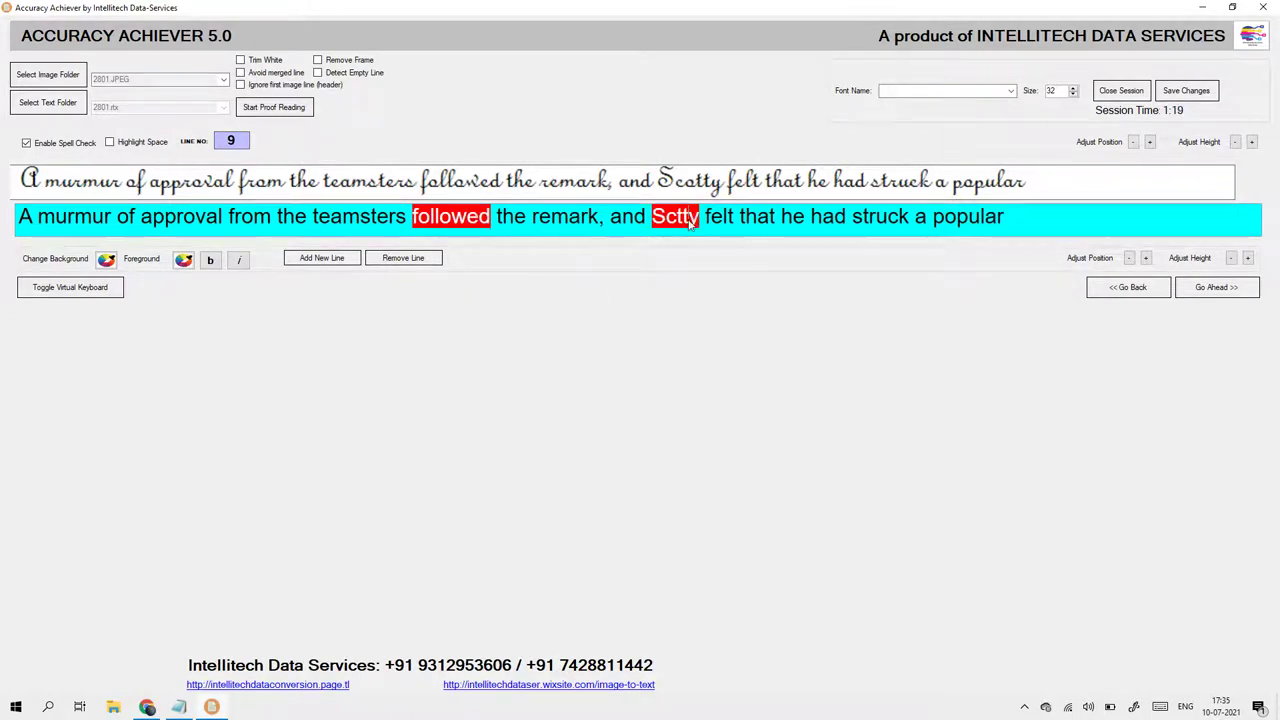
{"action": "right_click", "coordinate": [690, 223]}
{"action": "left_click", "coordinate": [729, 240]}
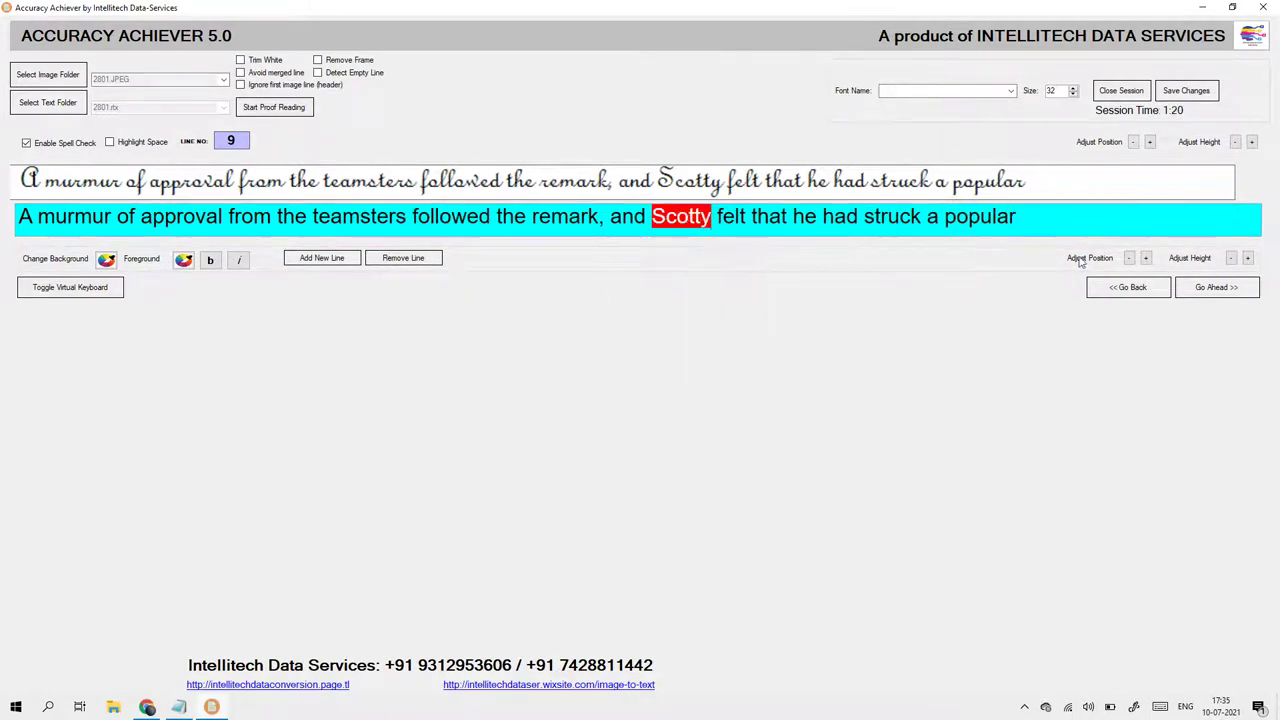
Step: Save the text changes and advance to line 11
{"action": "left_click", "coordinate": [1159, 95]}
{"action": "left_click", "coordinate": [650, 393]}
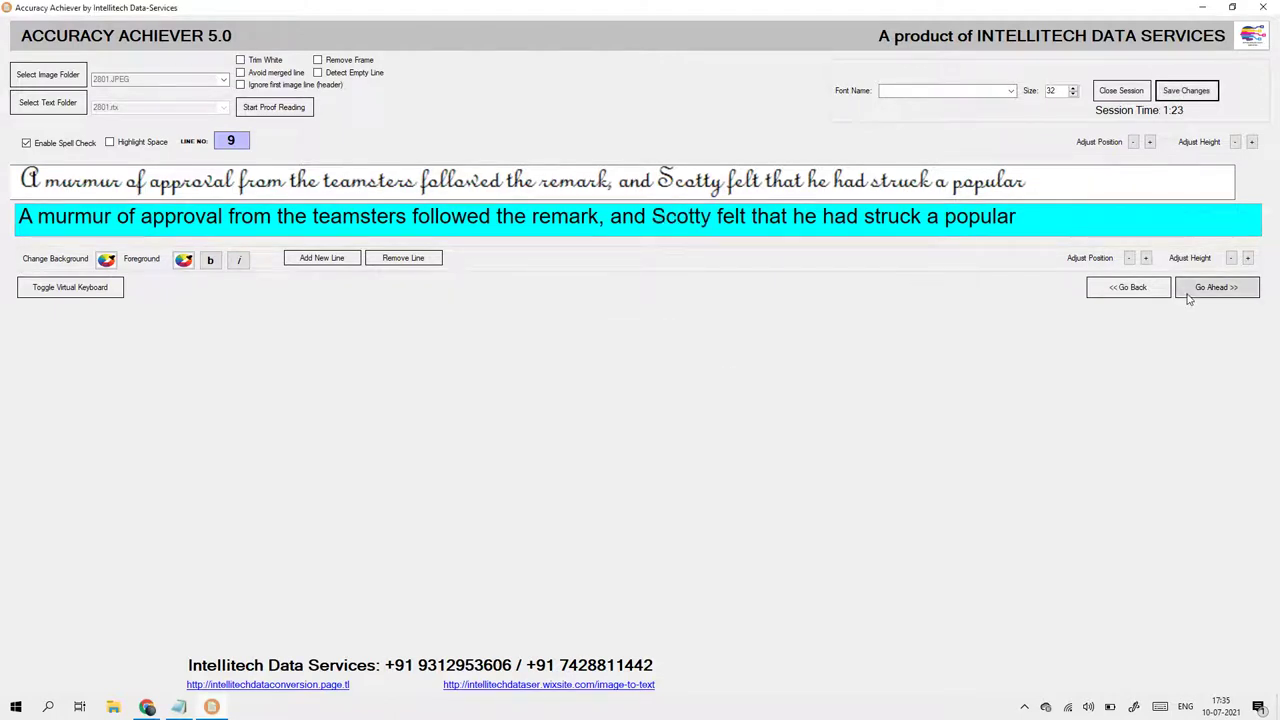
{"action": "left_click", "coordinate": [1188, 296]}
{"action": "left_click", "coordinate": [1188, 295]}
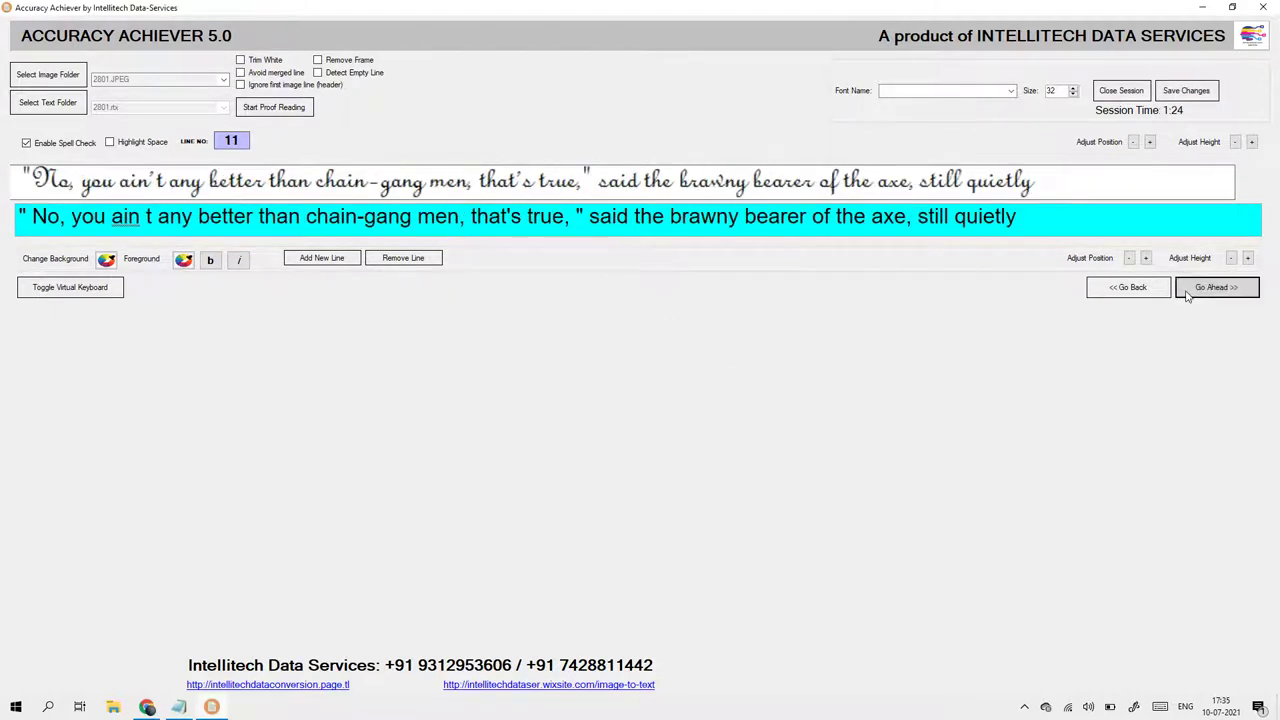
Step: In line 11, correct "ain t" to "ain't" and remove the space before the closing quotation mark after "true,", finishing at line 12
{"action": "left_click", "coordinate": [145, 219]}
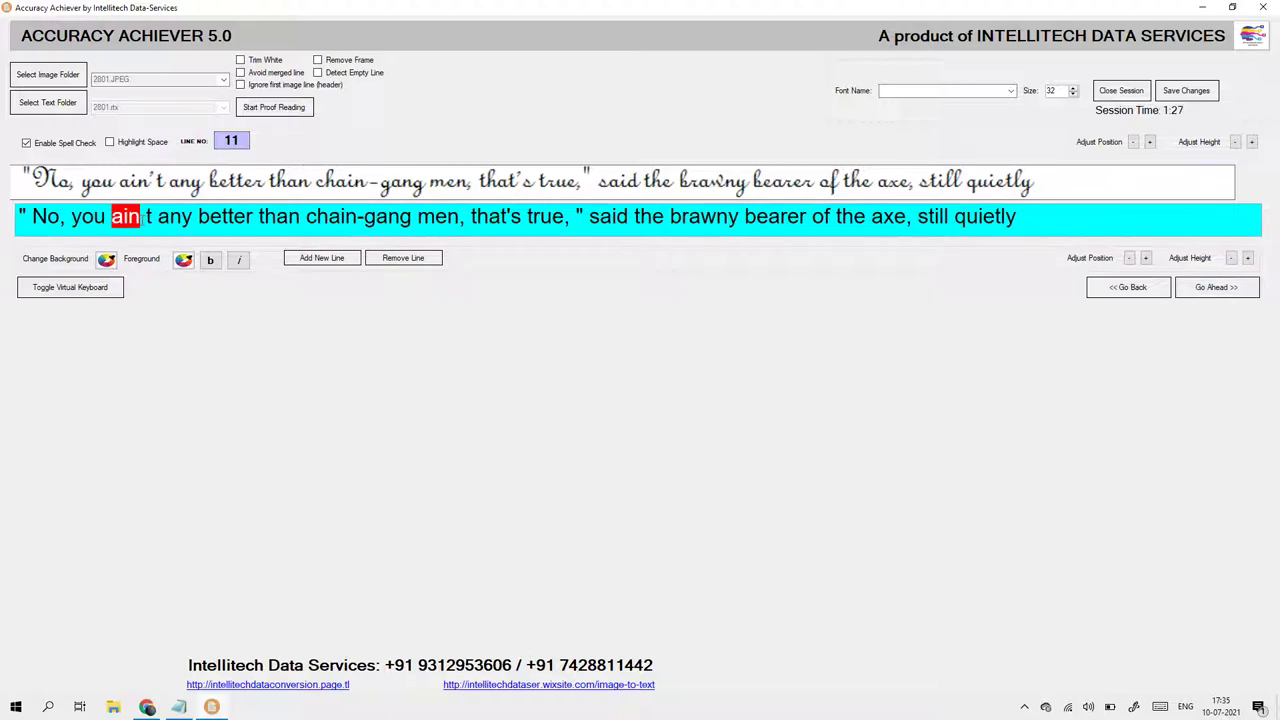
{"action": "key", "text": "BackSpace"}
{"action": "type", "text": "'"}
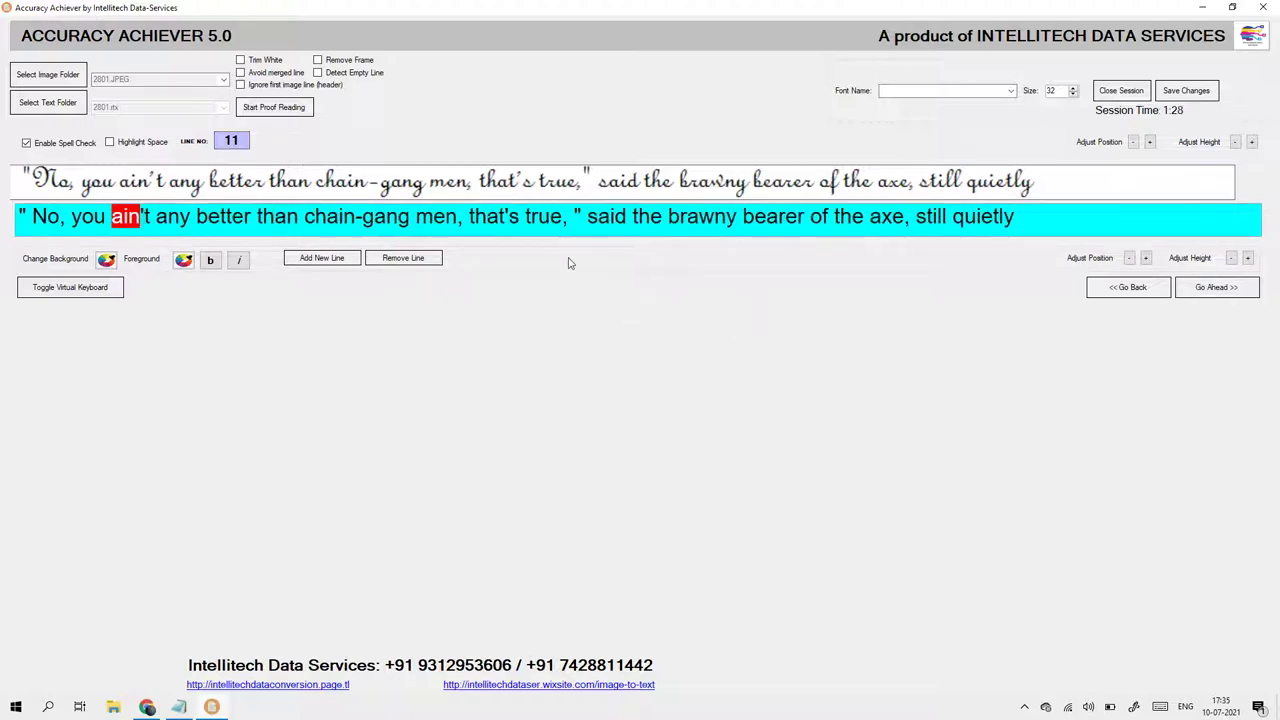
{"action": "key", "text": "BackSpace"}
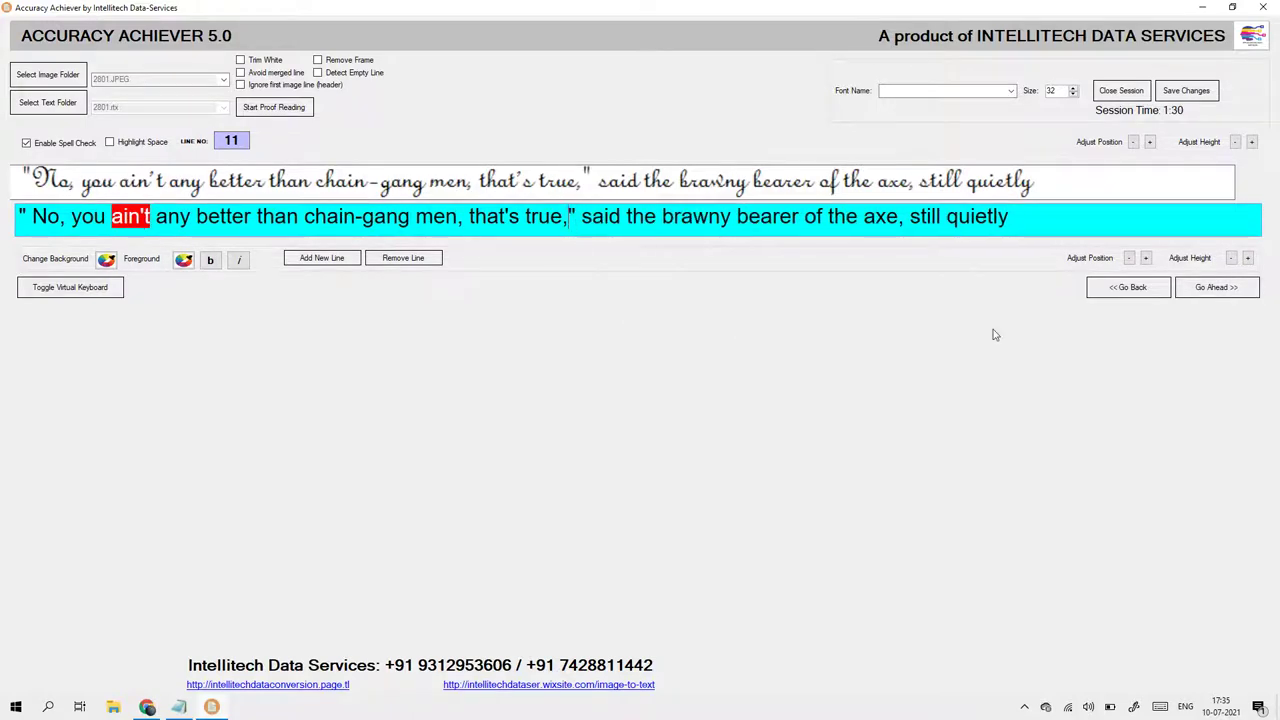
{"action": "left_click", "coordinate": [1222, 291]}
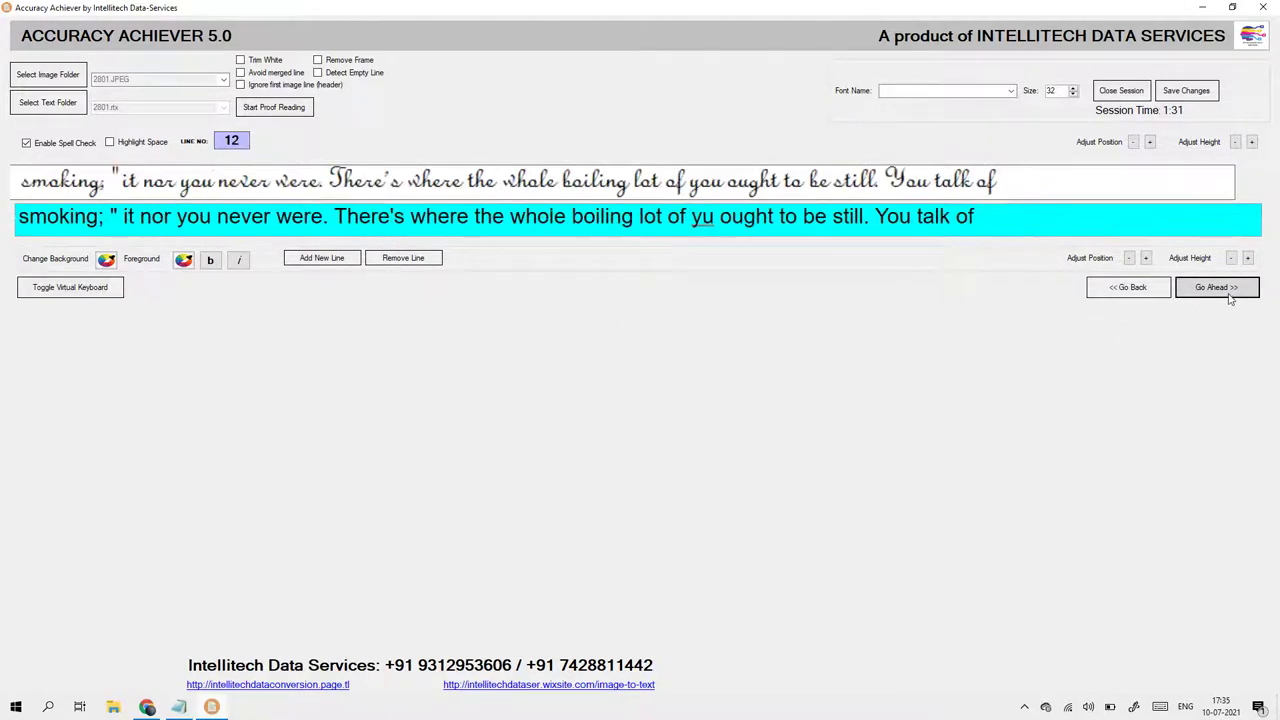
Step: In line 12, correct "yu" to "you" and remove the space between "smoking;" and the quotation mark, finishing at line 13
{"action": "right_click", "coordinate": [703, 238]}
{"action": "left_click", "coordinate": [724, 252]}
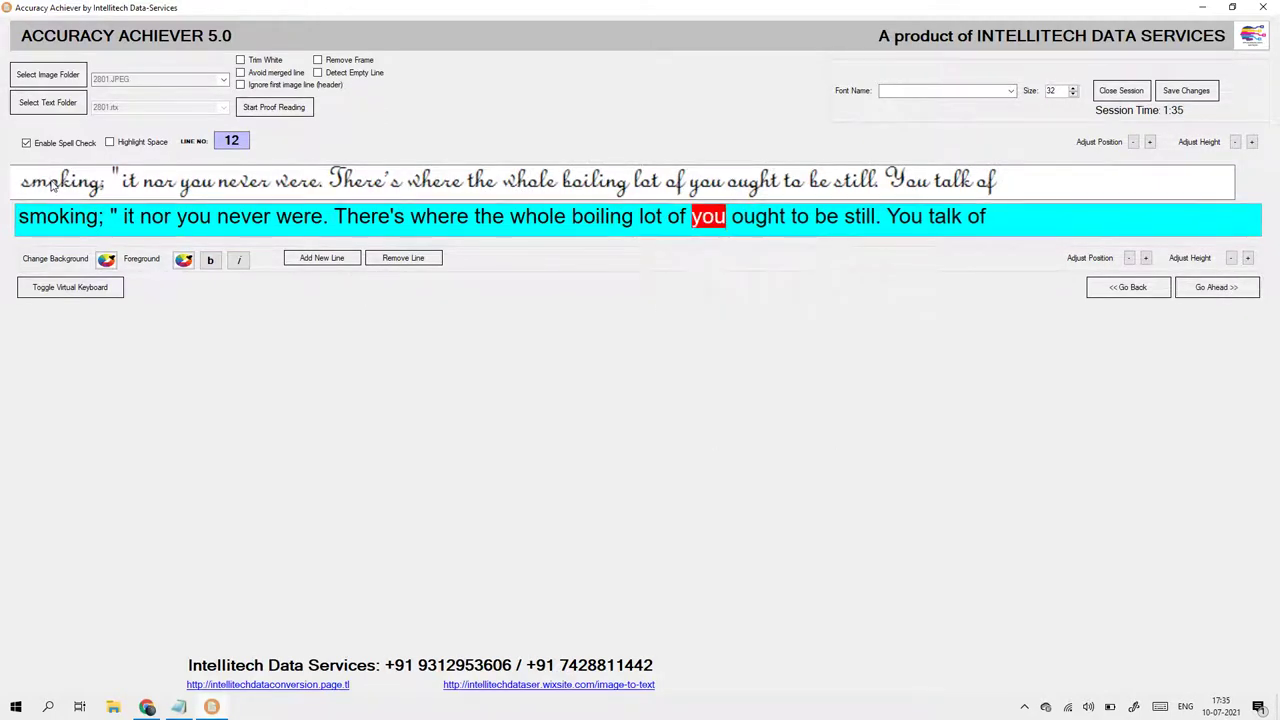
{"action": "left_click", "coordinate": [105, 218]}
{"action": "key", "text": "BackSpace"}
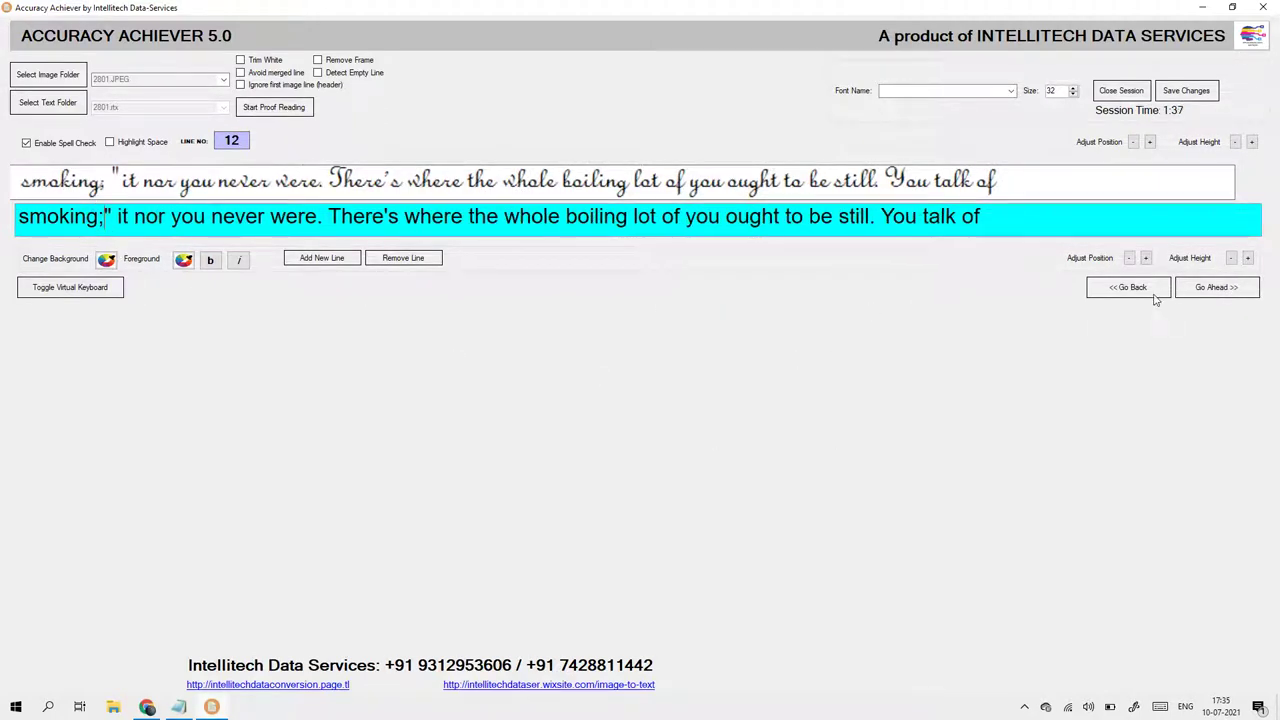
{"action": "left_click", "coordinate": [1210, 297]}
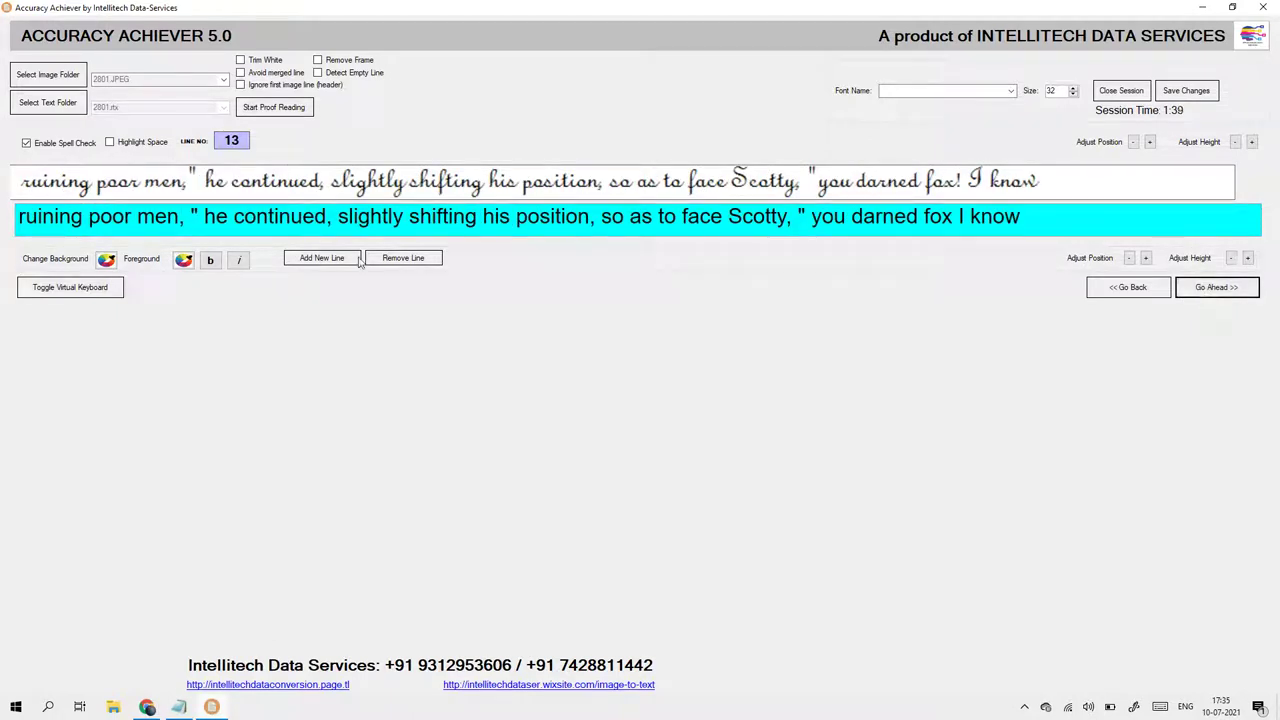
Step: Remove the space before the closing quotation mark after "men," in line 13 and after "you," in line 14
{"action": "left_click", "coordinate": [196, 218]}
{"action": "key", "text": "BackSpace"}
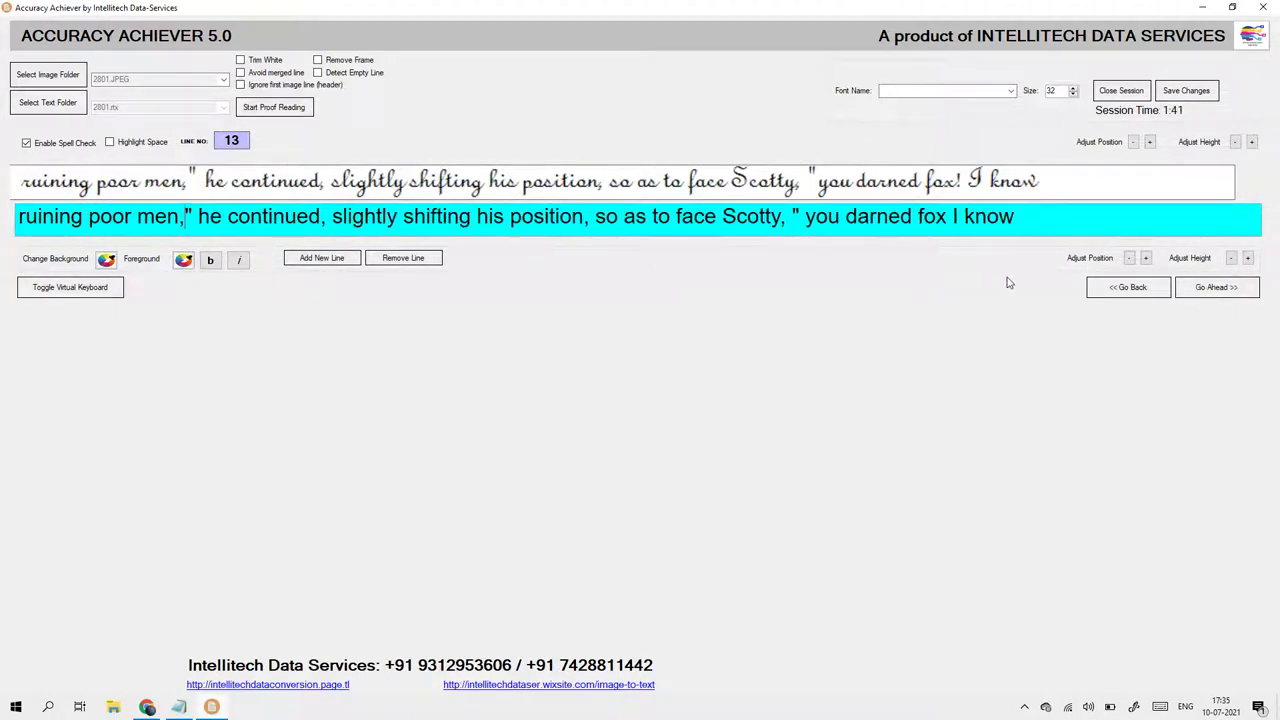
{"action": "left_click", "coordinate": [1208, 291]}
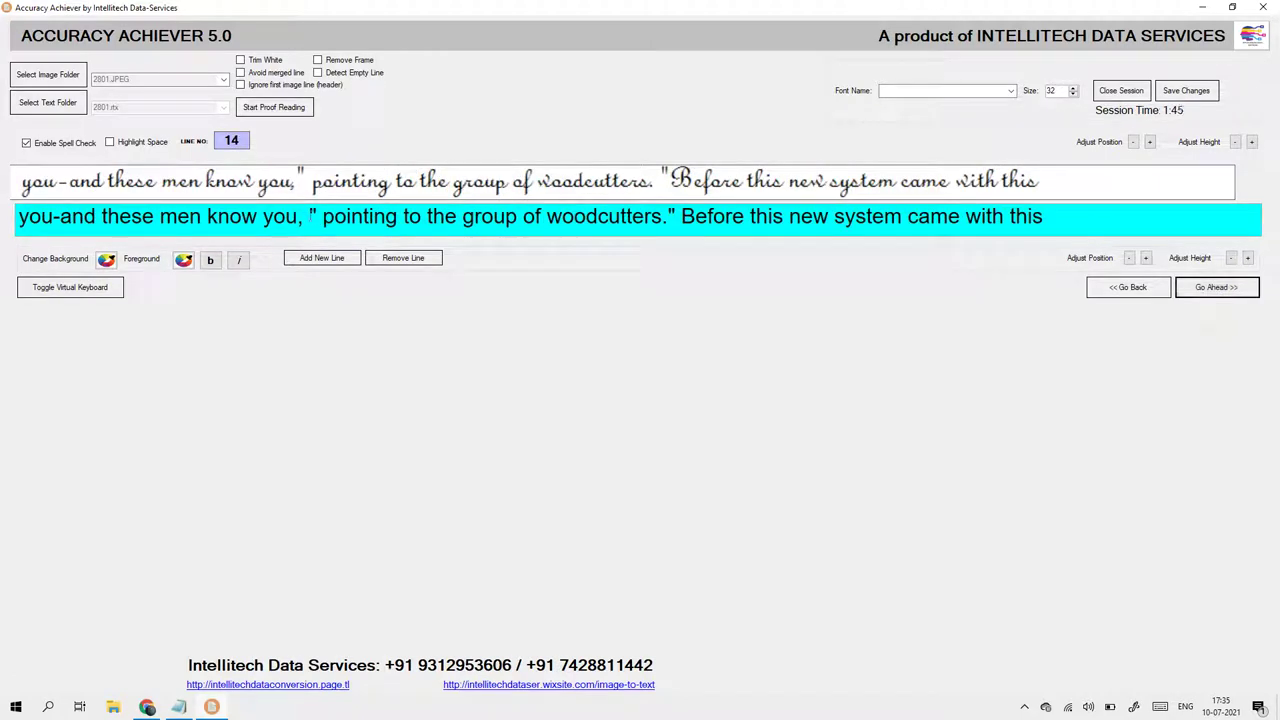
{"action": "left_click", "coordinate": [309, 218]}
{"action": "key", "text": "BackSpace"}
{"action": "left_click", "coordinate": [1213, 290]}
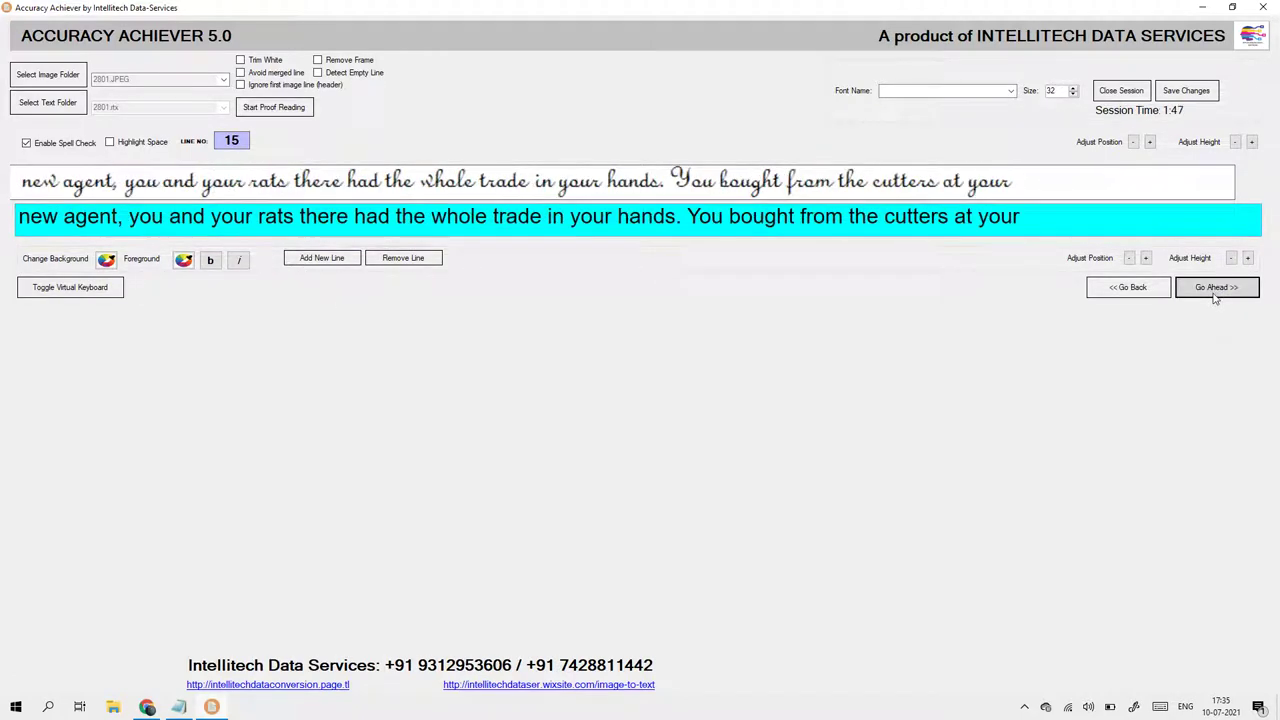
Step: Advance past lines 15 and 16 and correct "weren t" to "weren't" in line 17
{"action": "left_click", "coordinate": [1214, 294]}
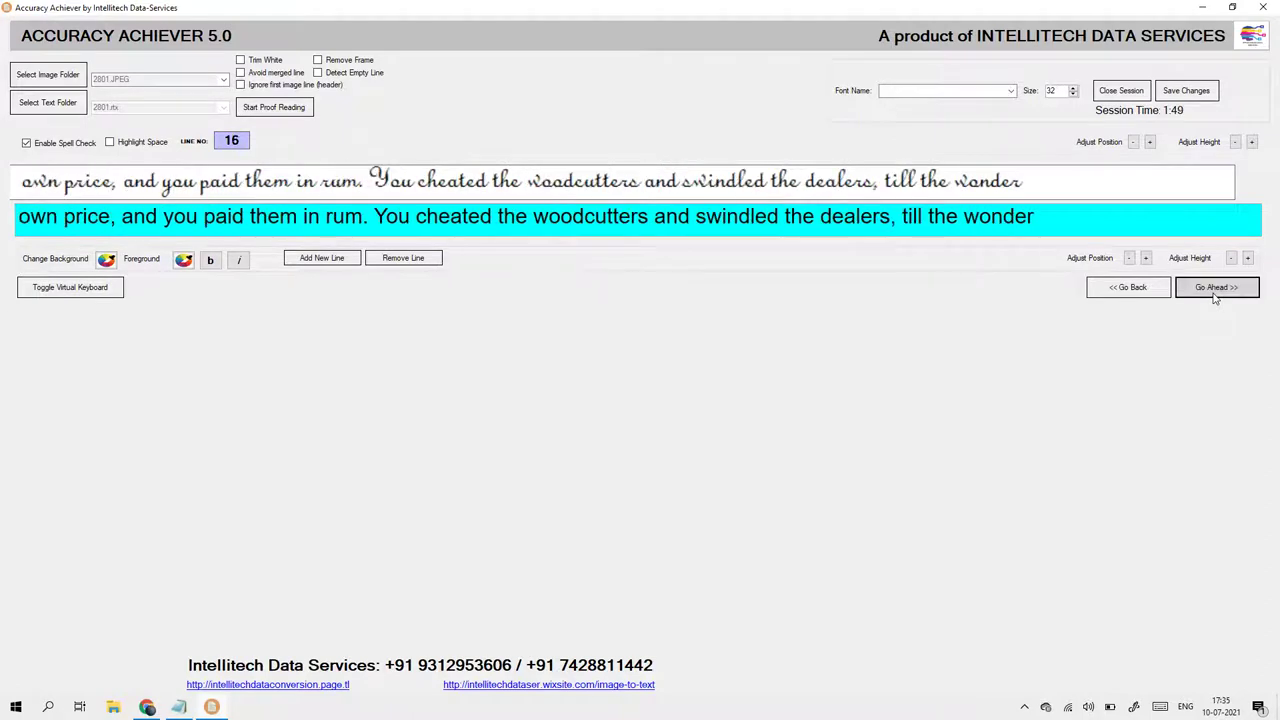
{"action": "left_click", "coordinate": [1215, 295]}
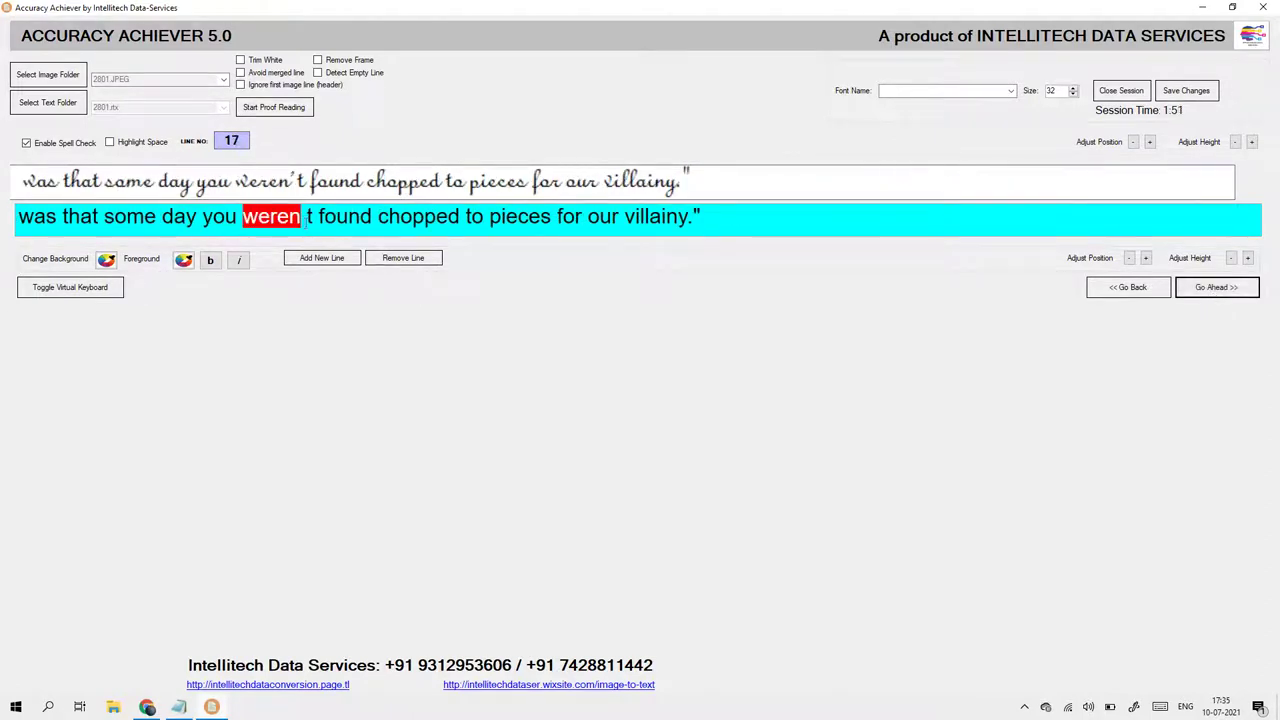
{"action": "left_click", "coordinate": [306, 218]}
{"action": "key", "text": "BackSpace"}
{"action": "type", "text": "'"}
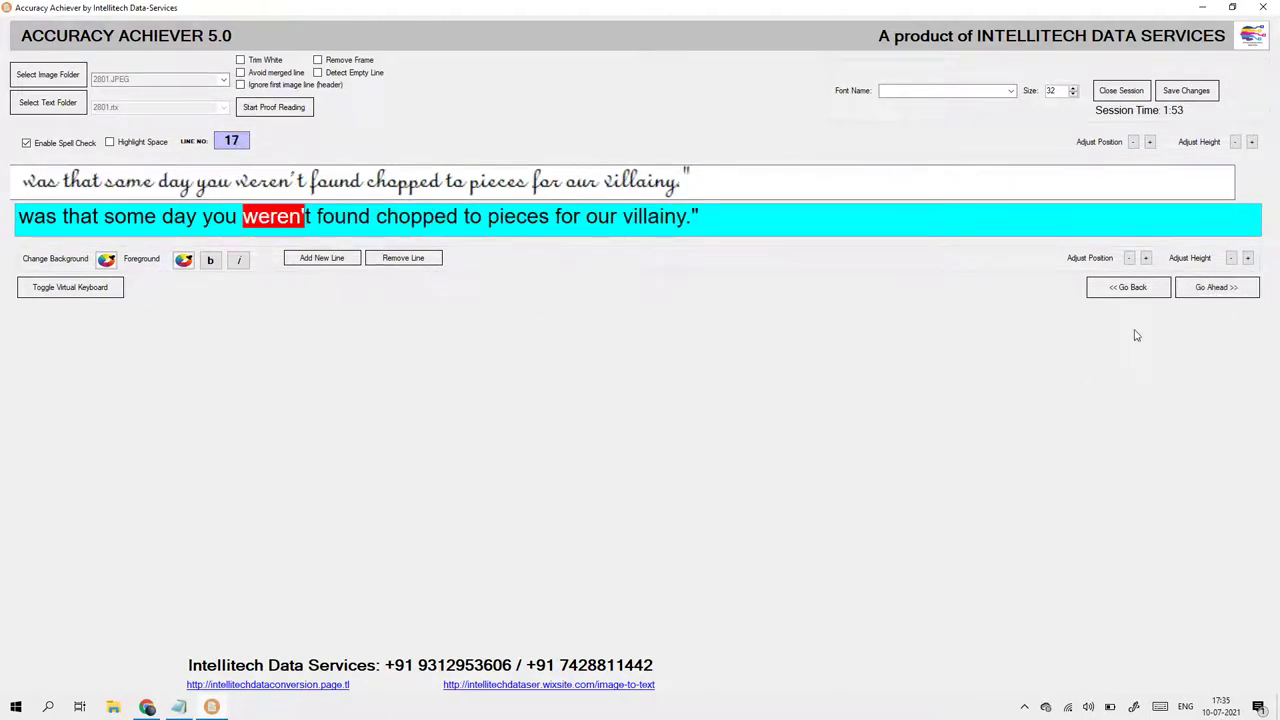
{"action": "left_click", "coordinate": [1217, 290]}
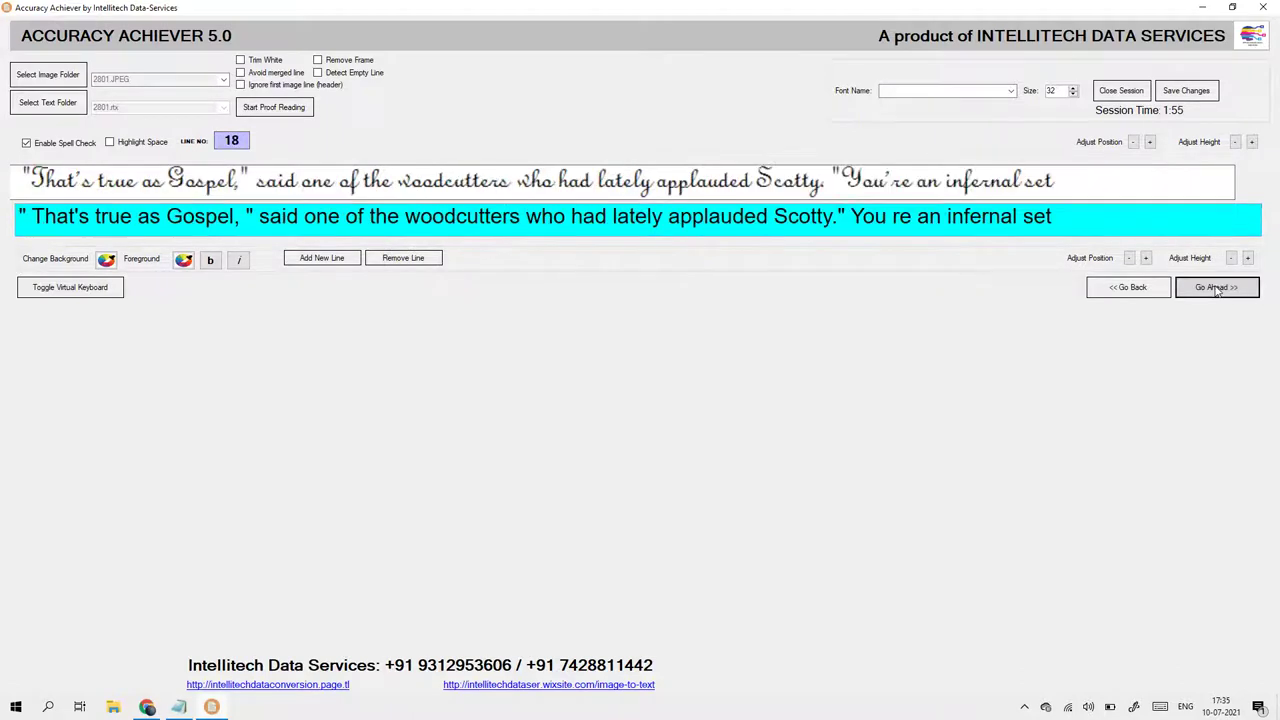
Step: In line 18, remove the space before the quotation mark after "Gospel," and correct "You re" to "You're"
{"action": "left_click", "coordinate": [247, 216]}
{"action": "key", "text": "BackSpace"}
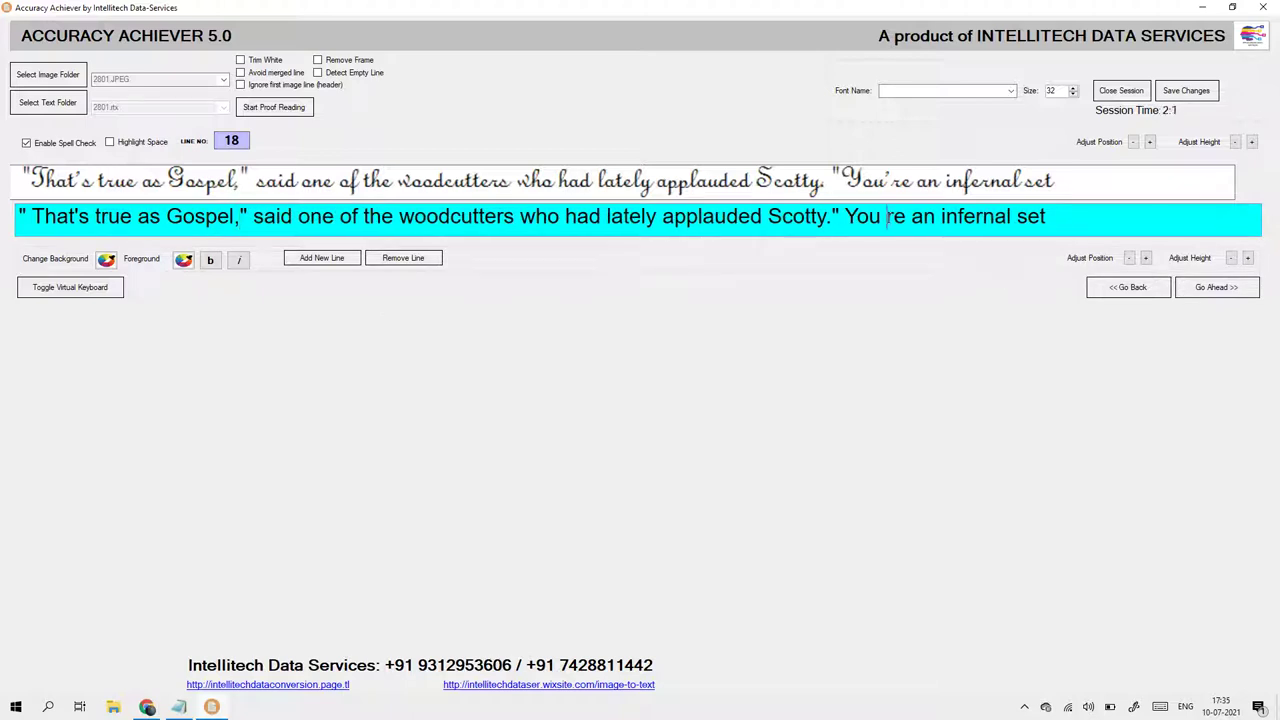
{"action": "left_click", "coordinate": [886, 216]}
{"action": "key", "text": "BackSpace"}
{"action": "type", "text": "'"}
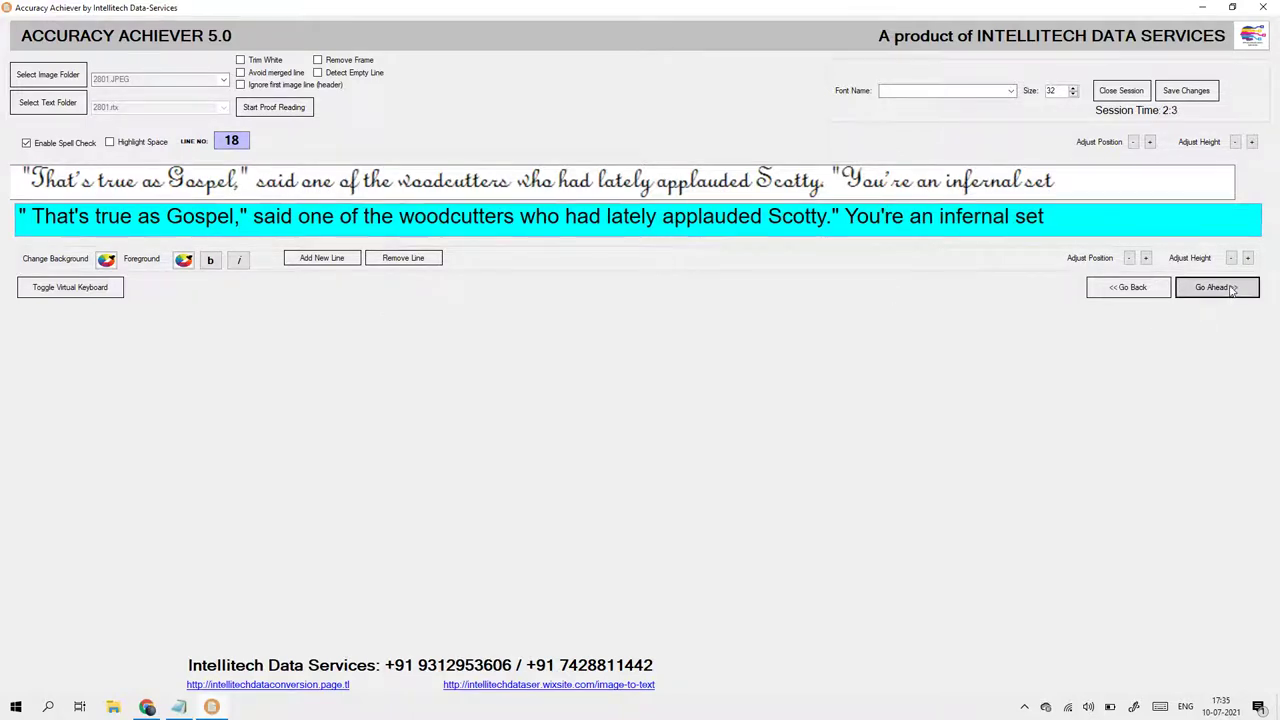
{"action": "left_click", "coordinate": [1232, 289]}
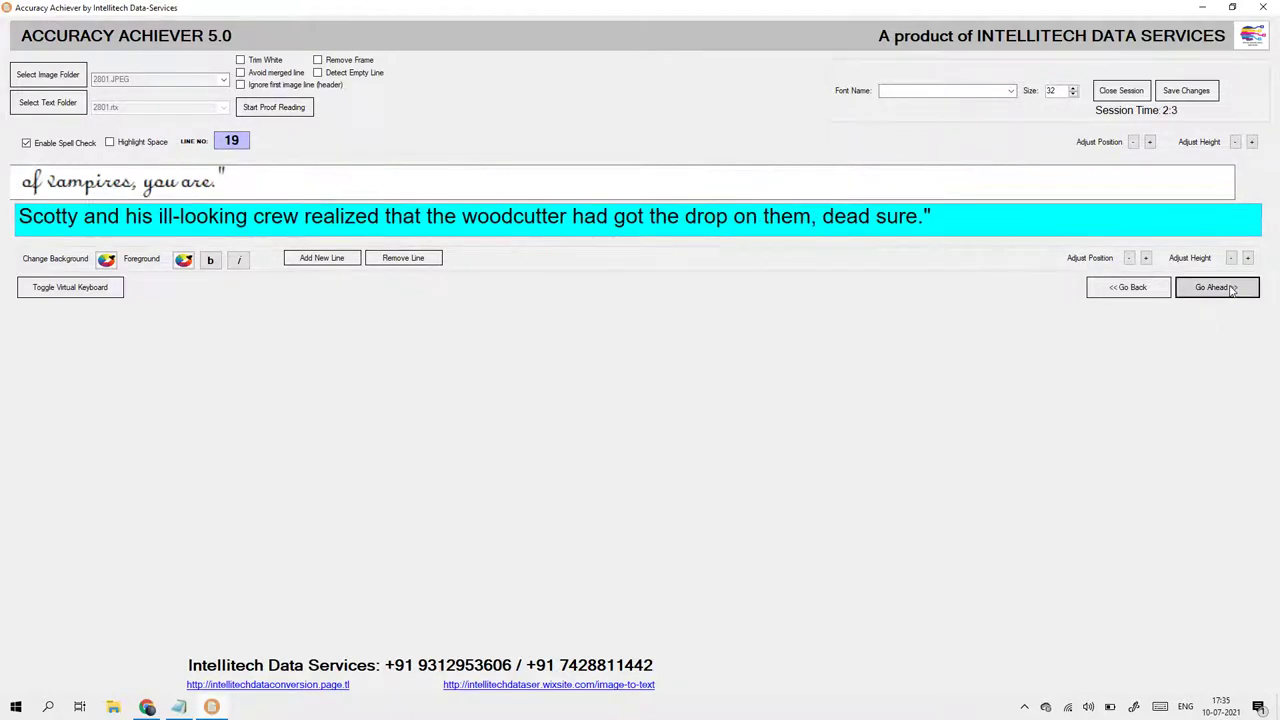
Step: Insert a new text line at line 19, enter 'of vampires, you are."' and save the changes
{"action": "left_click", "coordinate": [318, 259]}
{"action": "type", "text": "of "}
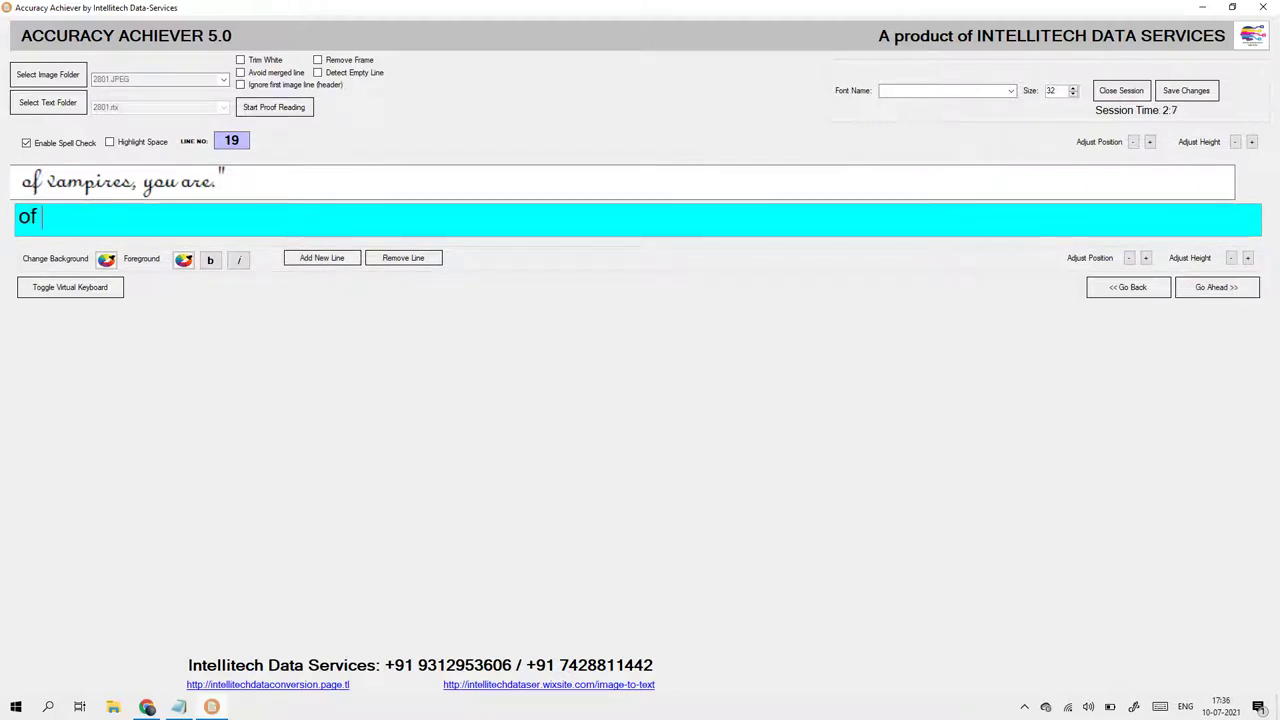
{"action": "type", "text": "vampires,"}
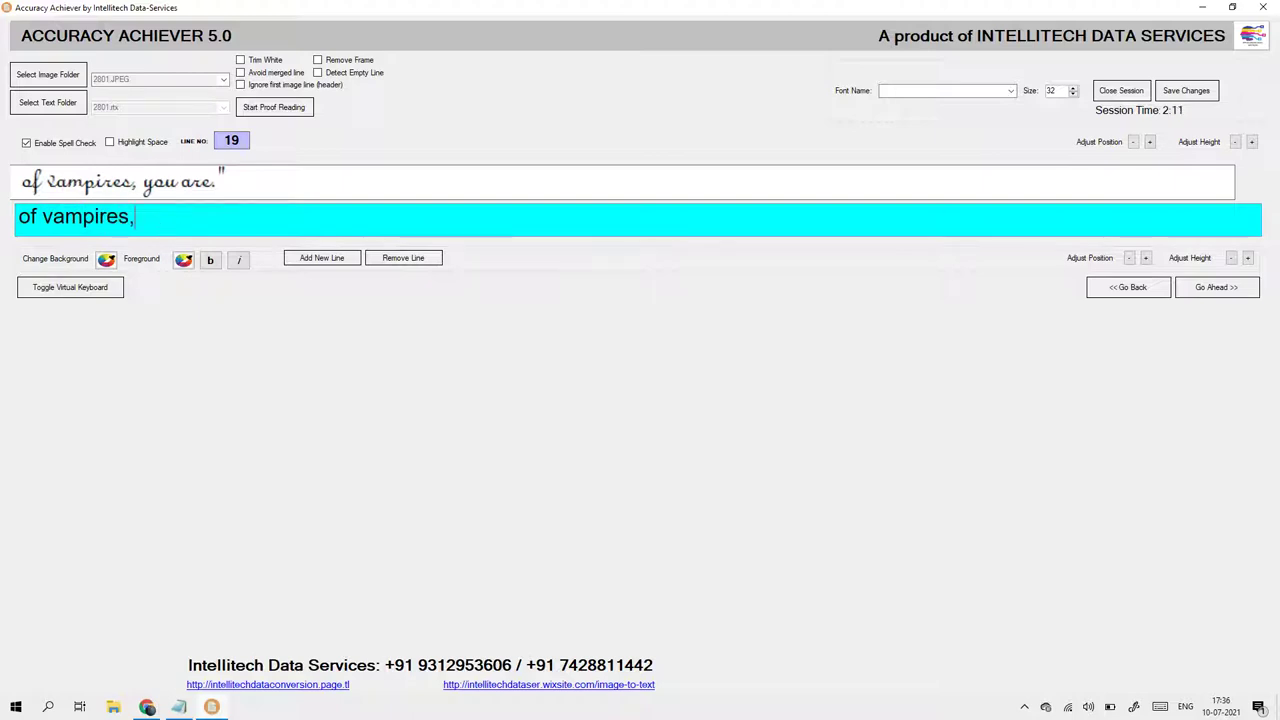
{"action": "type", "text": " you are.\""}
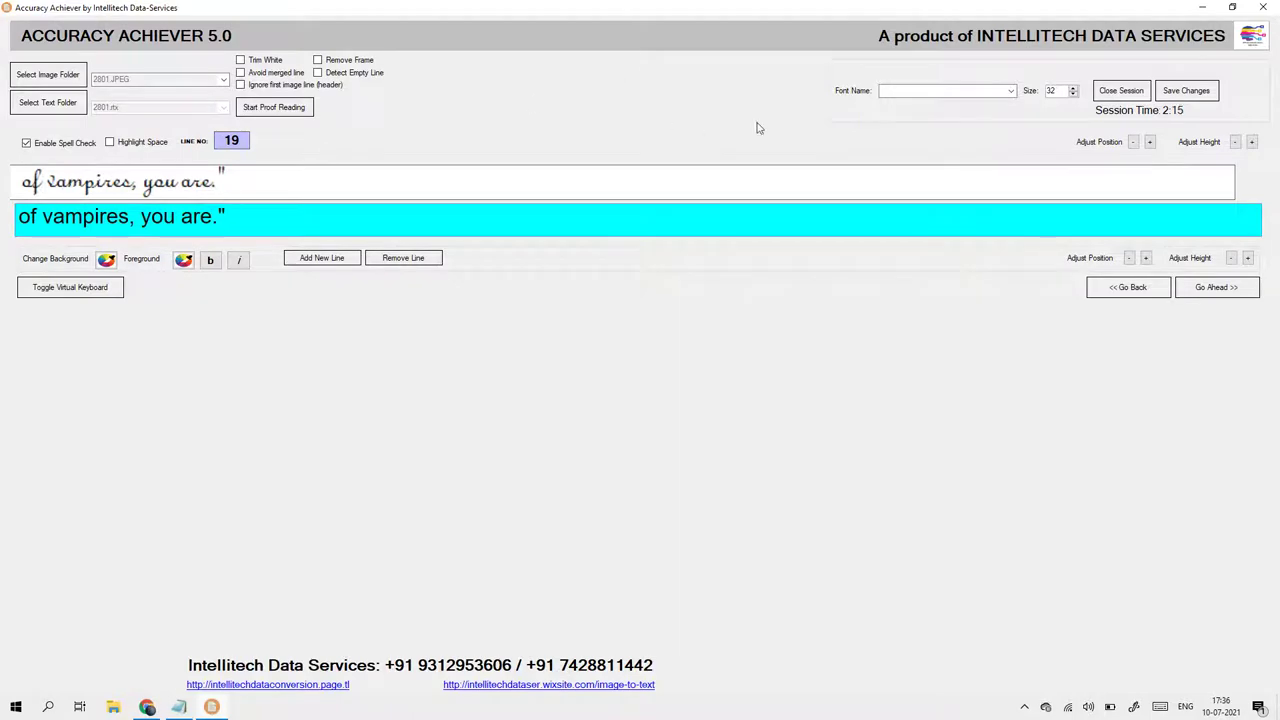
{"action": "left_click", "coordinate": [1188, 92]}
{"action": "left_click", "coordinate": [645, 390]}
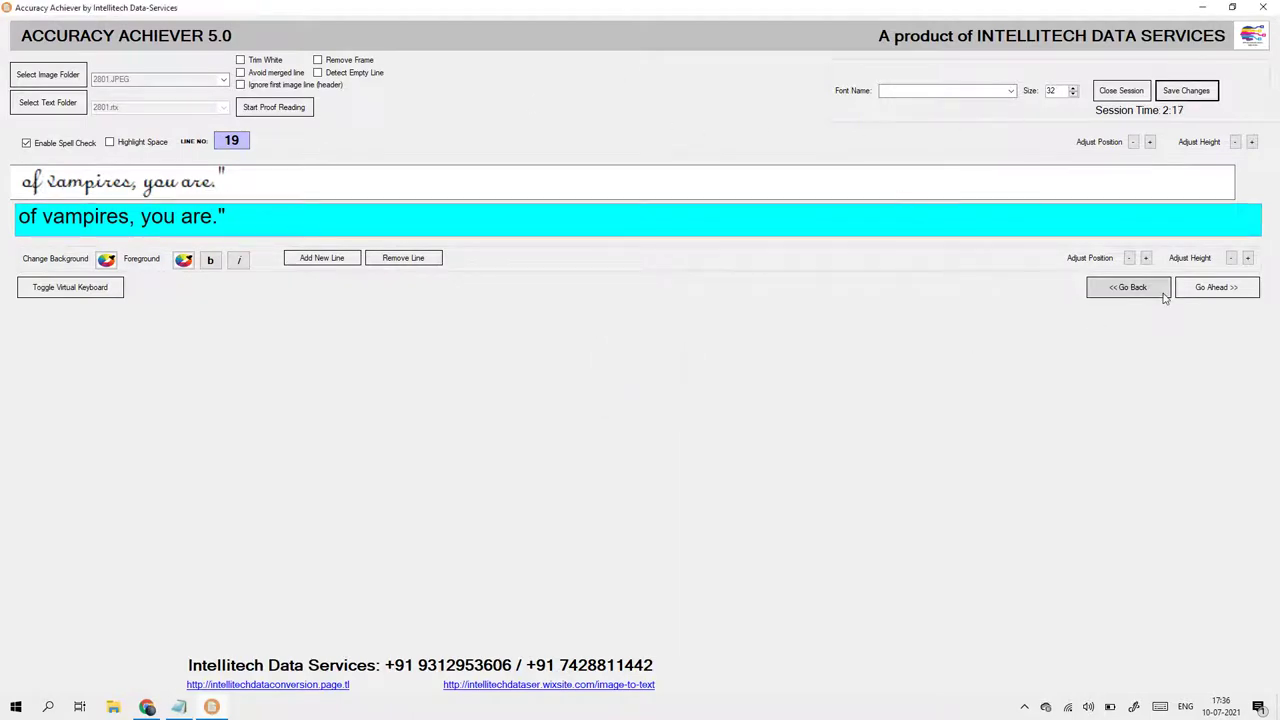
Step: Advance to line 21, place the text cursor after the "A" in "Astamping", and continue to line 22
{"action": "left_click", "coordinate": [1205, 288]}
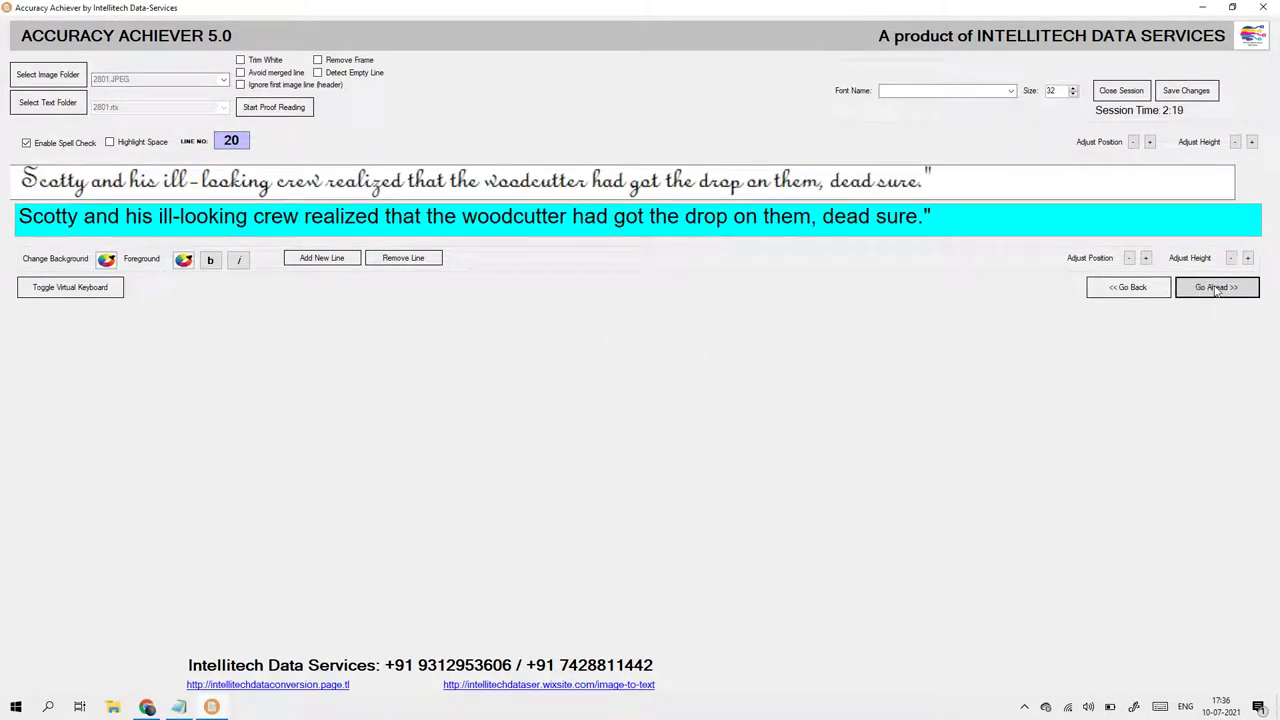
{"action": "left_click", "coordinate": [1234, 289]}
{"action": "left_click", "coordinate": [32, 216]}
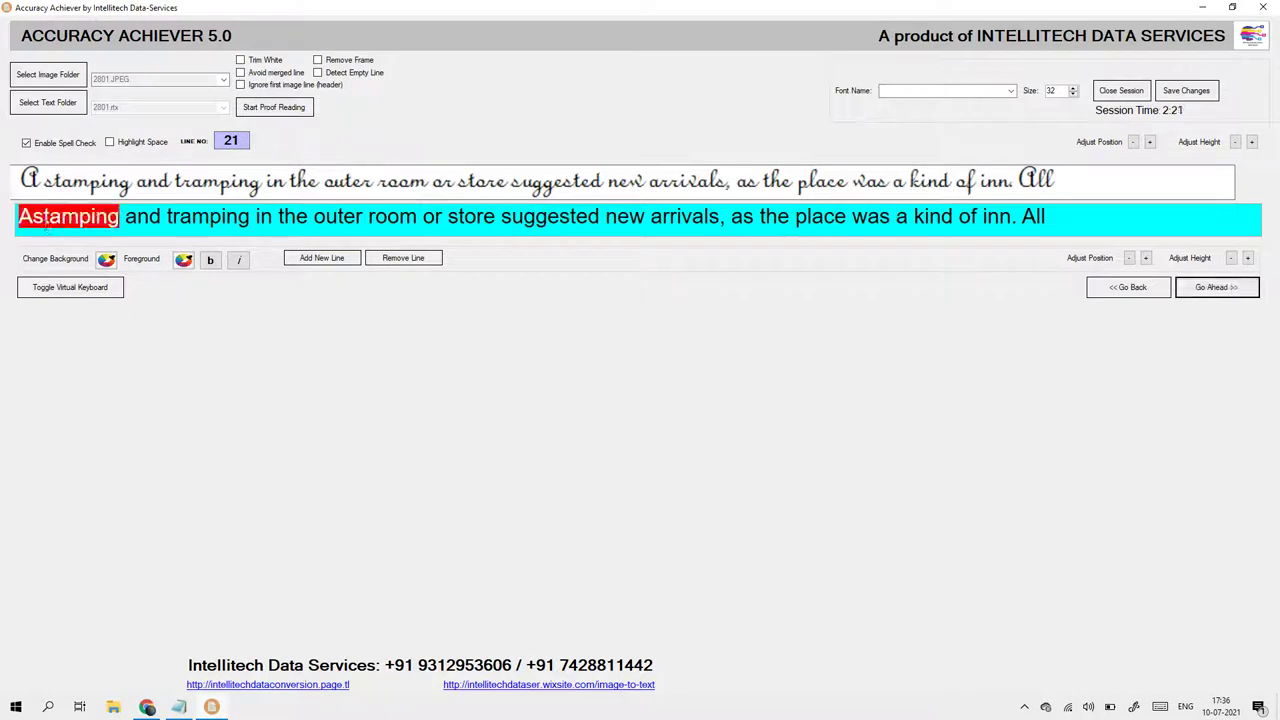
{"action": "left_click", "coordinate": [1218, 288]}
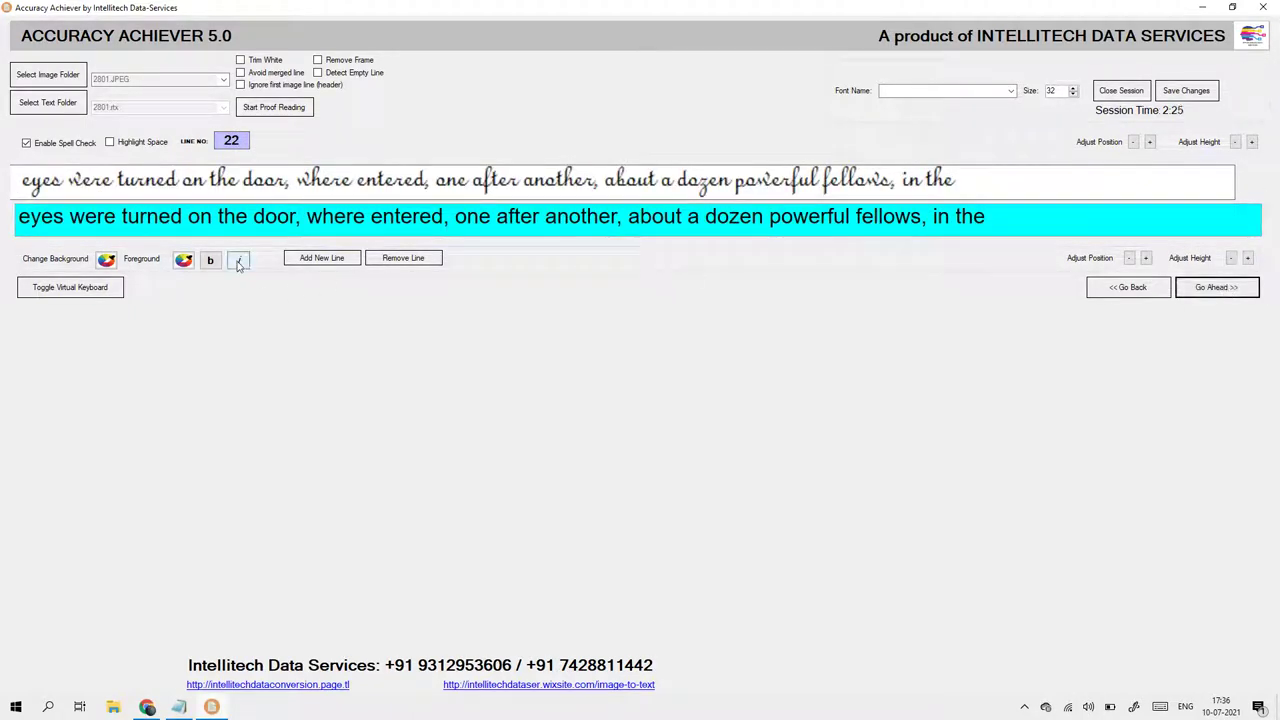
Step: Check the word spacing of line 22 with space highlighting, turn the highlighting off again and advance to line 23
{"action": "left_click", "coordinate": [114, 142]}
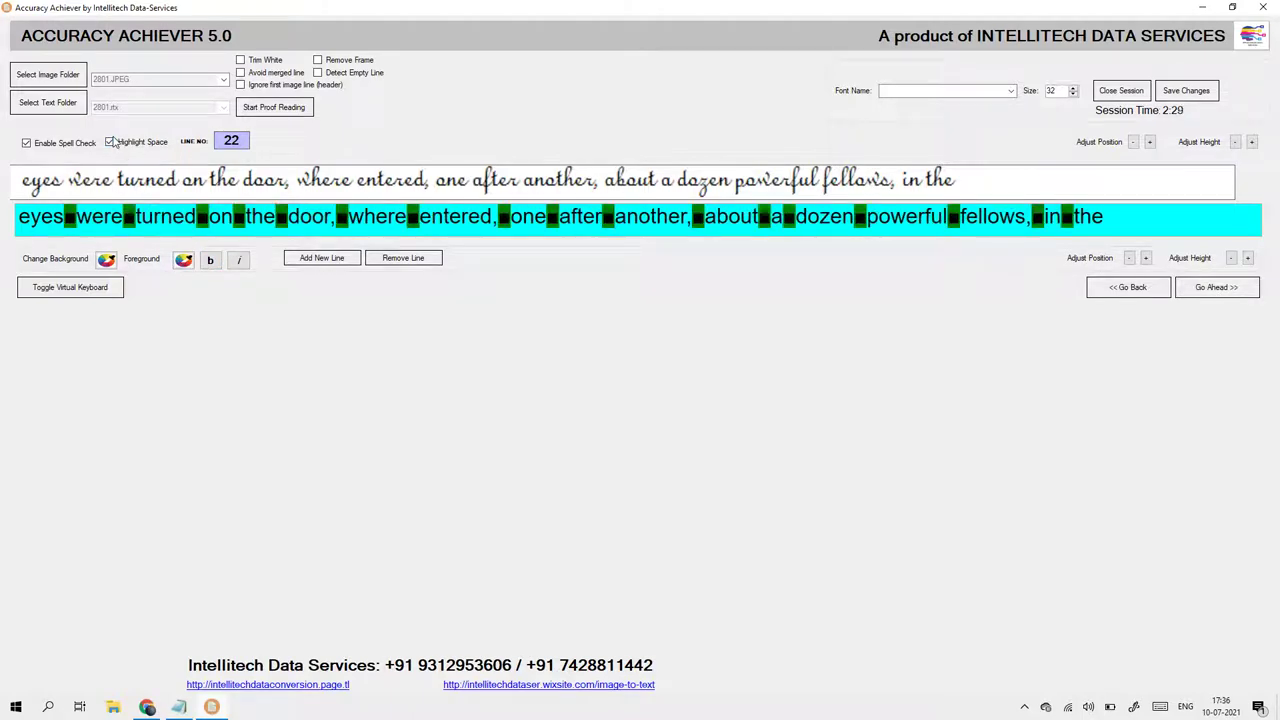
{"action": "left_click", "coordinate": [111, 142]}
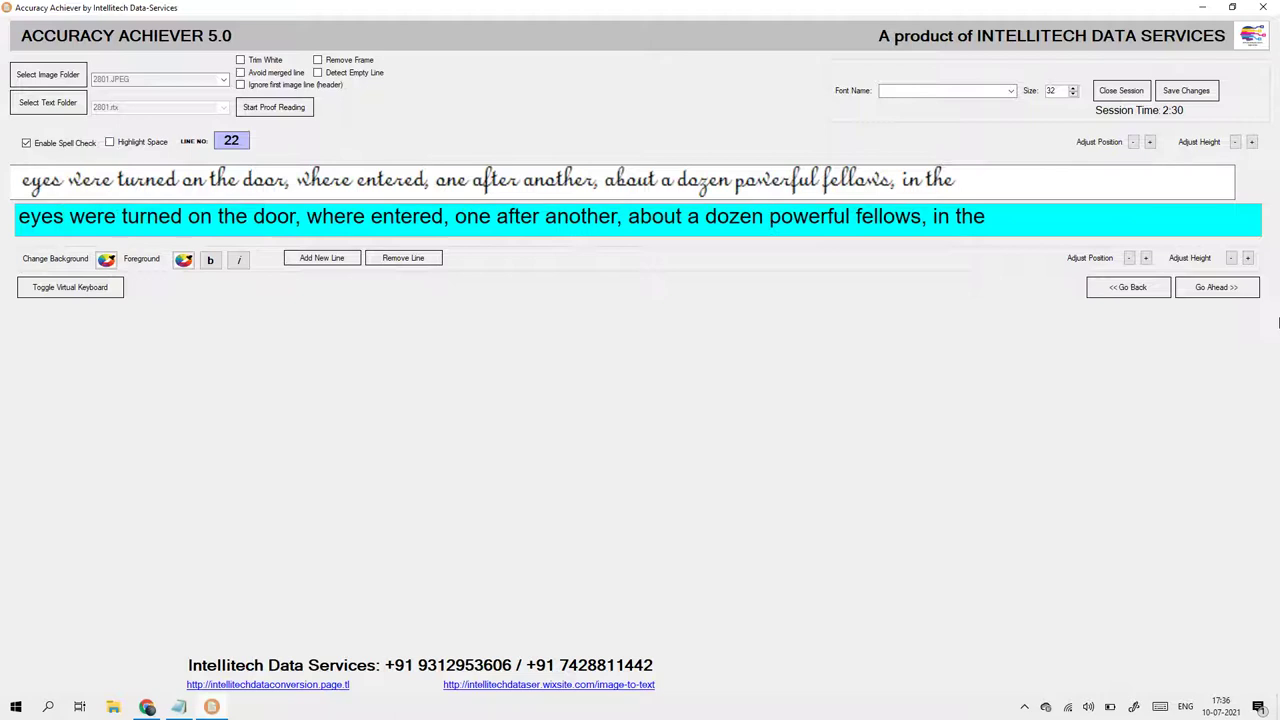
{"action": "left_click", "coordinate": [1218, 291]}
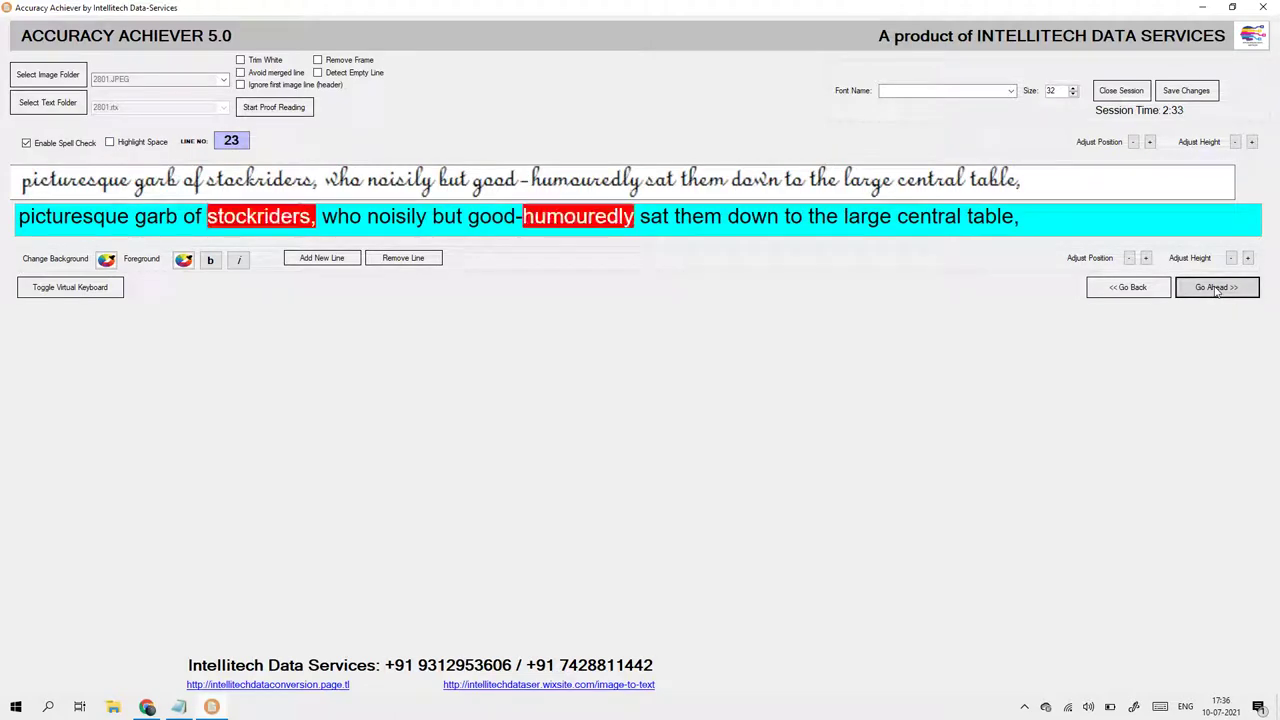
Step: Advance to line 27 and remove the space between "from?" and the closing quotation mark
{"action": "left_click", "coordinate": [1218, 290]}
{"action": "left_click", "coordinate": [1217, 289]}
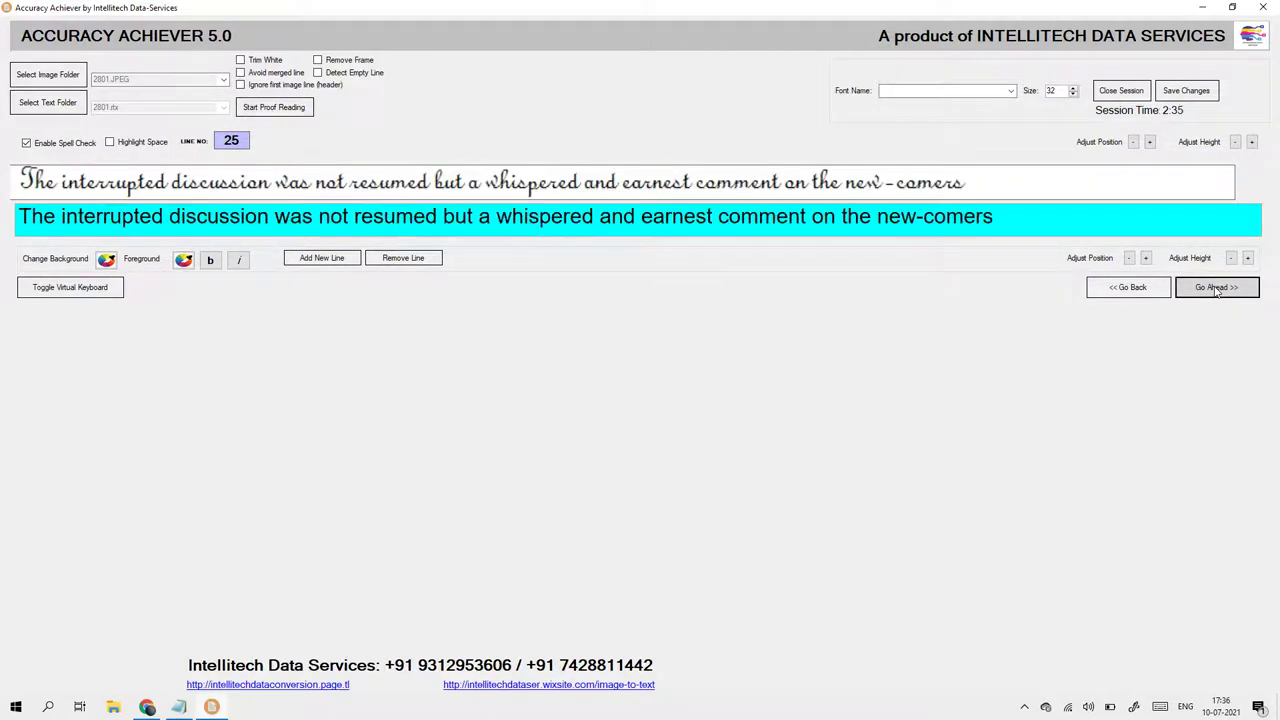
{"action": "left_click", "coordinate": [1217, 289]}
{"action": "left_click", "coordinate": [1217, 289]}
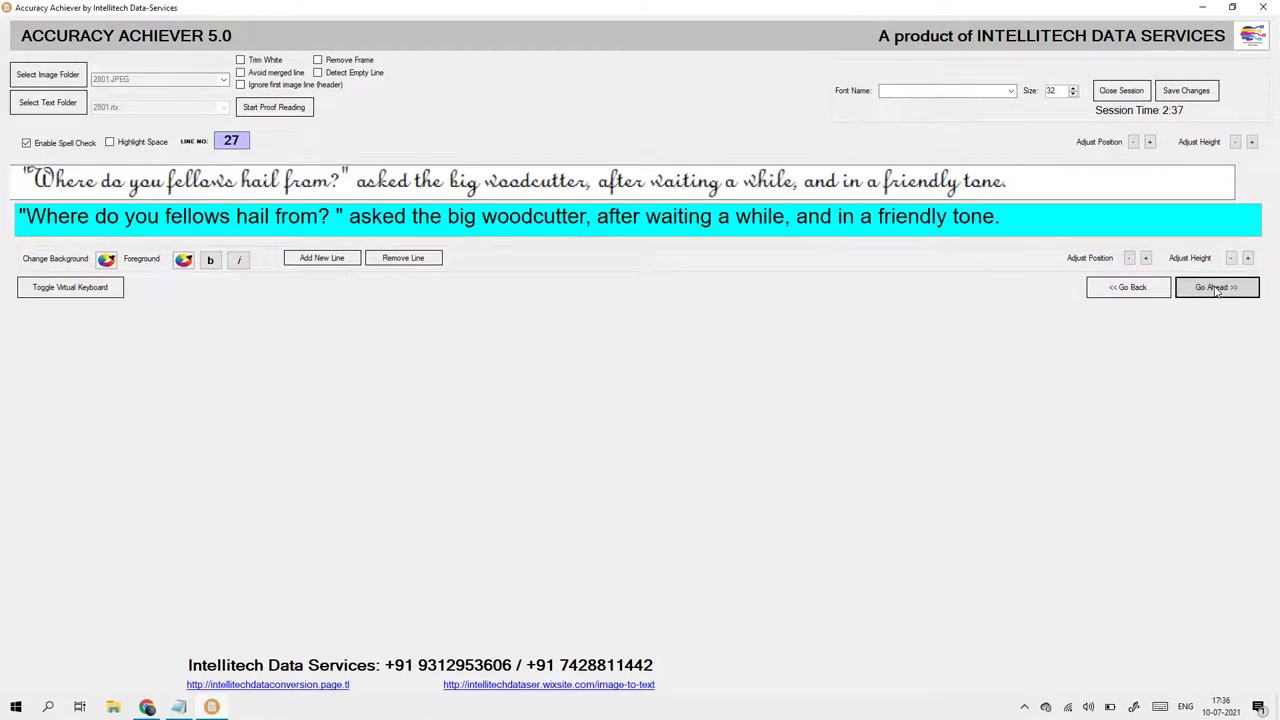
{"action": "left_click", "coordinate": [336, 220]}
{"action": "key", "text": "BackSpace"}
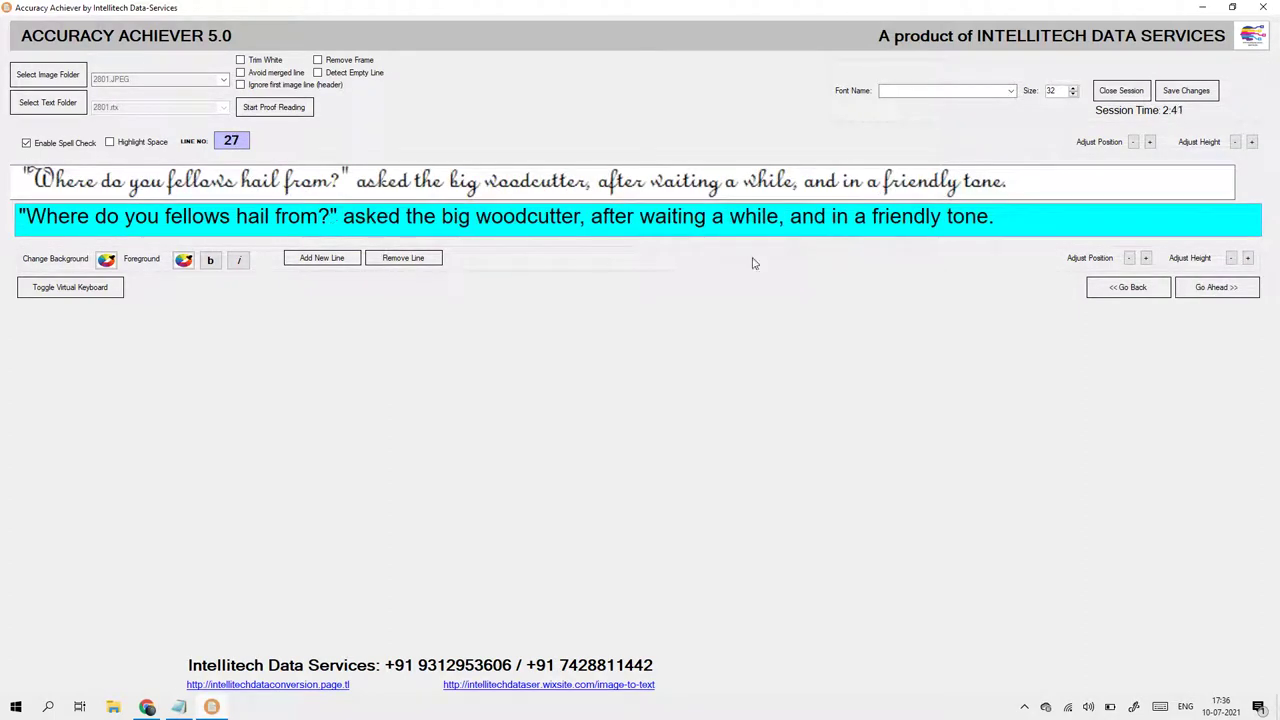
{"action": "left_click", "coordinate": [1217, 288]}
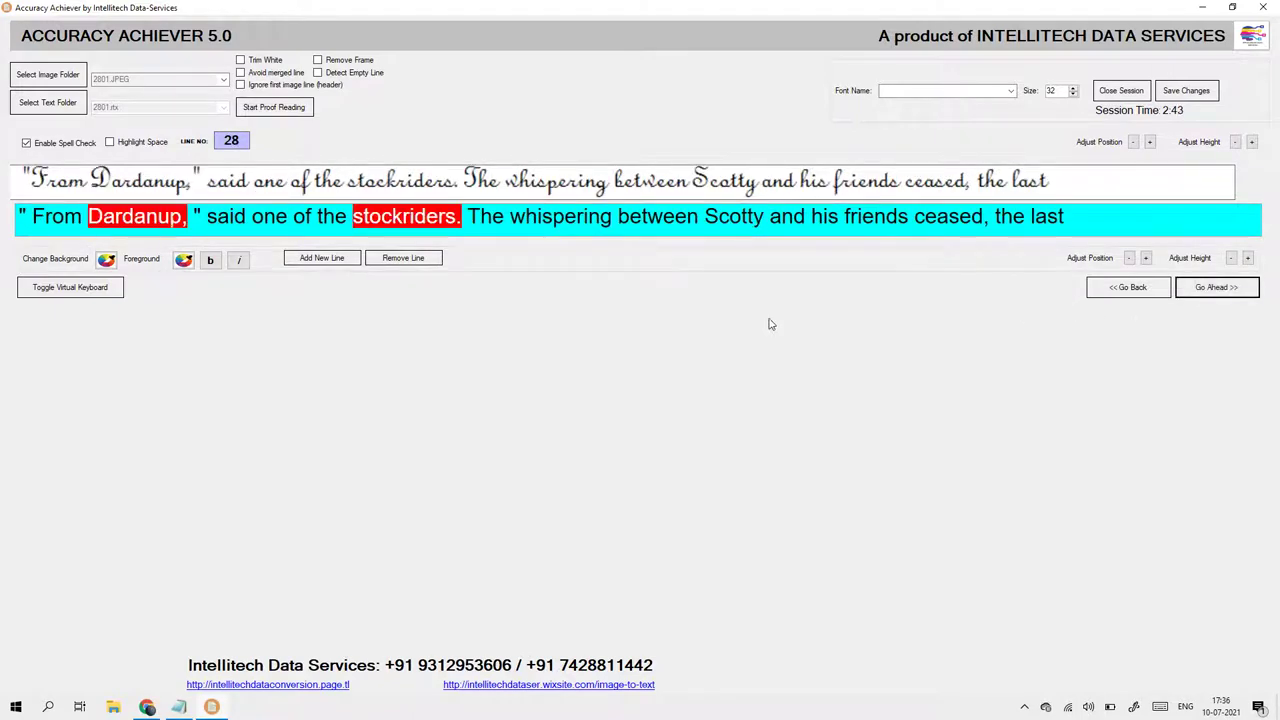
Step: Compare the text of lines 28 to 31 with the scan and advance to line 32
{"action": "left_click", "coordinate": [1212, 292]}
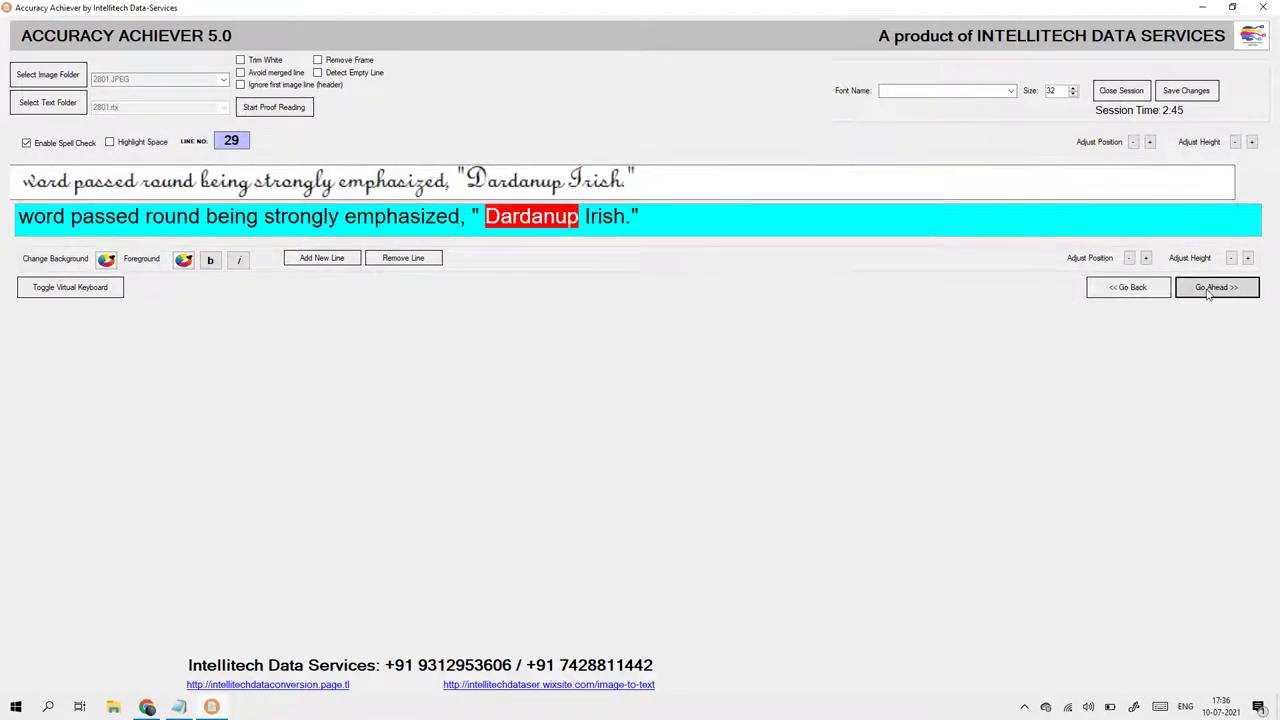
{"action": "left_click", "coordinate": [1209, 293]}
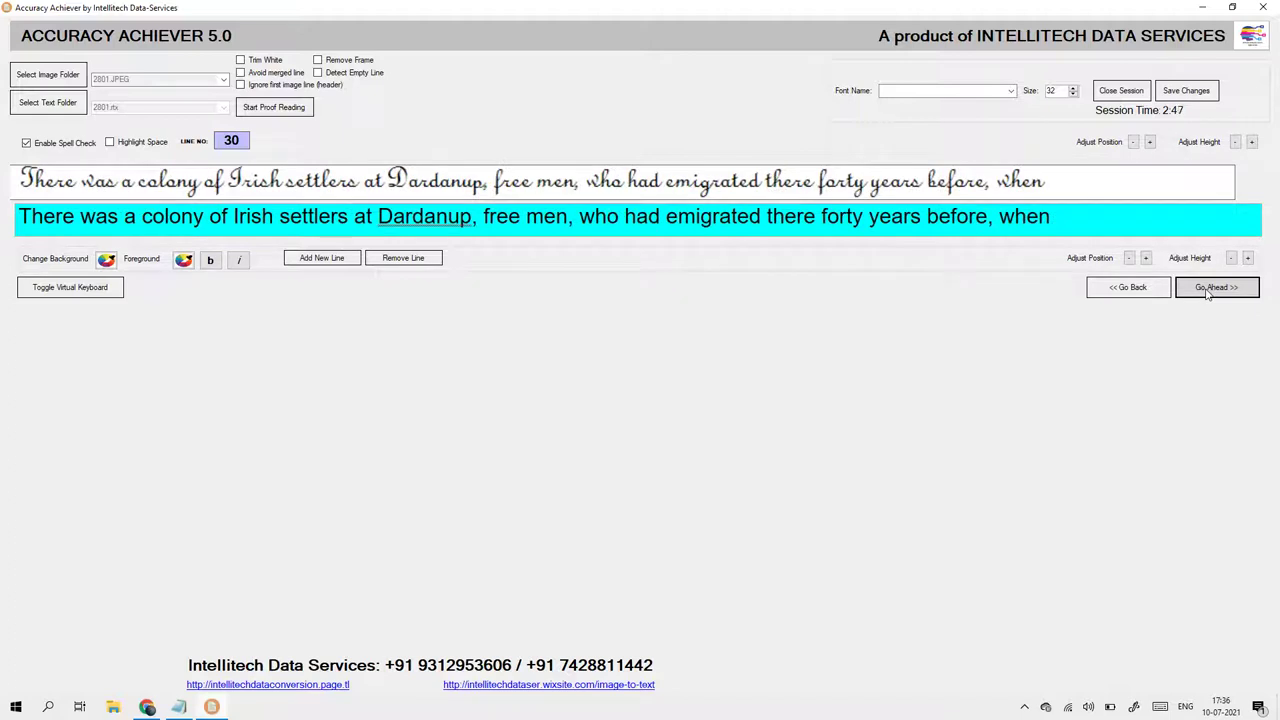
{"action": "left_click", "coordinate": [1209, 293]}
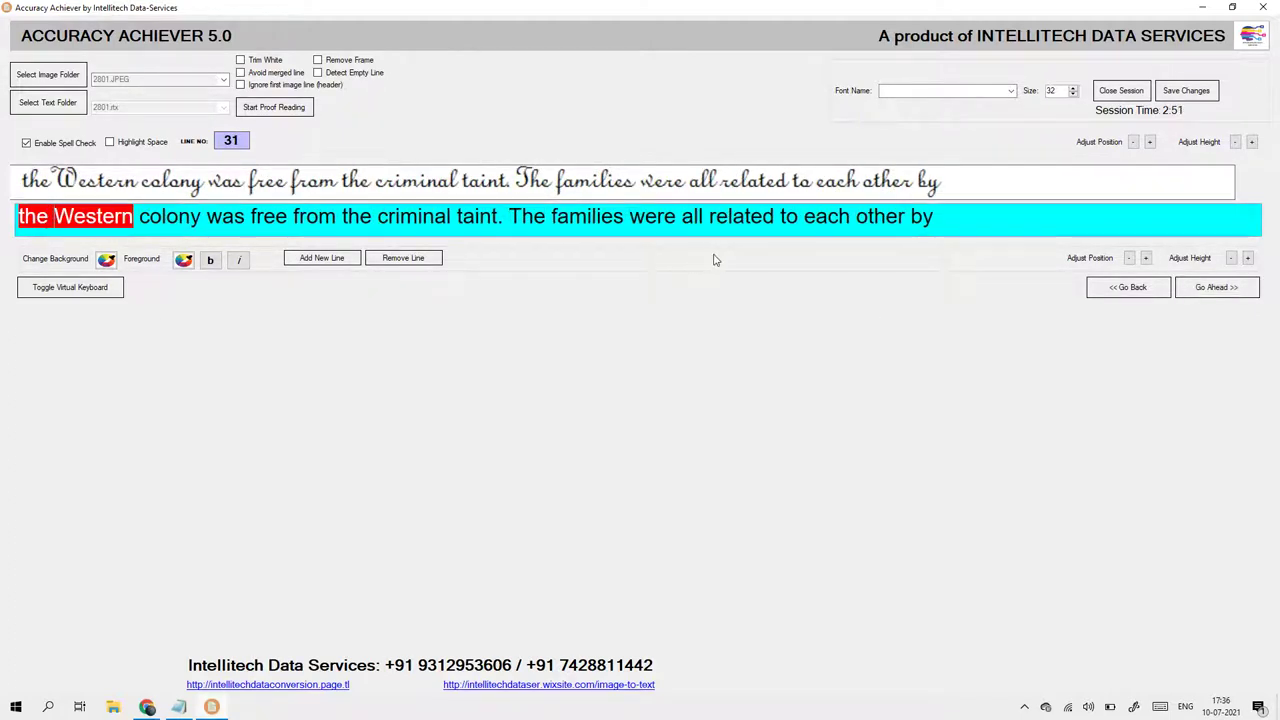
{"action": "left_click", "coordinate": [1212, 288]}
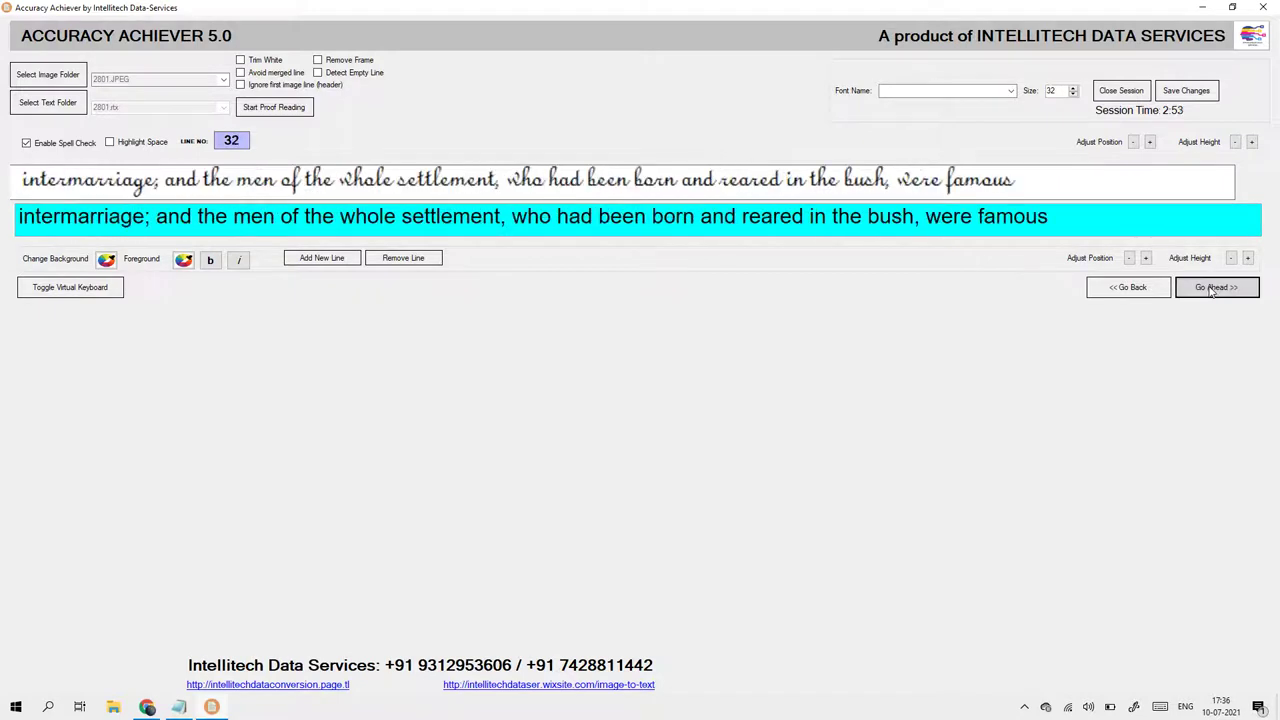
Step: Advance to line 34, replace the period after "Dardanup-eh" with a question mark, and continue to line 35
{"action": "left_click", "coordinate": [1212, 289]}
{"action": "left_click", "coordinate": [1211, 288]}
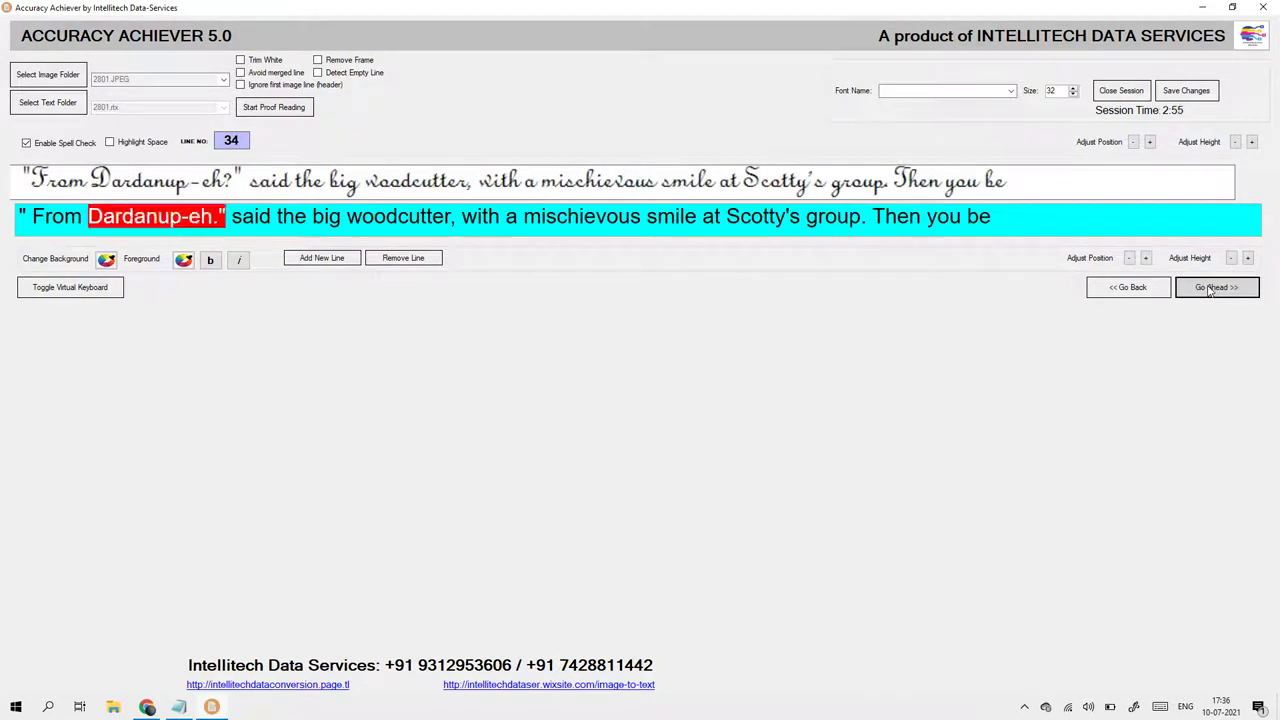
{"action": "left_click", "coordinate": [222, 216]}
{"action": "key", "text": "BackSpace"}
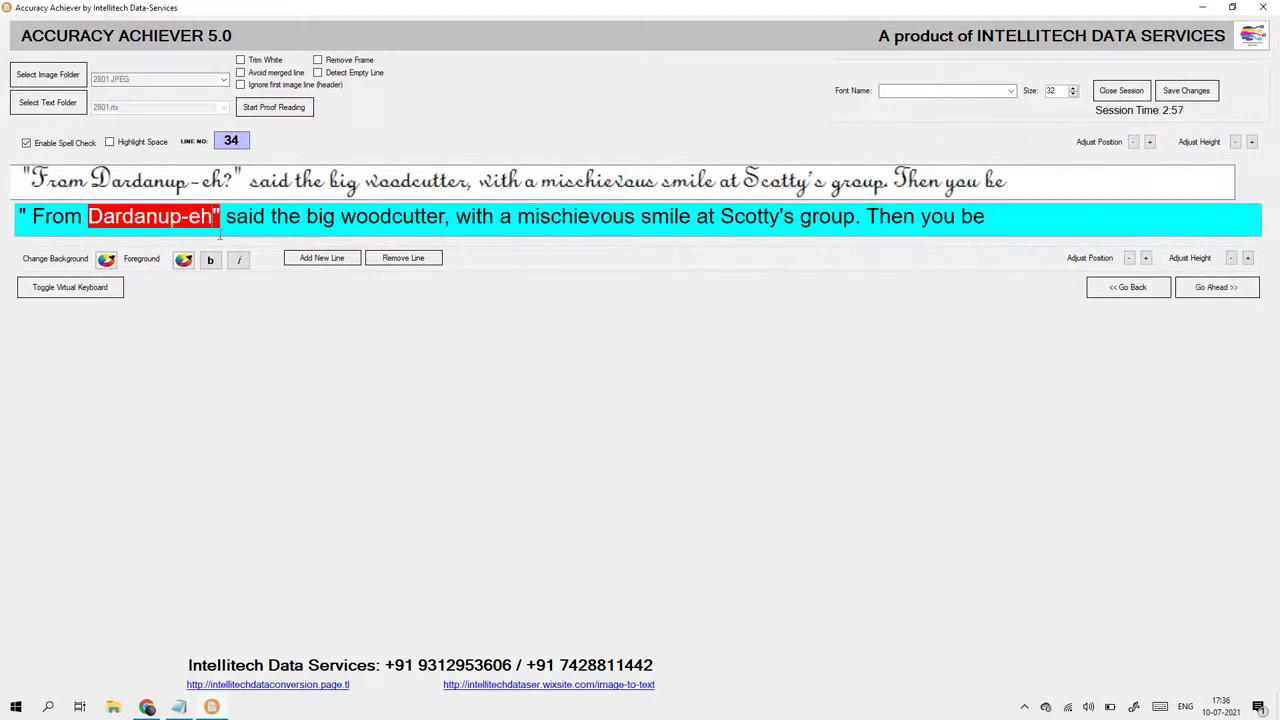
{"action": "type", "text": "?"}
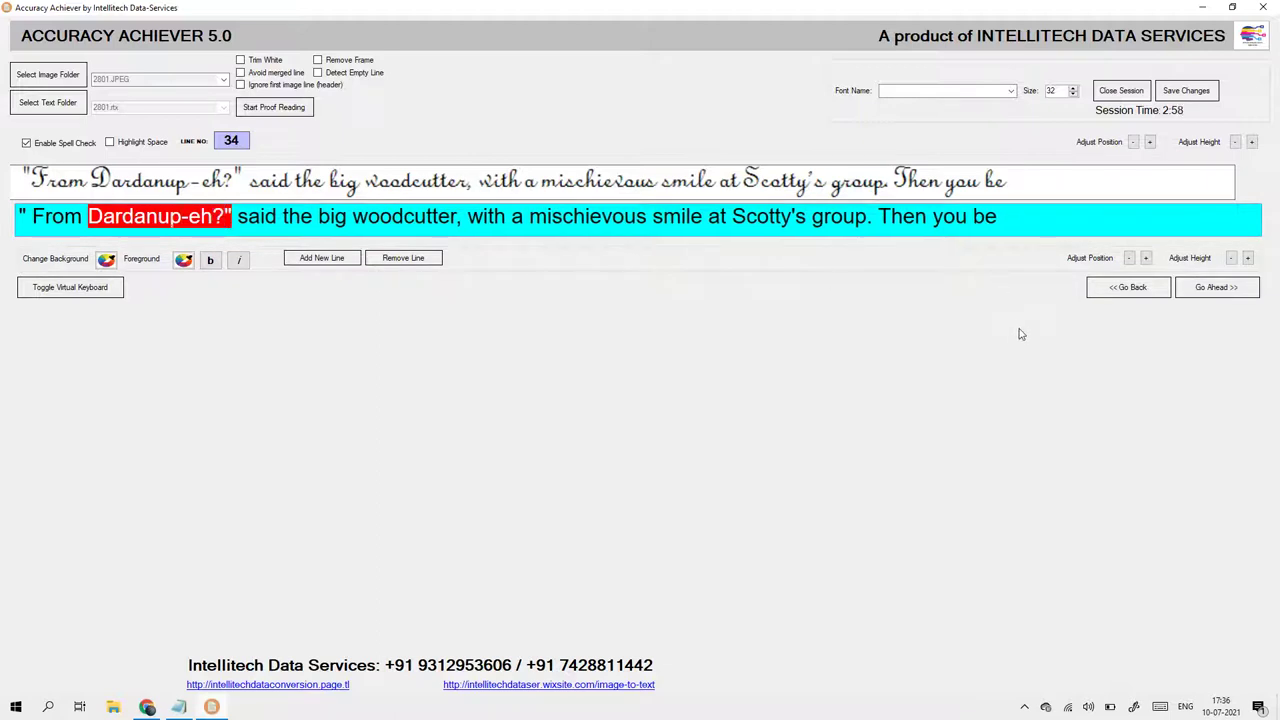
{"action": "left_click", "coordinate": [1241, 290]}
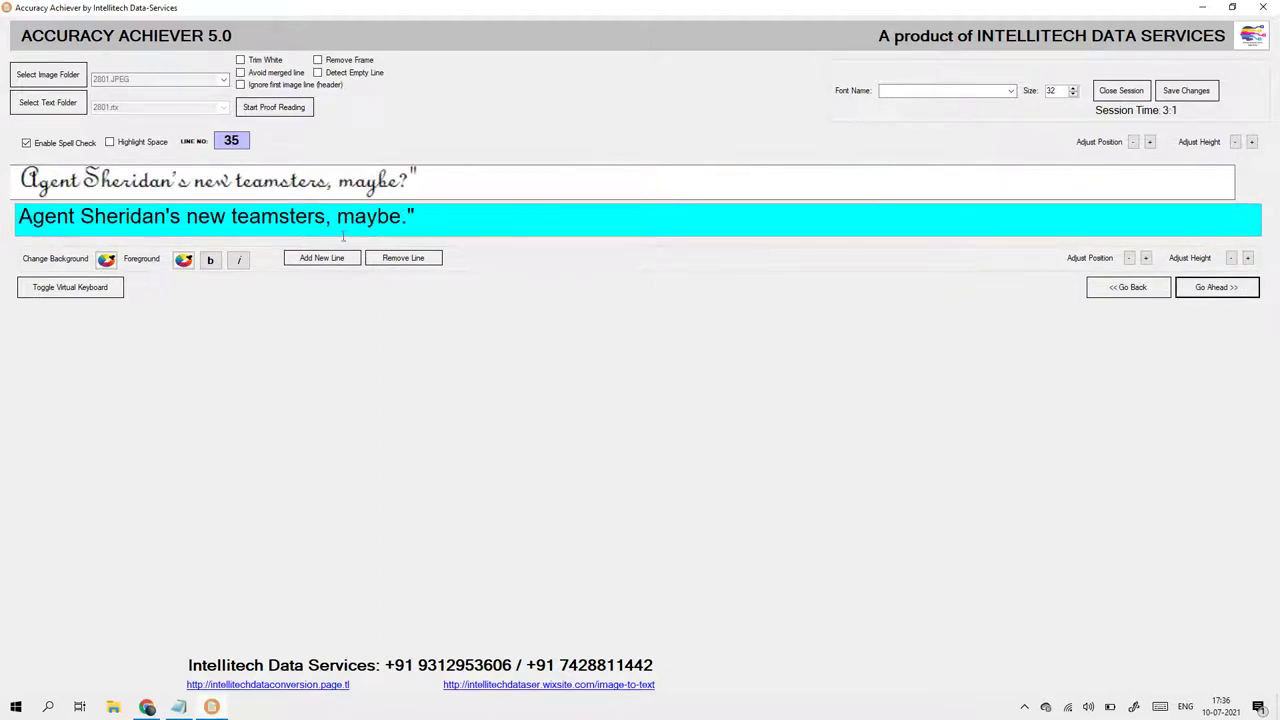
Step: Replace the period after "maybe" on line 35 with a question mark and advance to line 36
{"action": "left_click", "coordinate": [395, 226]}
{"action": "key", "text": "BackSpace"}
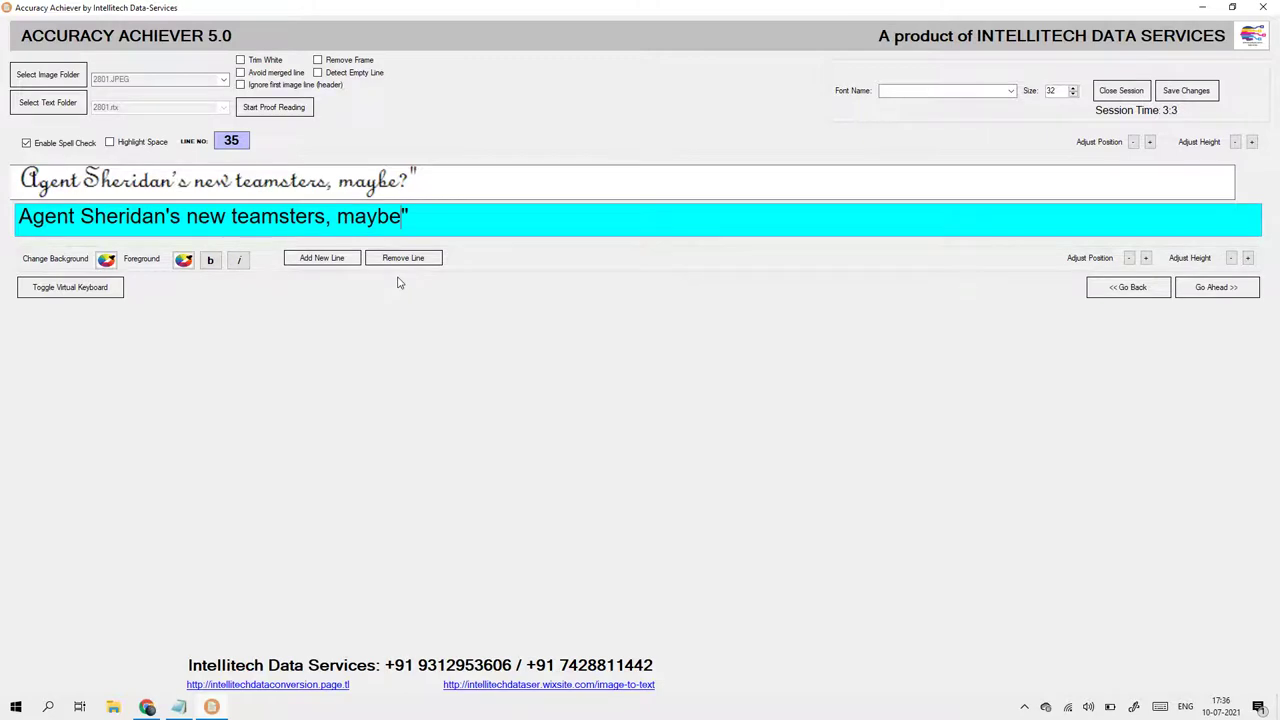
{"action": "type", "text": "?"}
{"action": "left_click", "coordinate": [1205, 289]}
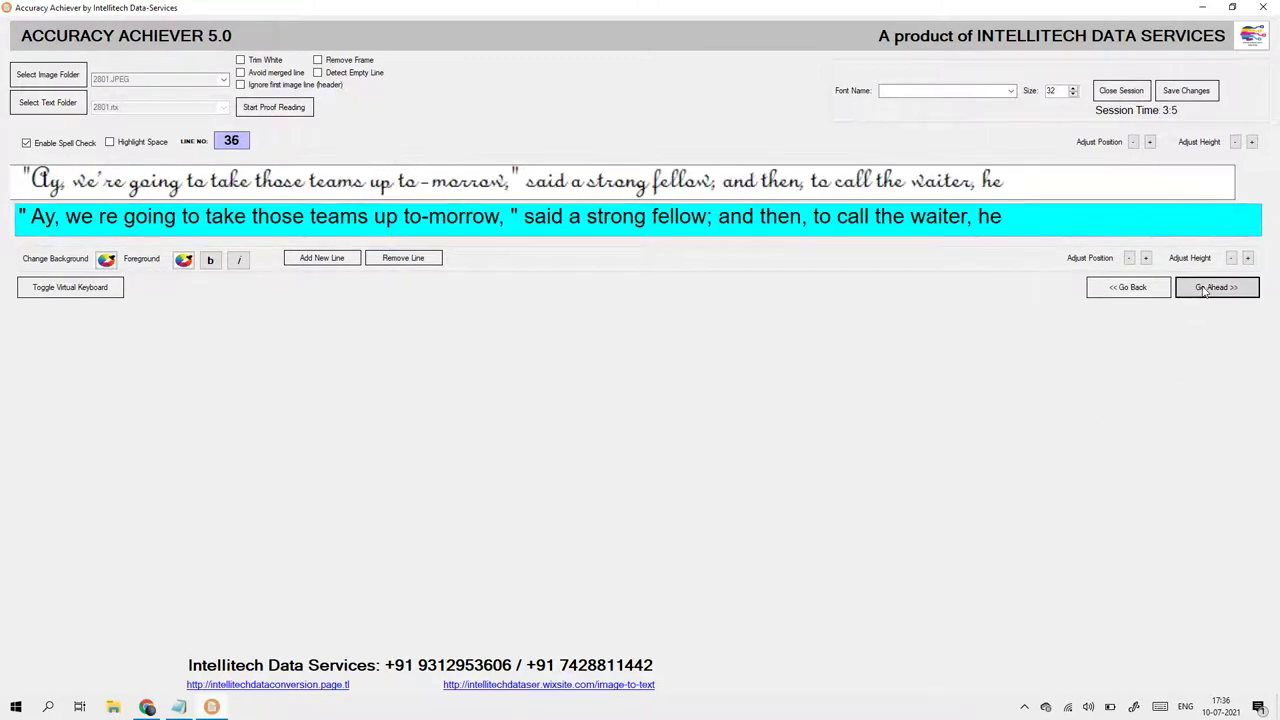
Step: Correct "we re" to "we're" on line 36 and remove the space between "to-morrow," and the closing quotation mark
{"action": "left_click", "coordinate": [92, 218]}
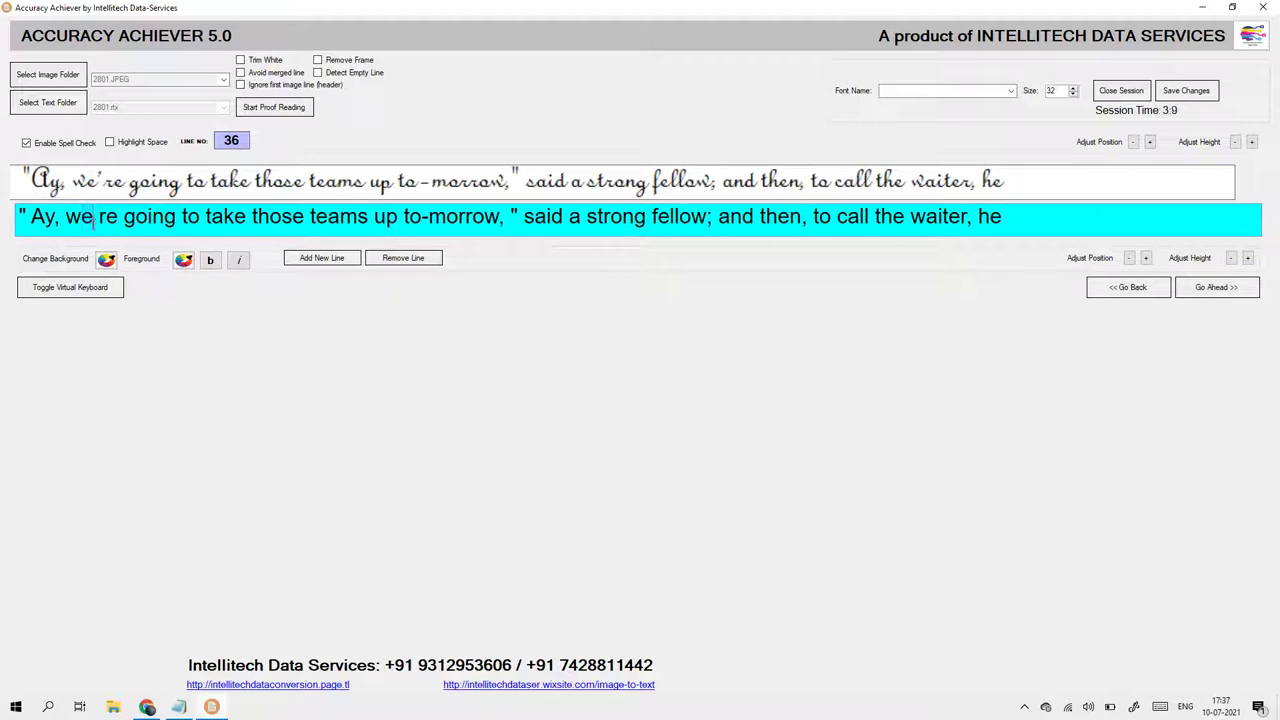
{"action": "type", "text": "'"}
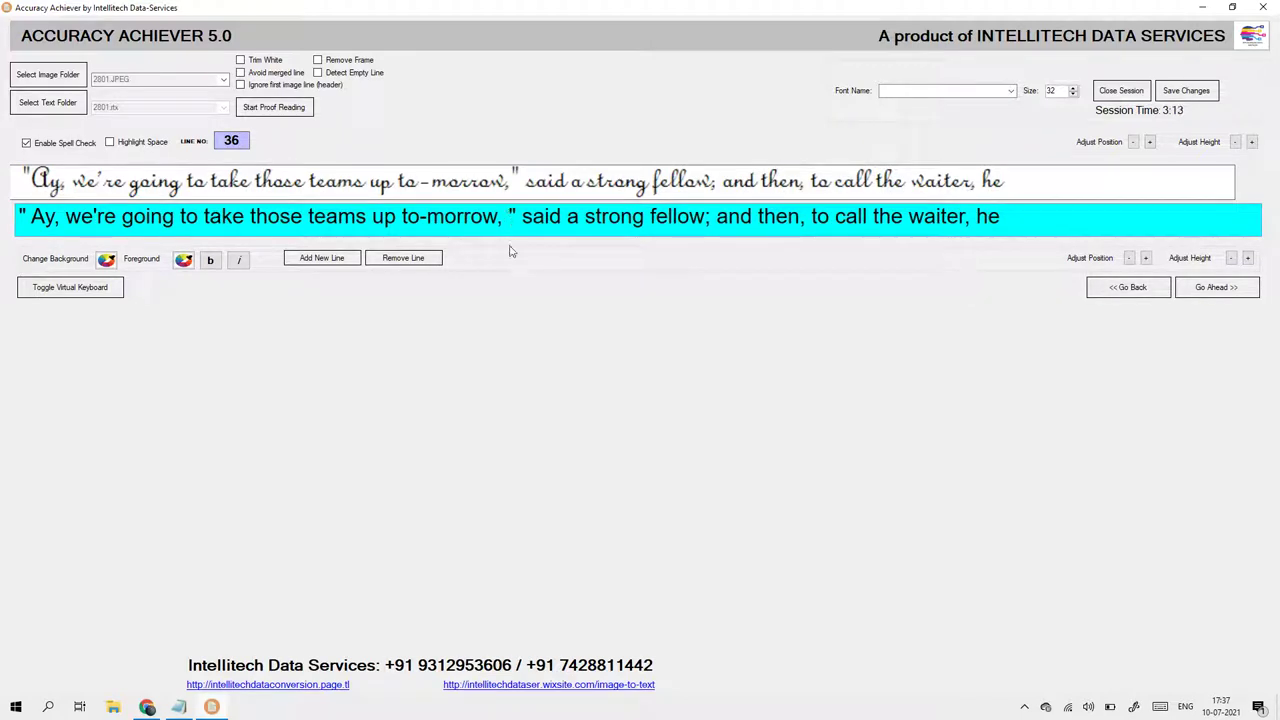
{"action": "key", "text": "BackSpace"}
Step: Save the text changes and advance past line 37 to line 38
{"action": "left_click", "coordinate": [1212, 93]}
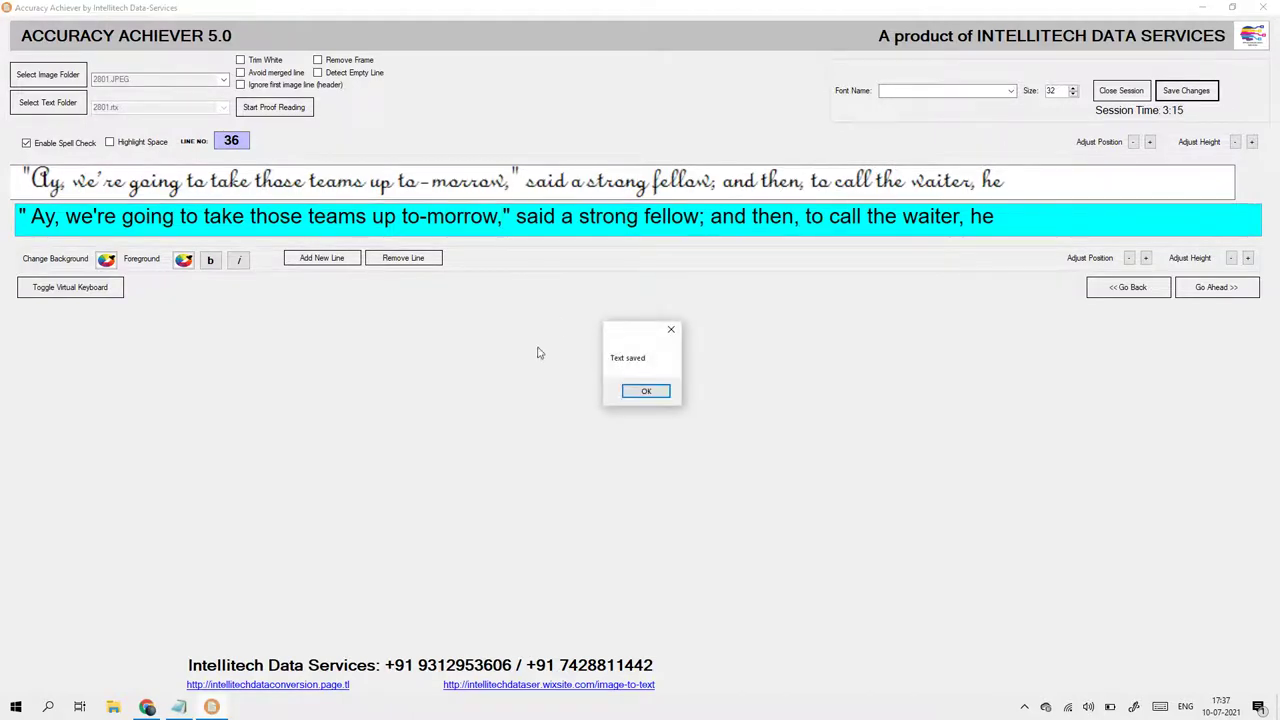
{"action": "left_click", "coordinate": [645, 391]}
{"action": "left_click", "coordinate": [1196, 292]}
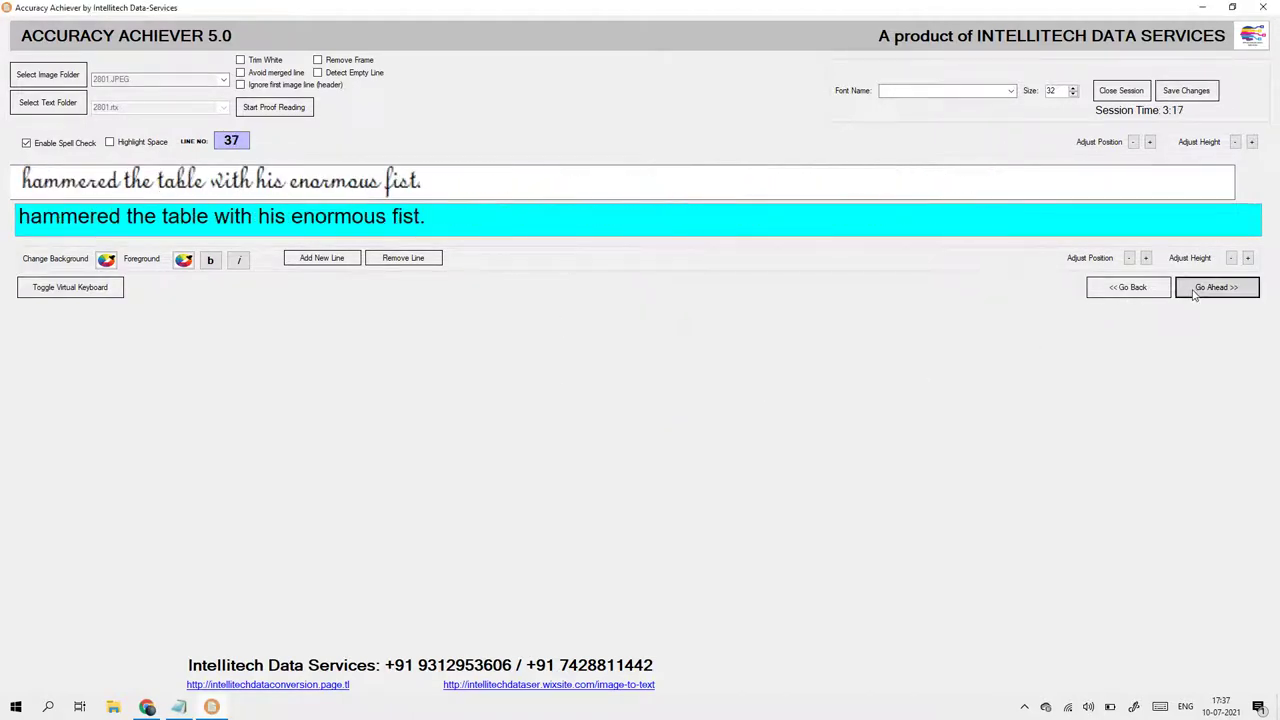
{"action": "left_click", "coordinate": [1197, 290]}
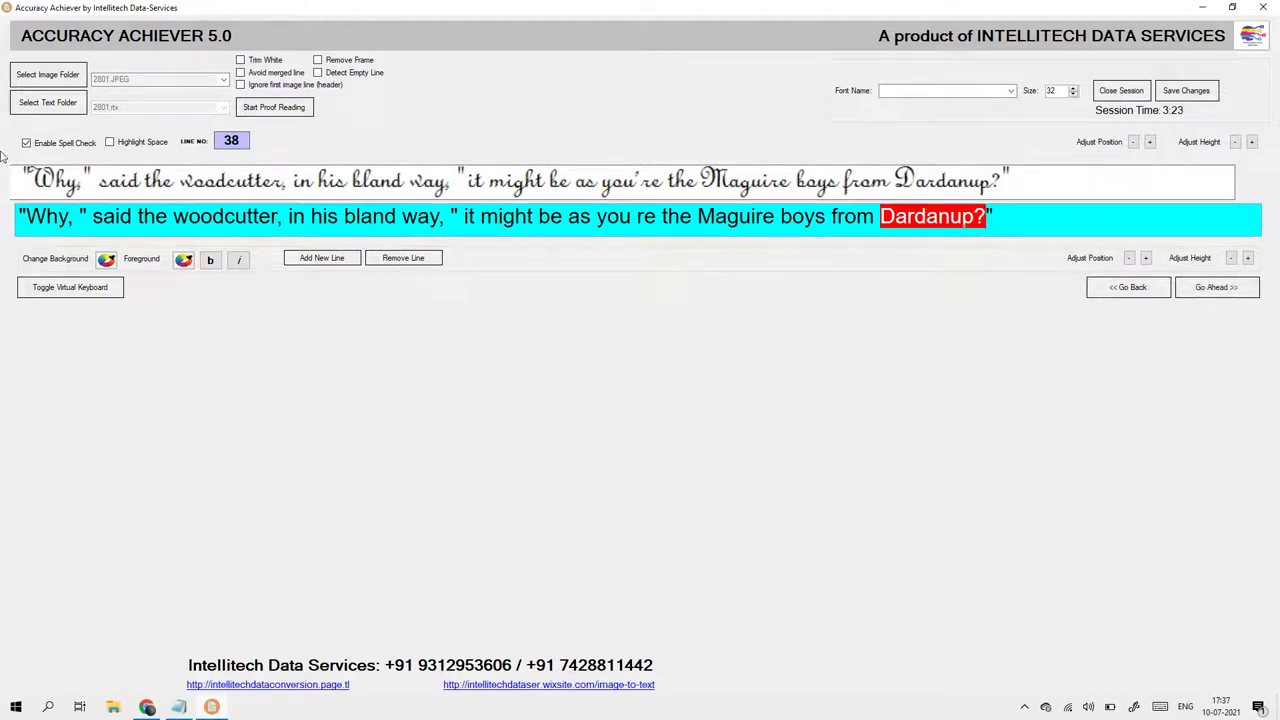
Step: Remove the space between "Why," and the closing quotation mark on line 38 and advance to line 39
{"action": "left_click", "coordinate": [79, 218]}
{"action": "key", "text": "BackSpace"}
{"action": "left_click", "coordinate": [1215, 289]}
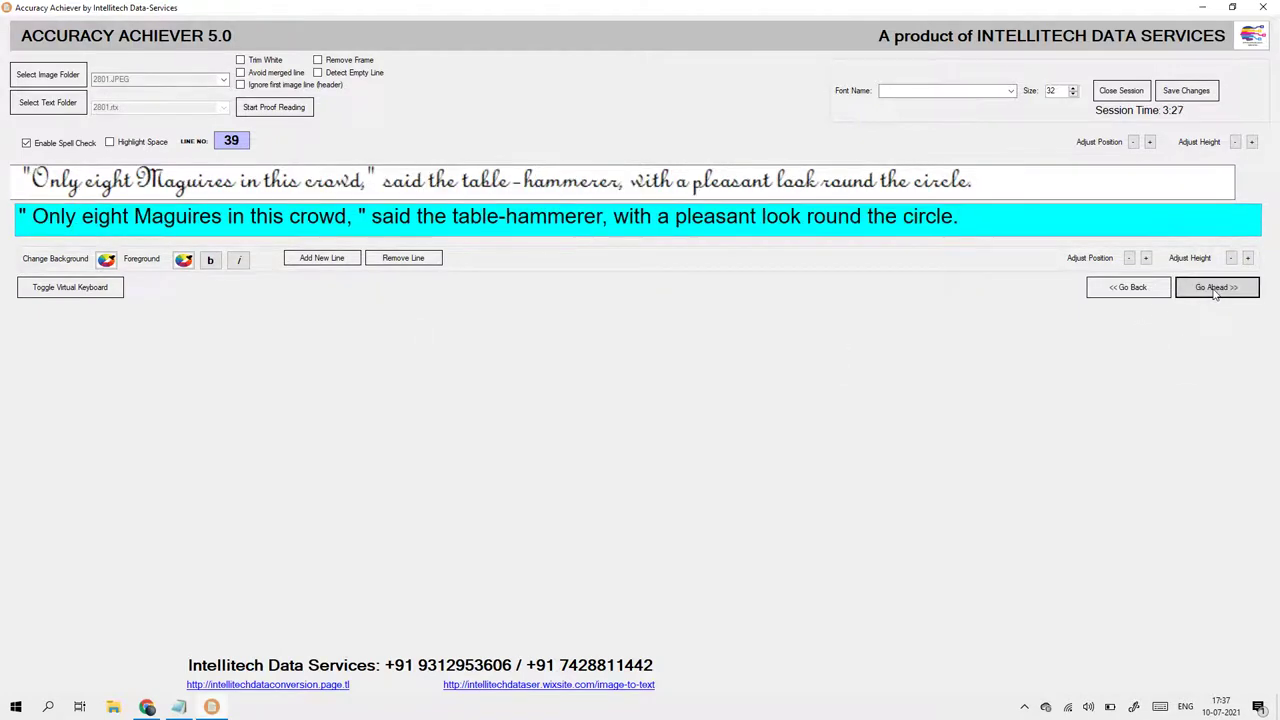
Step: Remove the space between "crowd," and the closing quotation mark on line 39 and advance to line 41
{"action": "left_click", "coordinate": [354, 224]}
{"action": "key", "text": "Delete"}
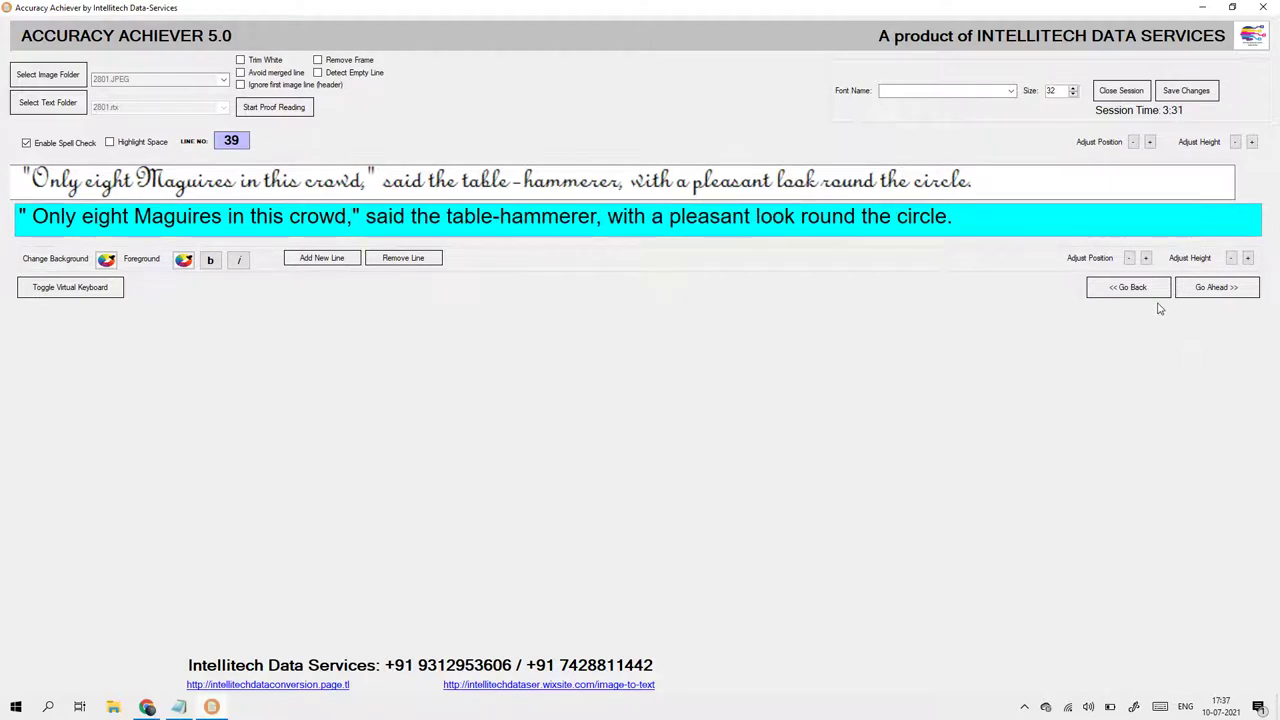
{"action": "left_click", "coordinate": [1196, 291]}
{"action": "left_click", "coordinate": [1196, 289]}
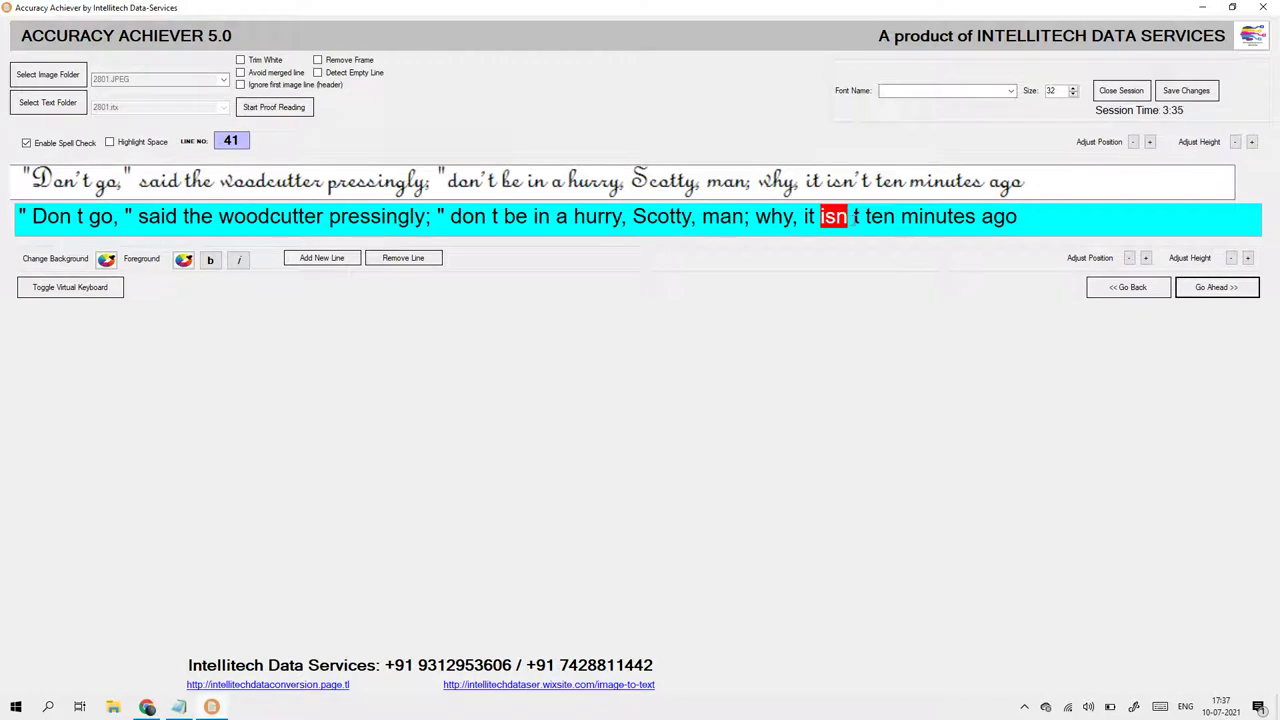
Step: Replace the stray spaces in "isn t" and "don t" on line 41 with apostrophes and advance to line 42
{"action": "left_click", "coordinate": [849, 216]}
{"action": "key", "text": "Delete"}
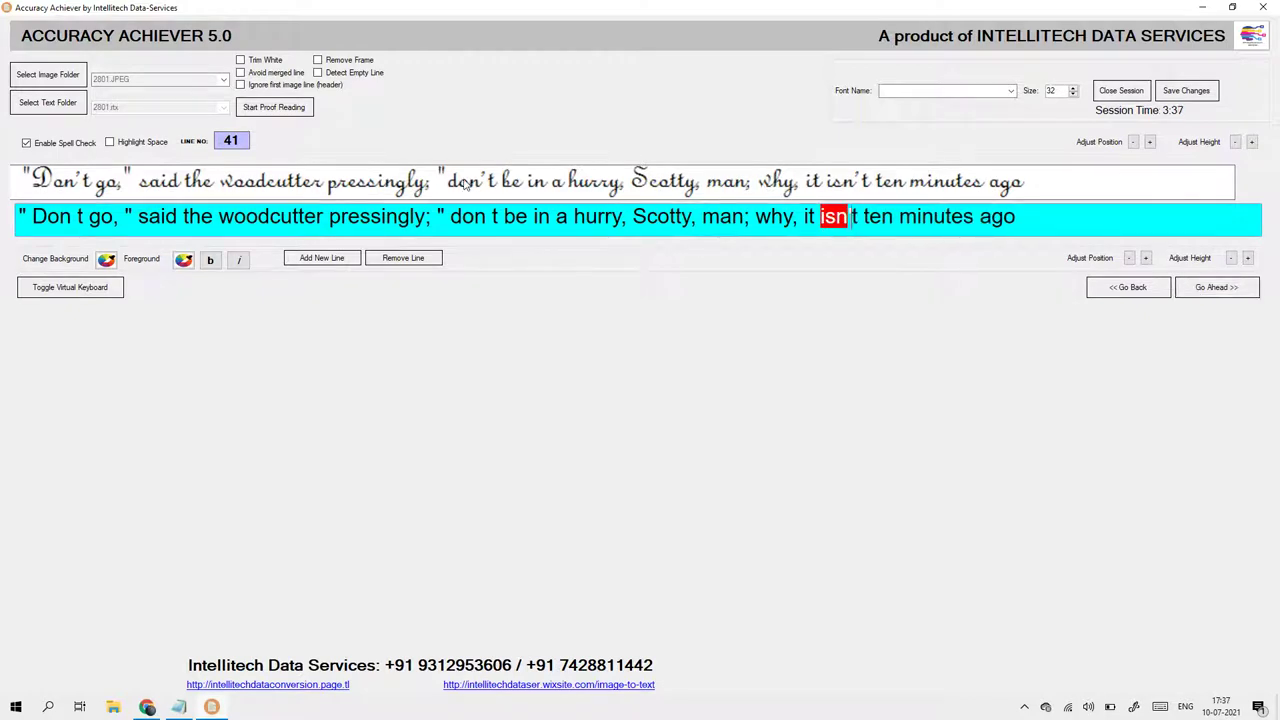
{"action": "type", "text": "'"}
{"action": "key", "text": "Delete"}
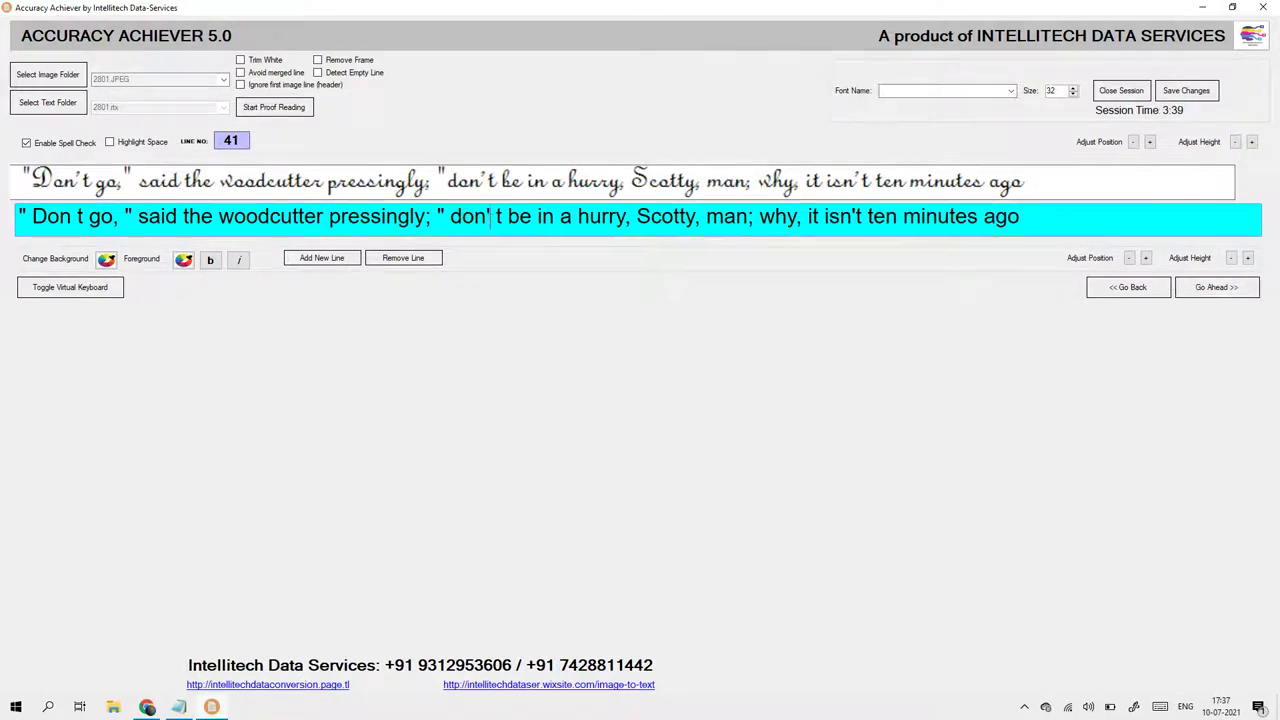
{"action": "type", "text": "'"}
{"action": "left_click", "coordinate": [1219, 288]}
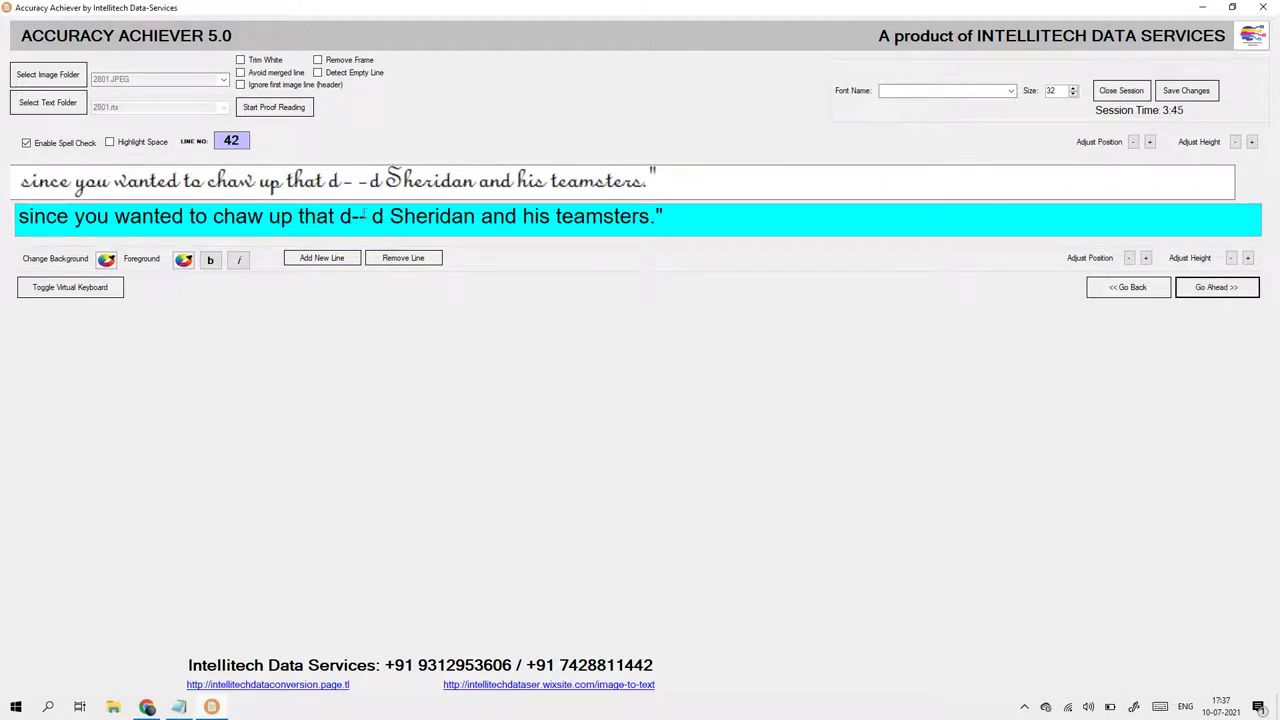
Step: Insert a space between the hyphens in "d--" on line 42, and correct line 43 to read woodcutter. "A man
{"action": "left_click", "coordinate": [364, 216]}
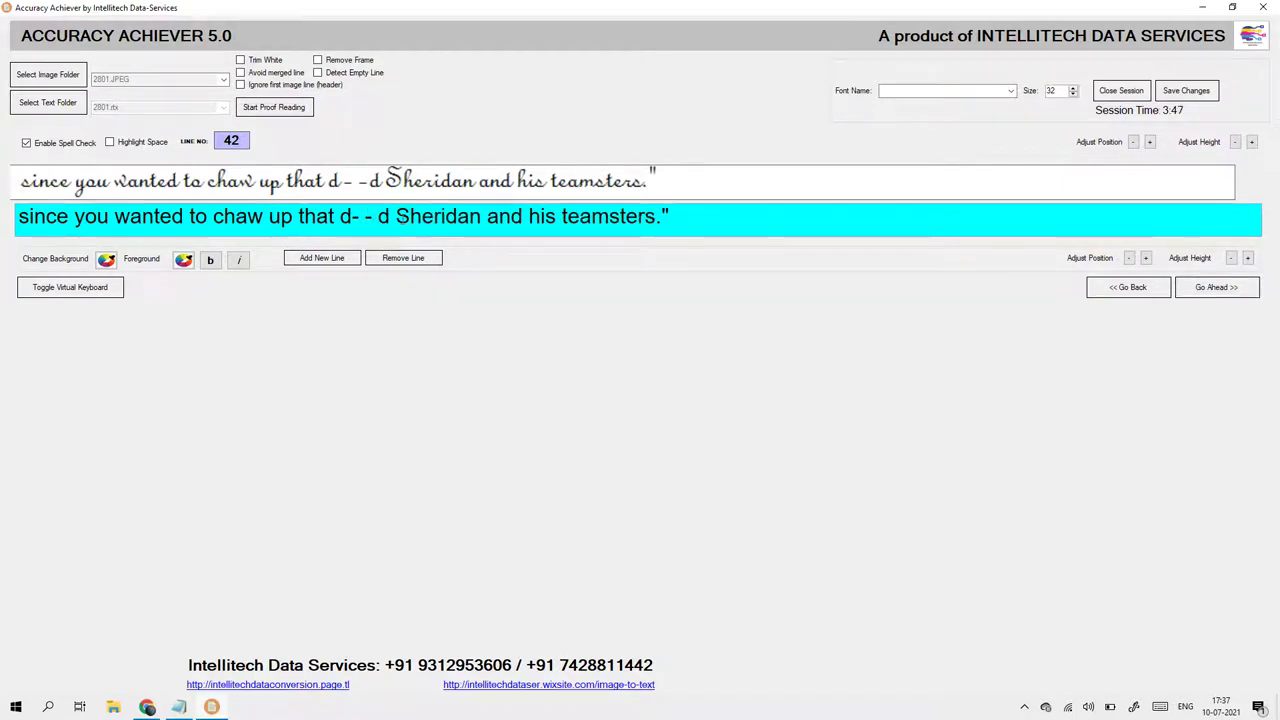
{"action": "left_click", "coordinate": [1219, 288]}
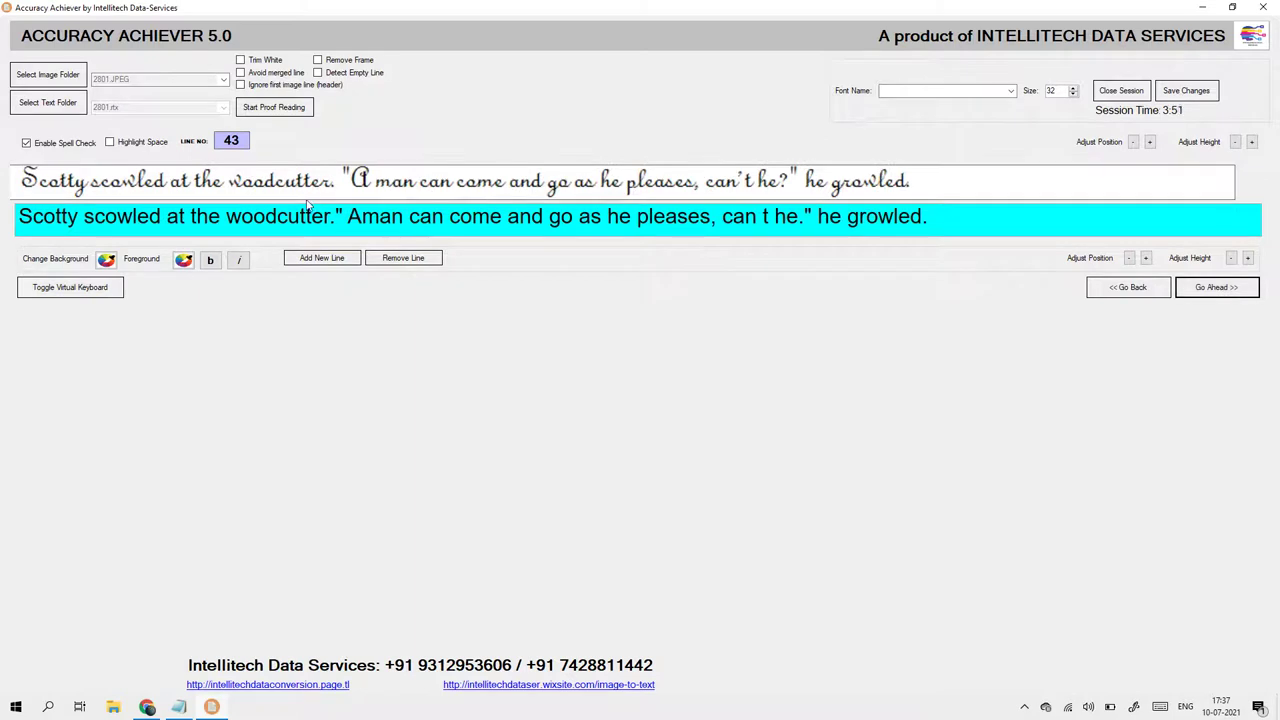
{"action": "left_click", "coordinate": [346, 217]}
{"action": "key", "text": "BackSpace"}
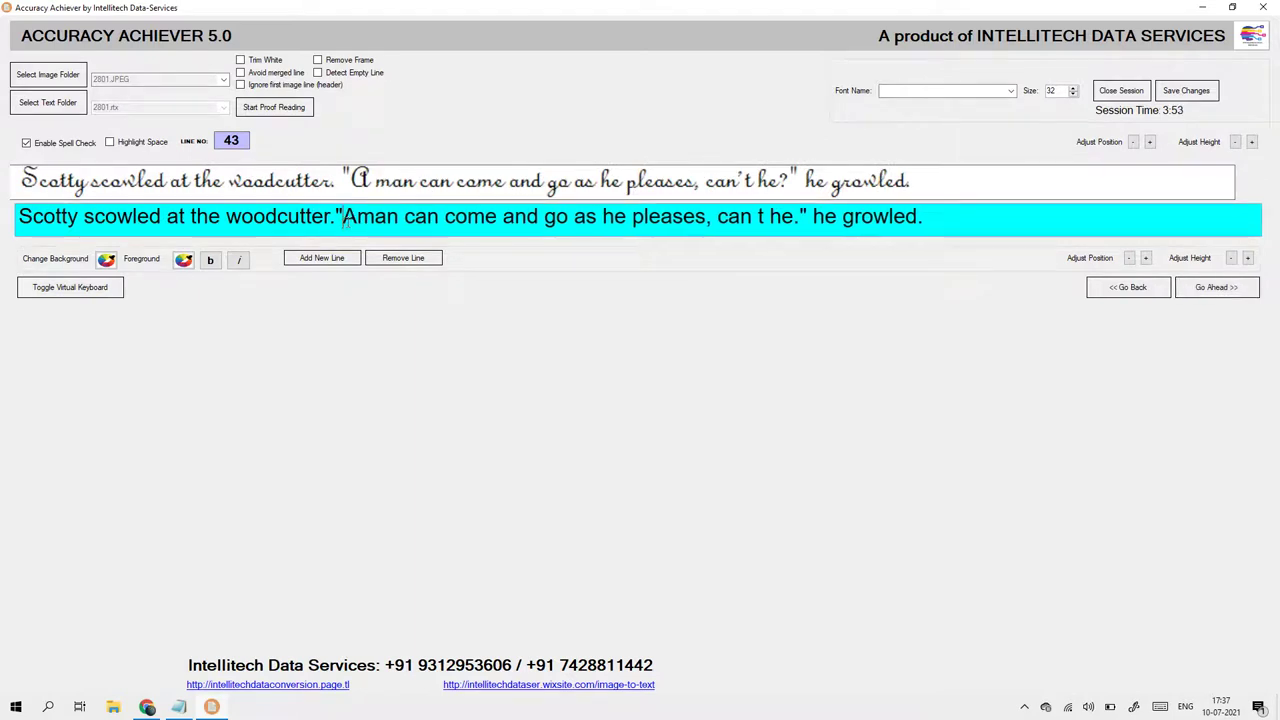
{"action": "left_click", "coordinate": [356, 218]}
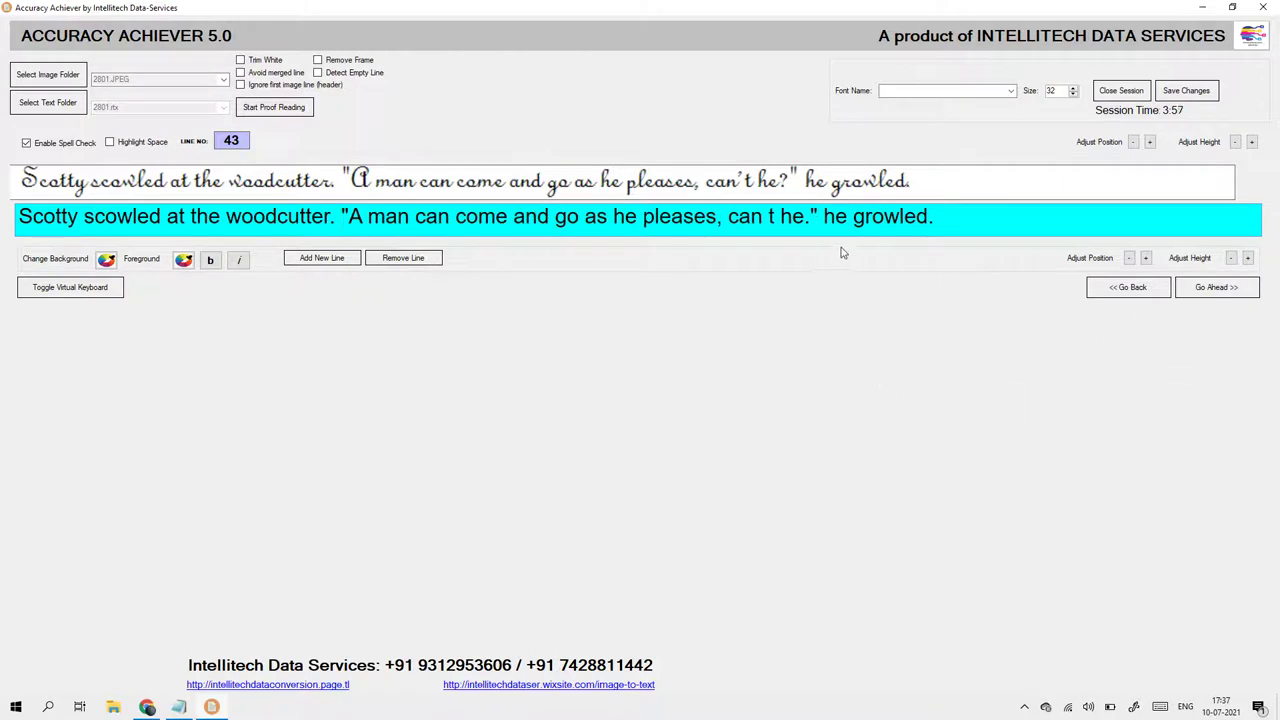
{"action": "left_click", "coordinate": [1208, 287]}
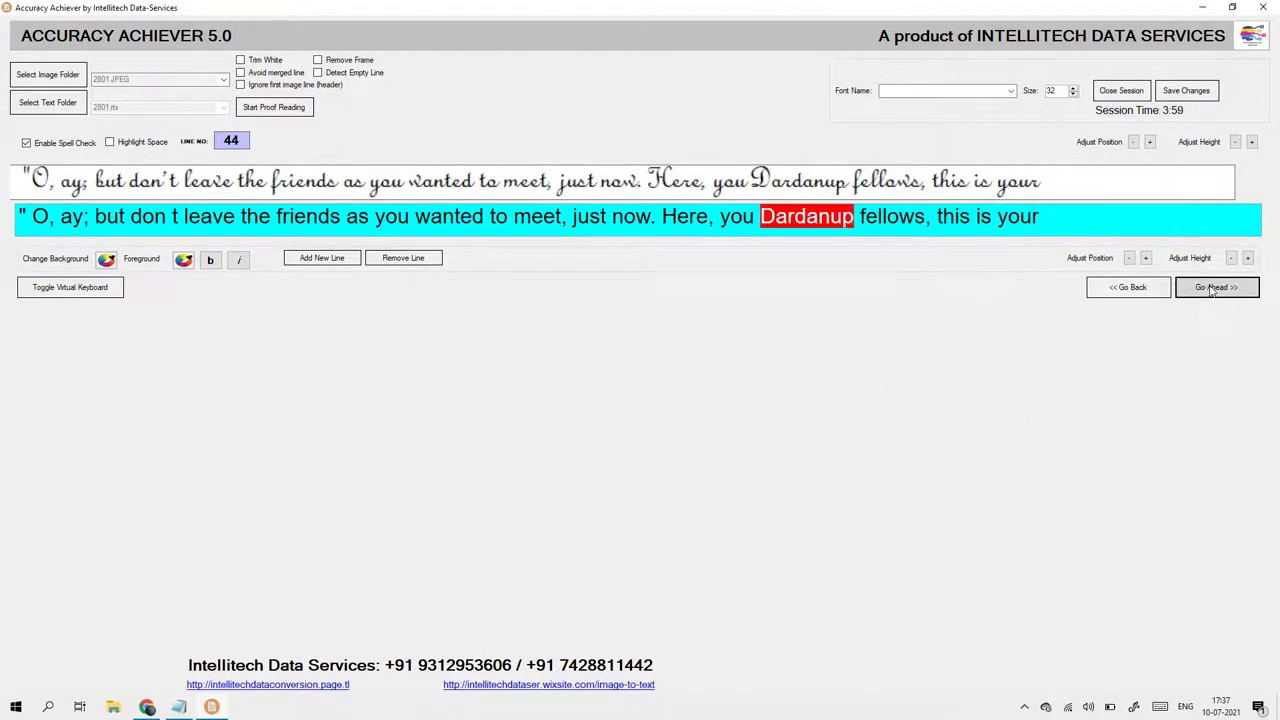
Step: Advance to line 45, add single quotation marks before and after "boss," and continue to line 46
{"action": "left_click", "coordinate": [1220, 287]}
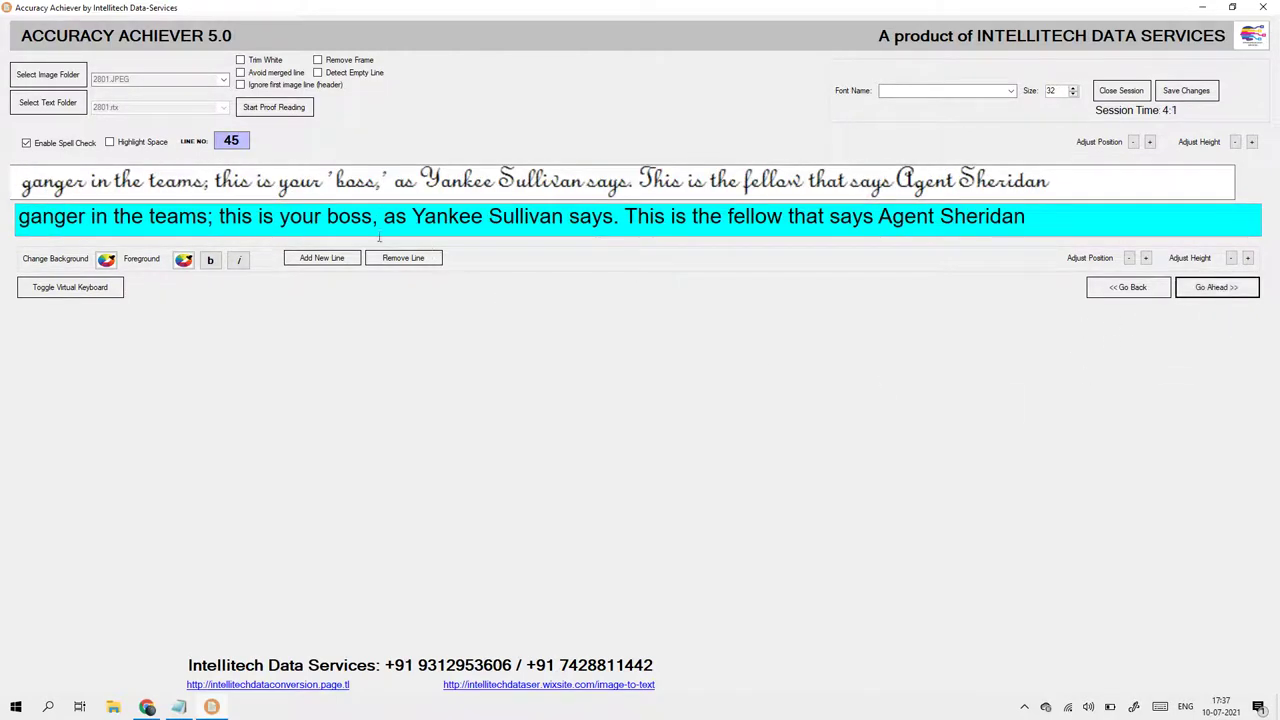
{"action": "left_click", "coordinate": [322, 217]}
{"action": "type", "text": "'"}
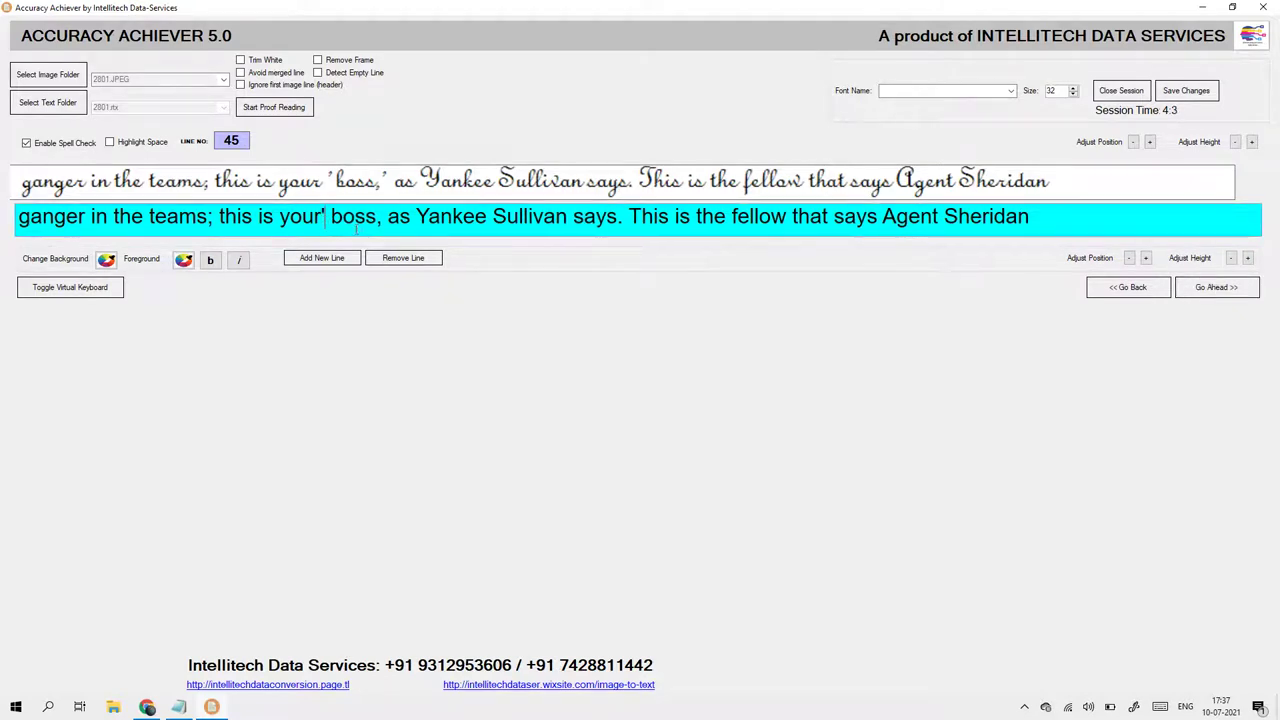
{"action": "type", "text": "'"}
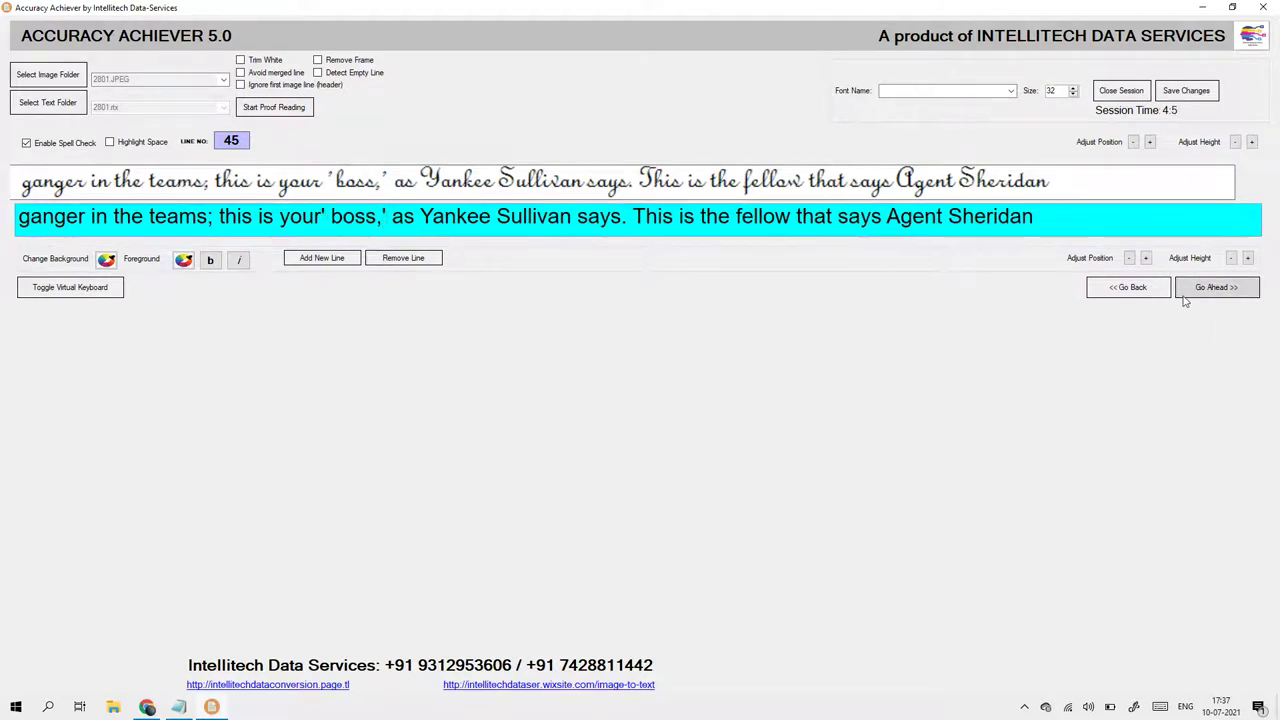
{"action": "left_click", "coordinate": [1197, 298]}
Step: Correct "darsn t" to "darsn't" on line 46 and advance to line 47
{"action": "left_click", "coordinate": [72, 217]}
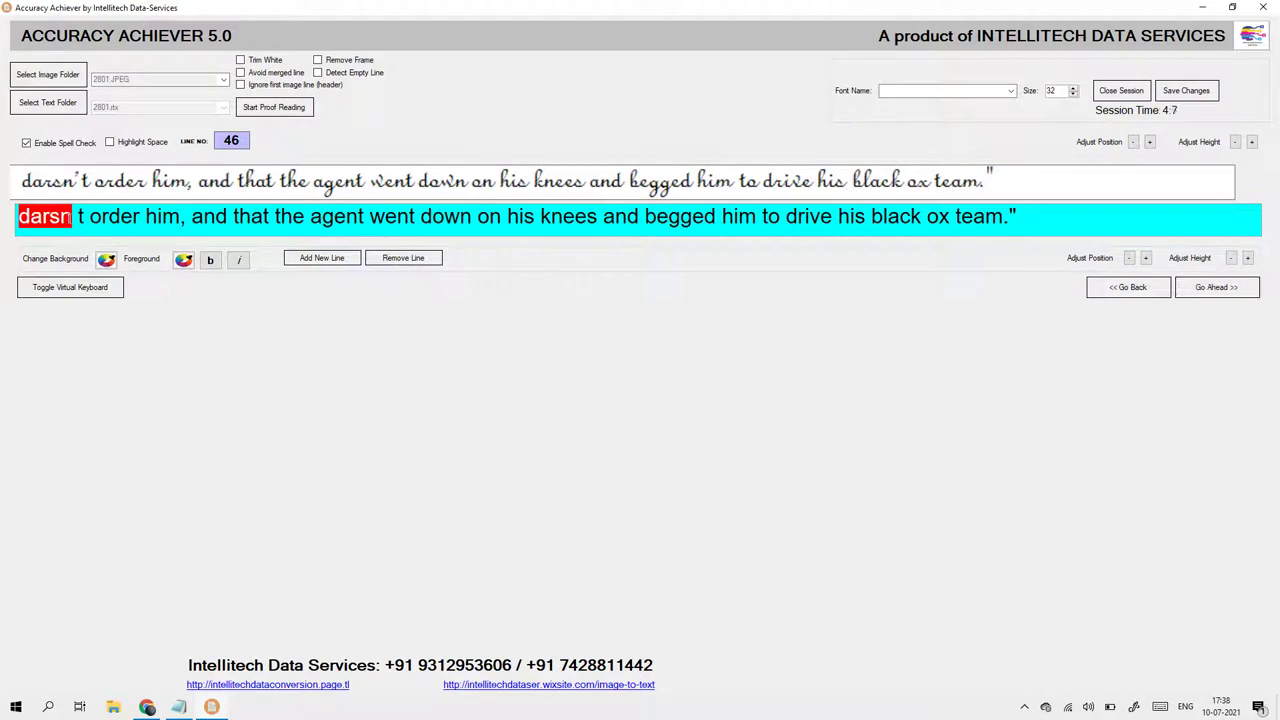
{"action": "key", "text": "Delete"}
{"action": "type", "text": "'"}
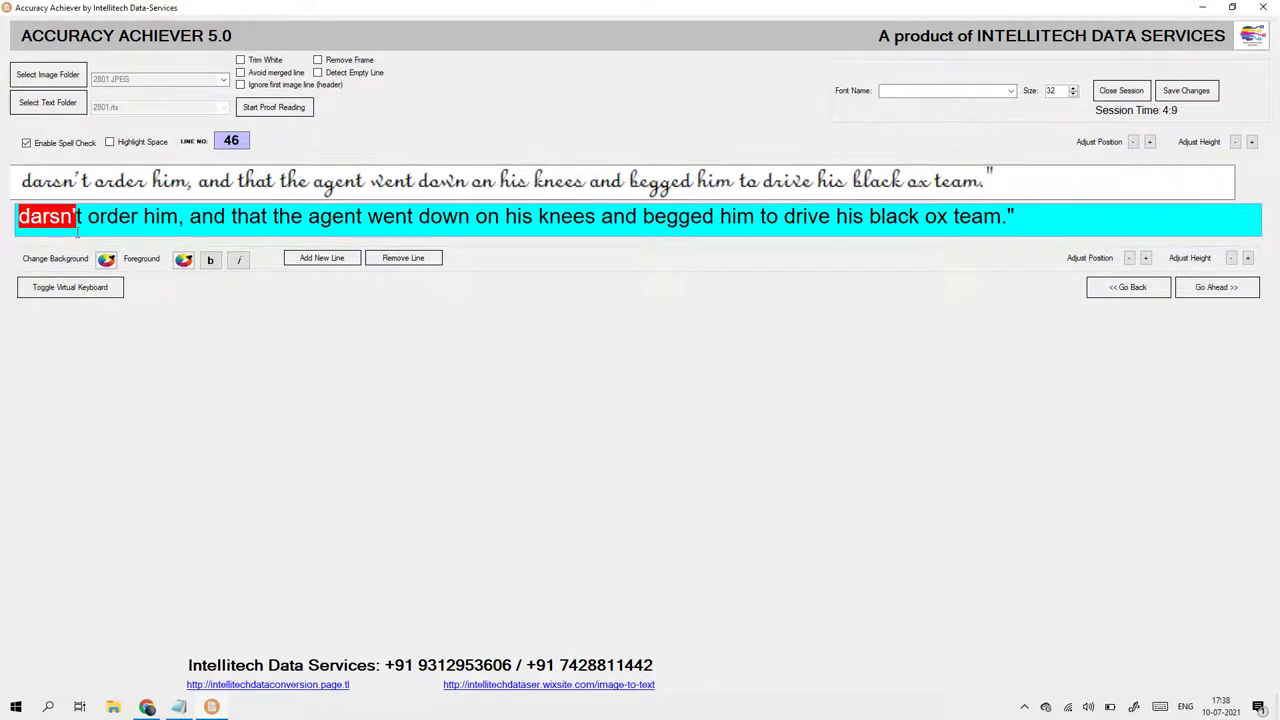
{"action": "left_click", "coordinate": [1199, 290]}
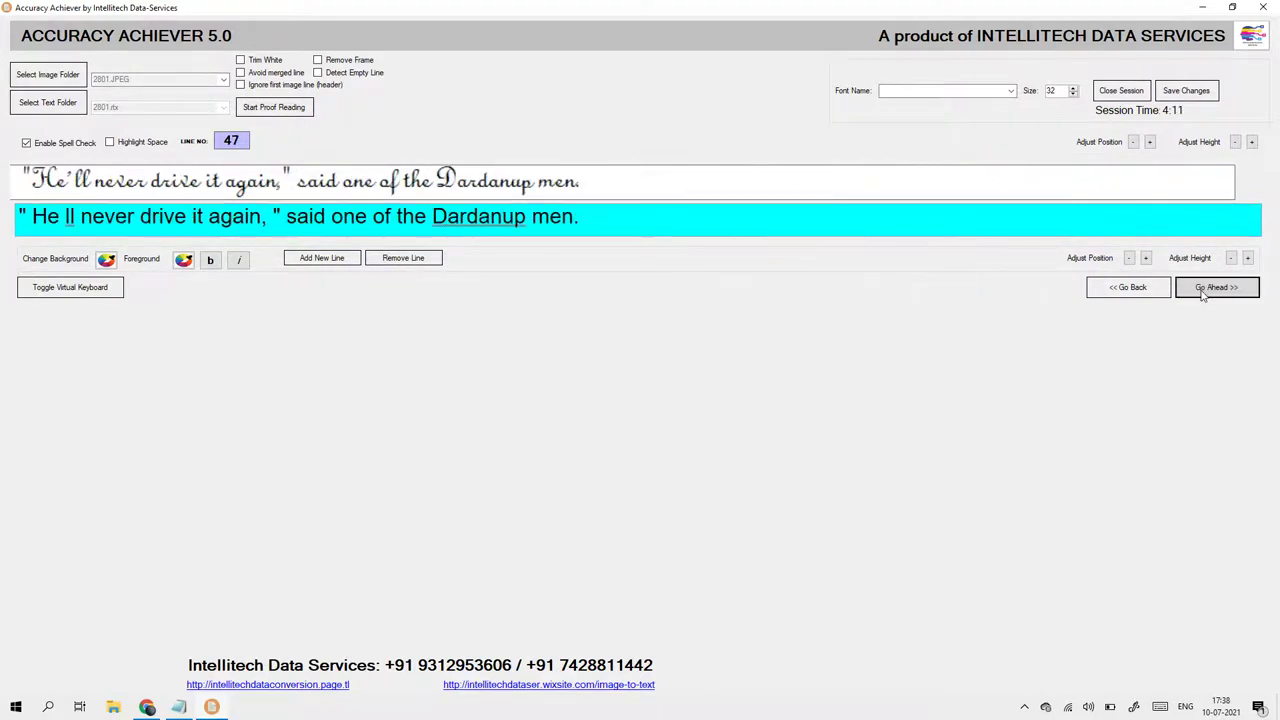
Step: Correct "He ll" to "He'll" on line 47 and advance to line 48
{"action": "left_click", "coordinate": [1124, 290]}
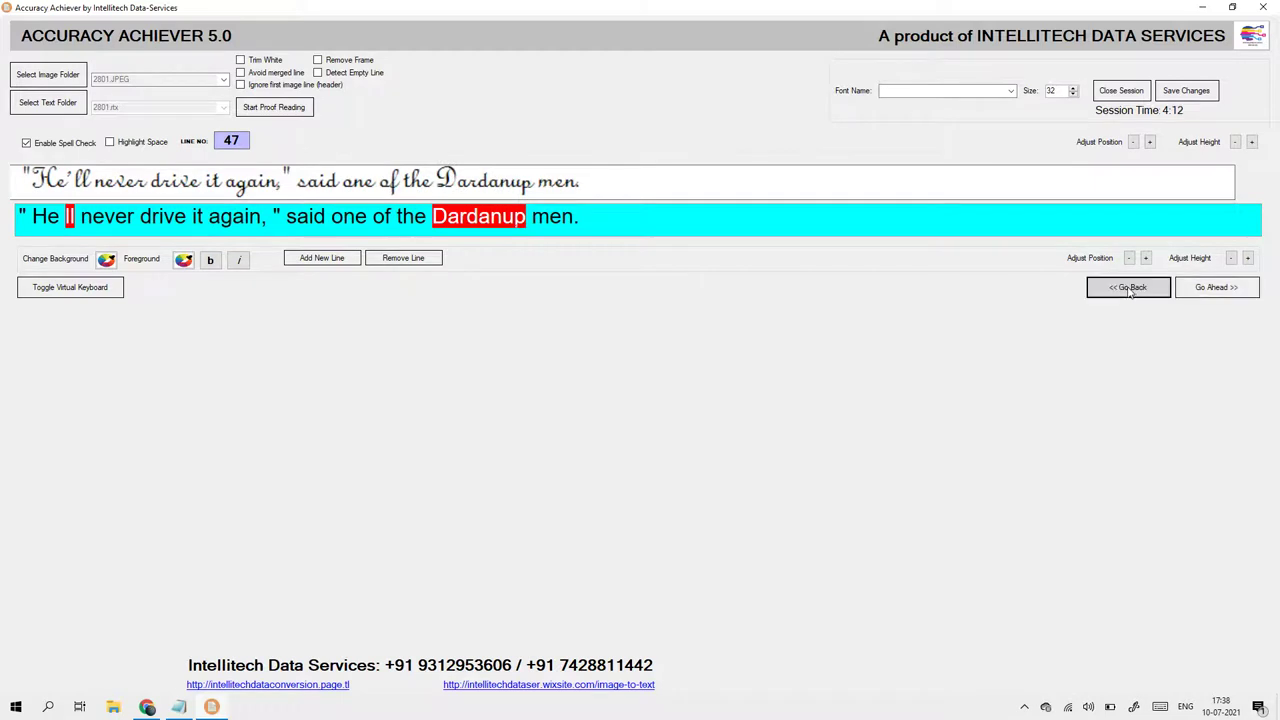
{"action": "left_click", "coordinate": [1250, 289]}
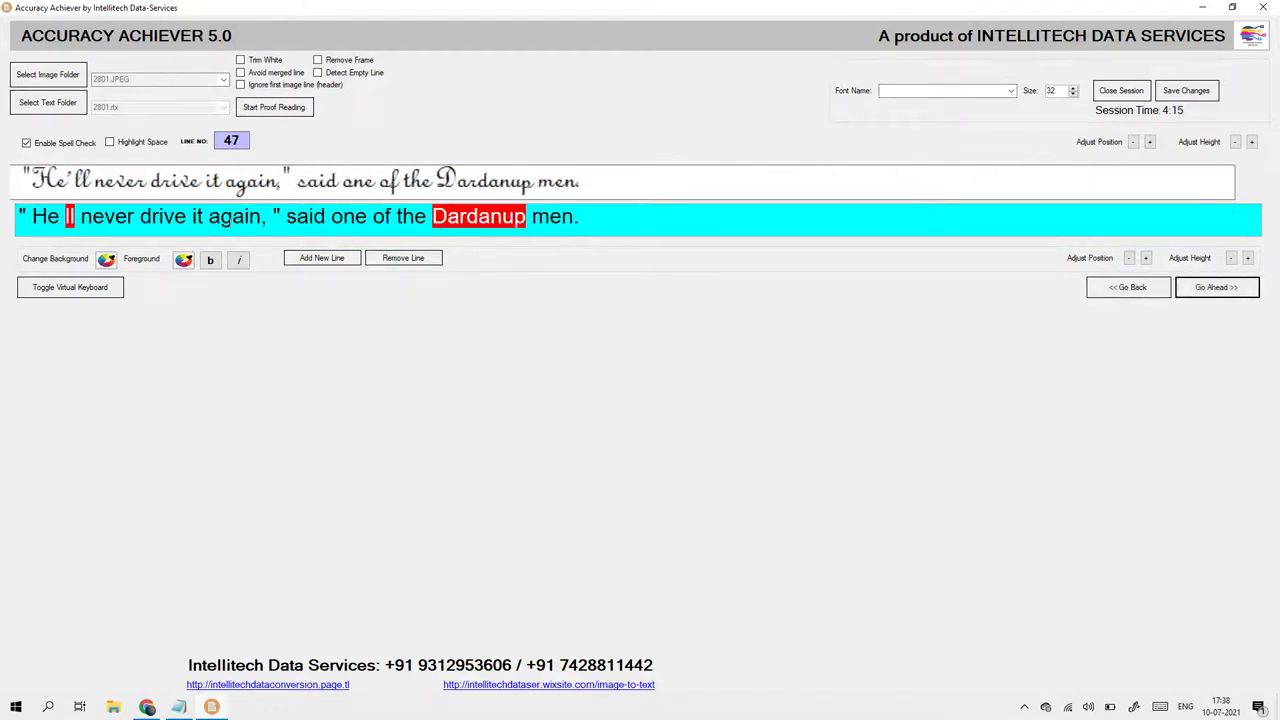
{"action": "left_click", "coordinate": [60, 216]}
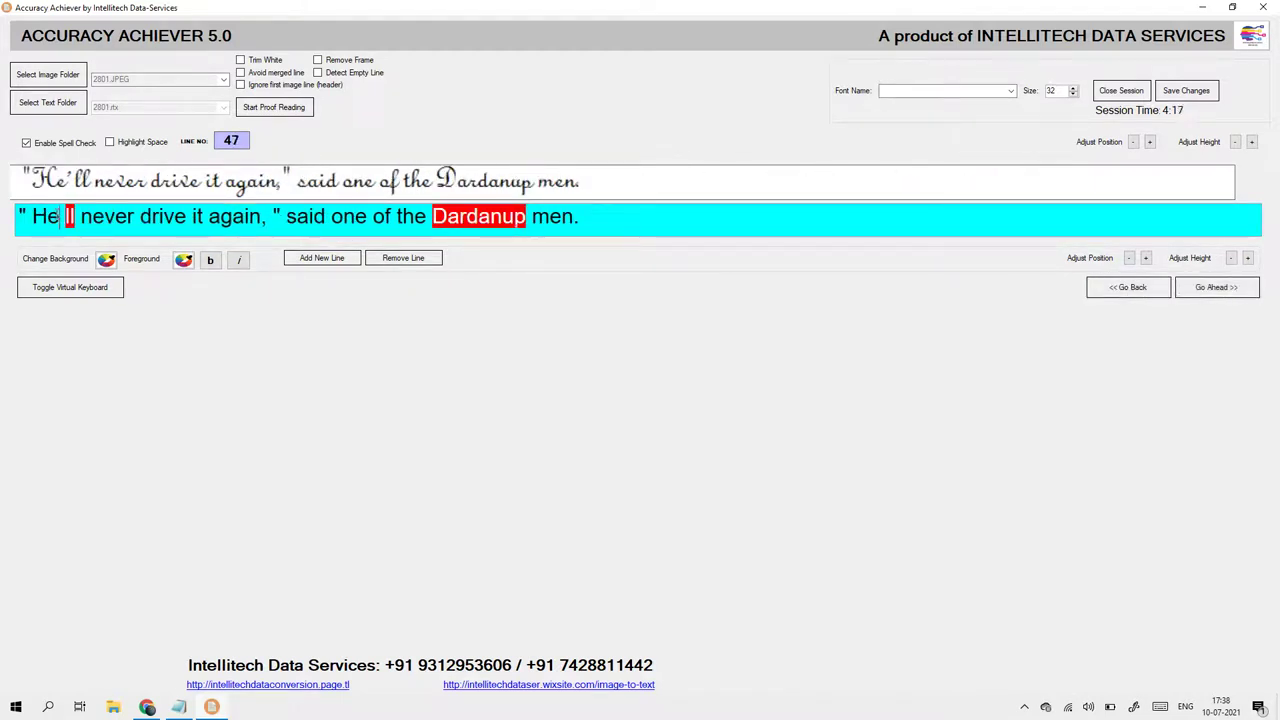
{"action": "key", "text": "Delete"}
{"action": "type", "text": "'"}
{"action": "left_click", "coordinate": [1213, 288]}
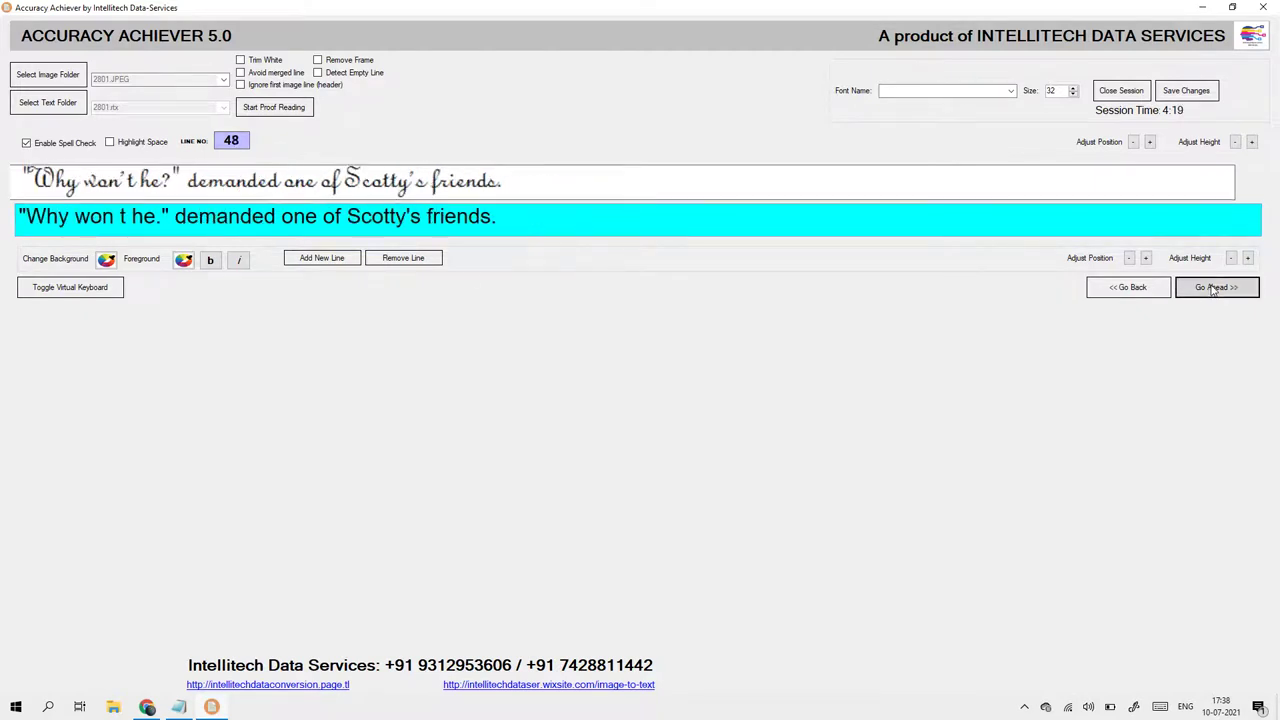
Step: Correct "won t" to "won't" on line 48 and advance to the next line
{"action": "left_click", "coordinate": [119, 216]}
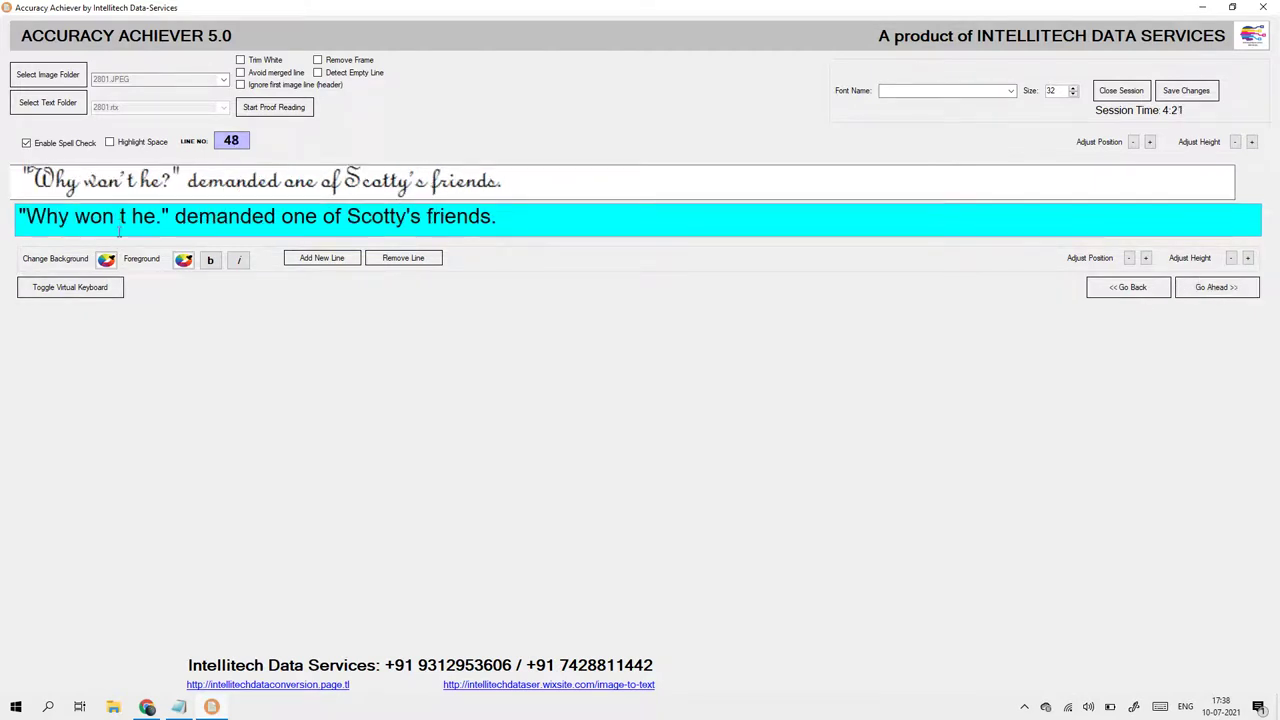
{"action": "key", "text": "Delete"}
{"action": "type", "text": "'"}
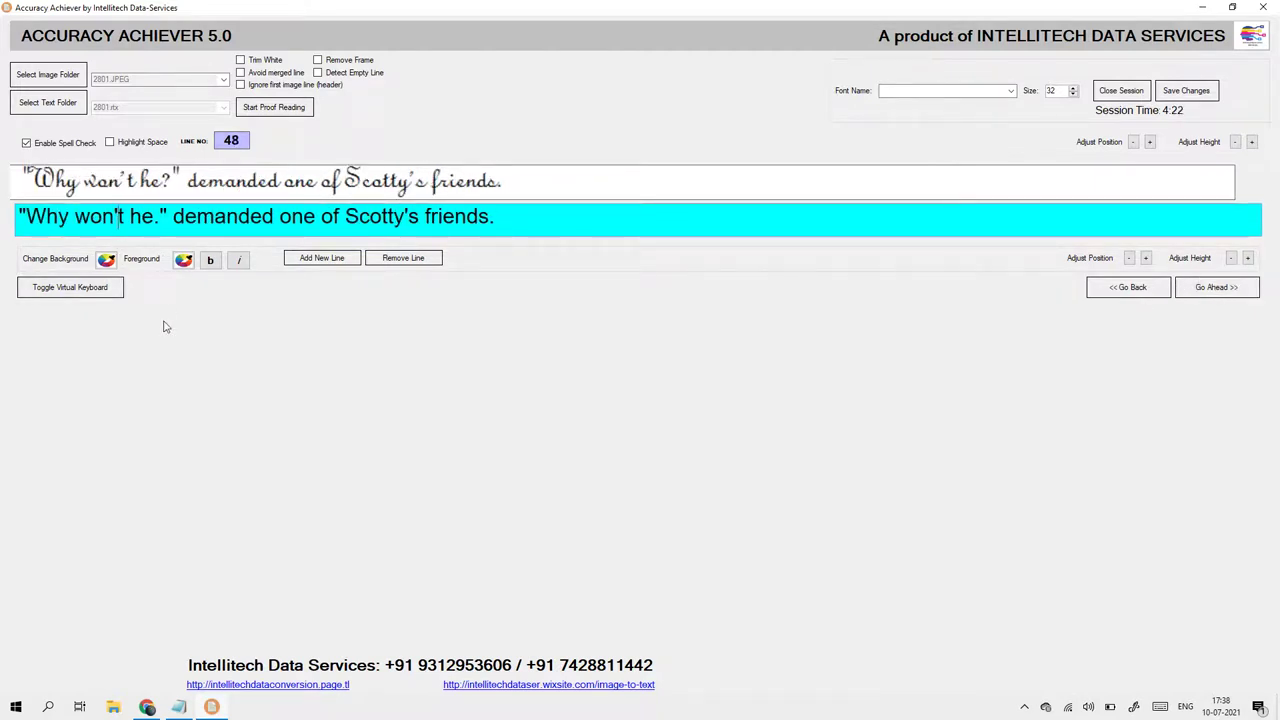
{"action": "left_click", "coordinate": [1233, 292]}
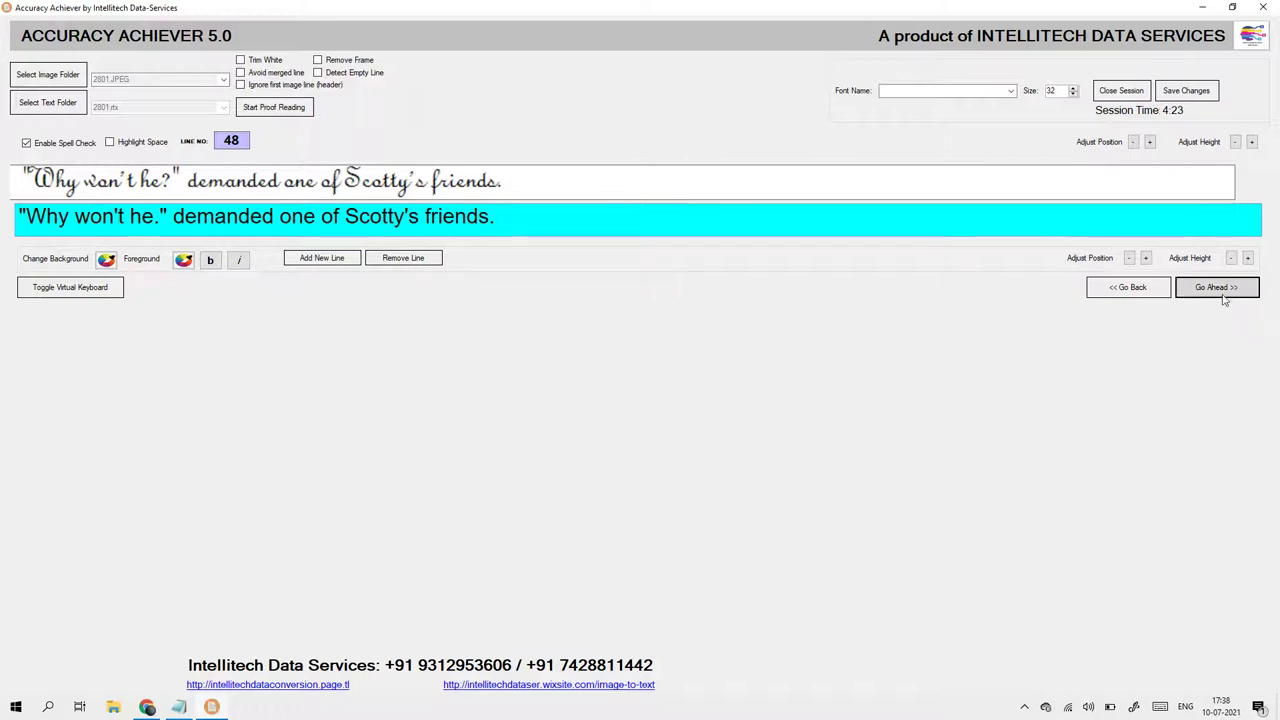
Step: Correct "I m" to "I'm" on line 49 and remove the space before the closing quotation mark after "team,"
{"action": "left_click", "coordinate": [130, 219]}
{"action": "key", "text": "Delete"}
{"action": "type", "text": "'"}
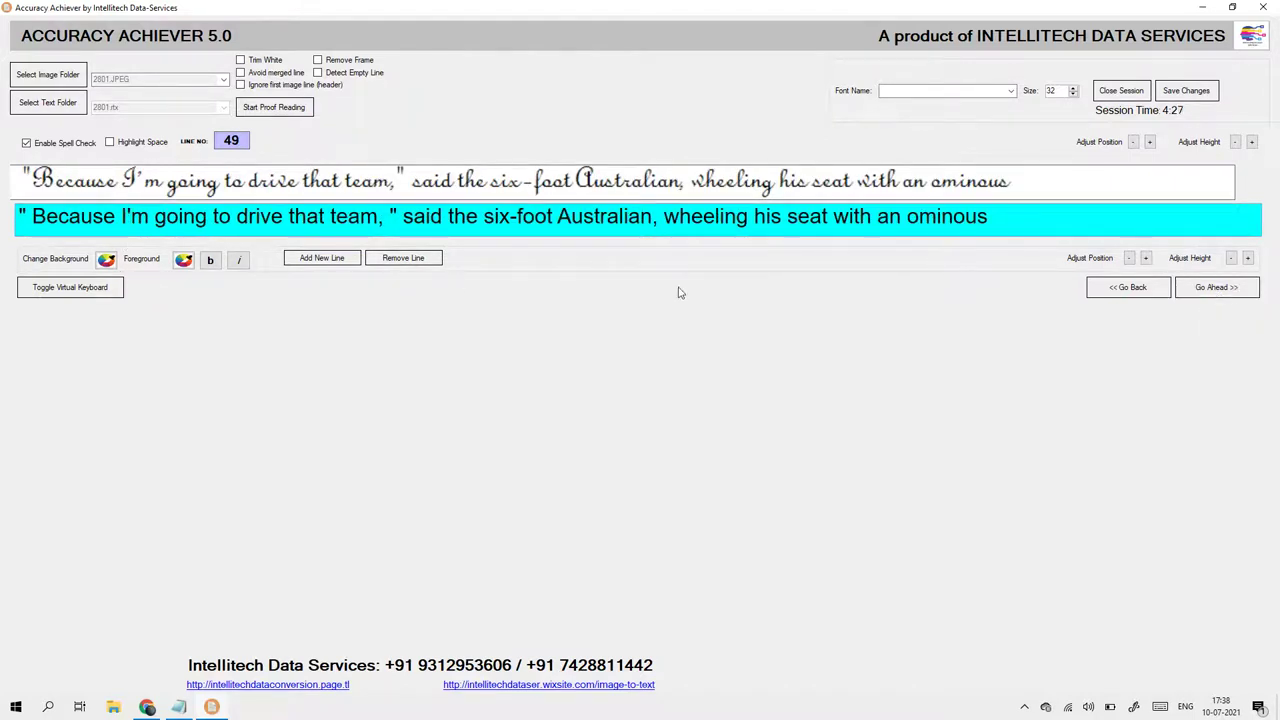
{"action": "left_click", "coordinate": [390, 218]}
{"action": "key", "text": "BackSpace"}
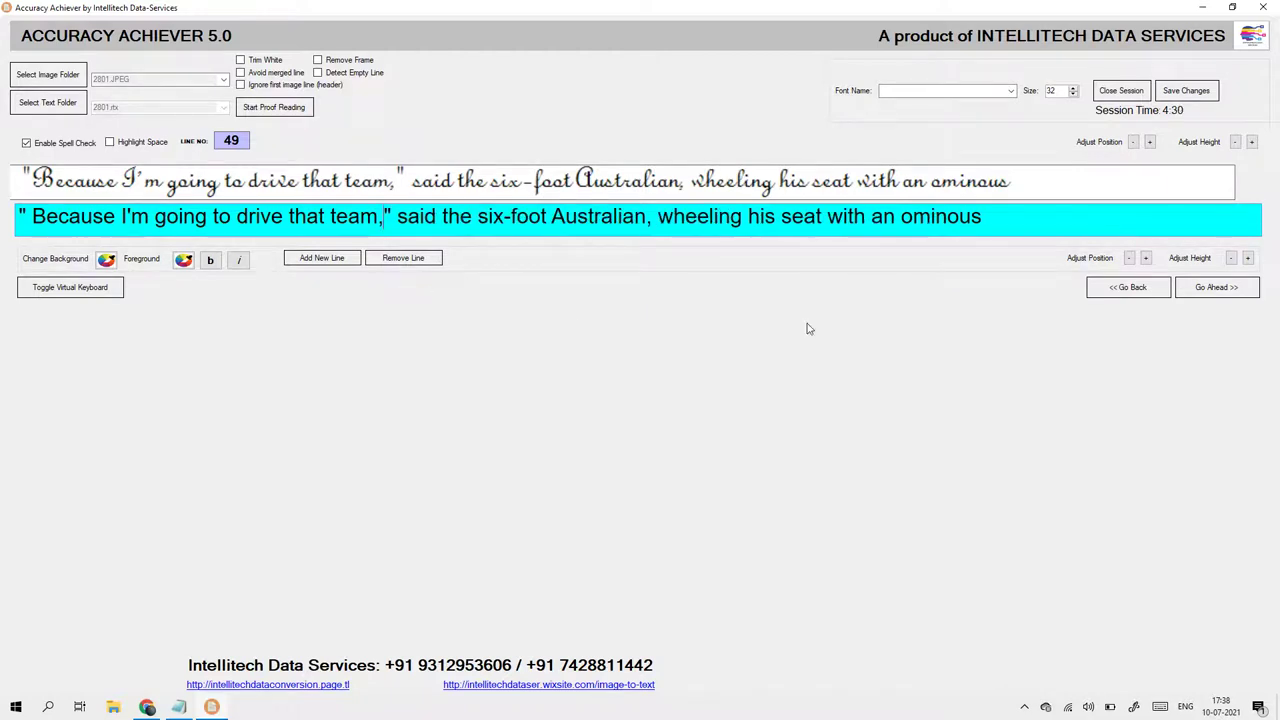
Step: Go to line 51 and remove the spaces before the closing quotation mark after "ha!" and before "but"
{"action": "left_click", "coordinate": [1194, 289]}
{"action": "double_click", "coordinate": [1194, 290]}
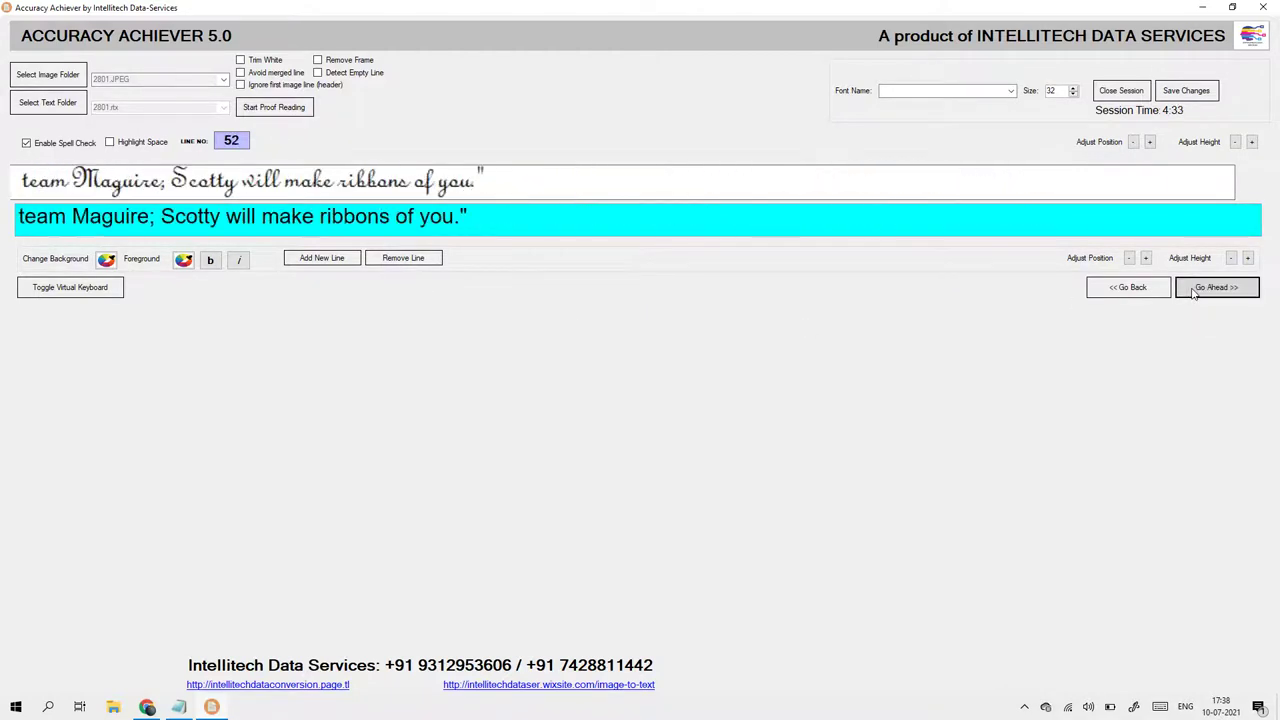
{"action": "left_click", "coordinate": [1148, 289]}
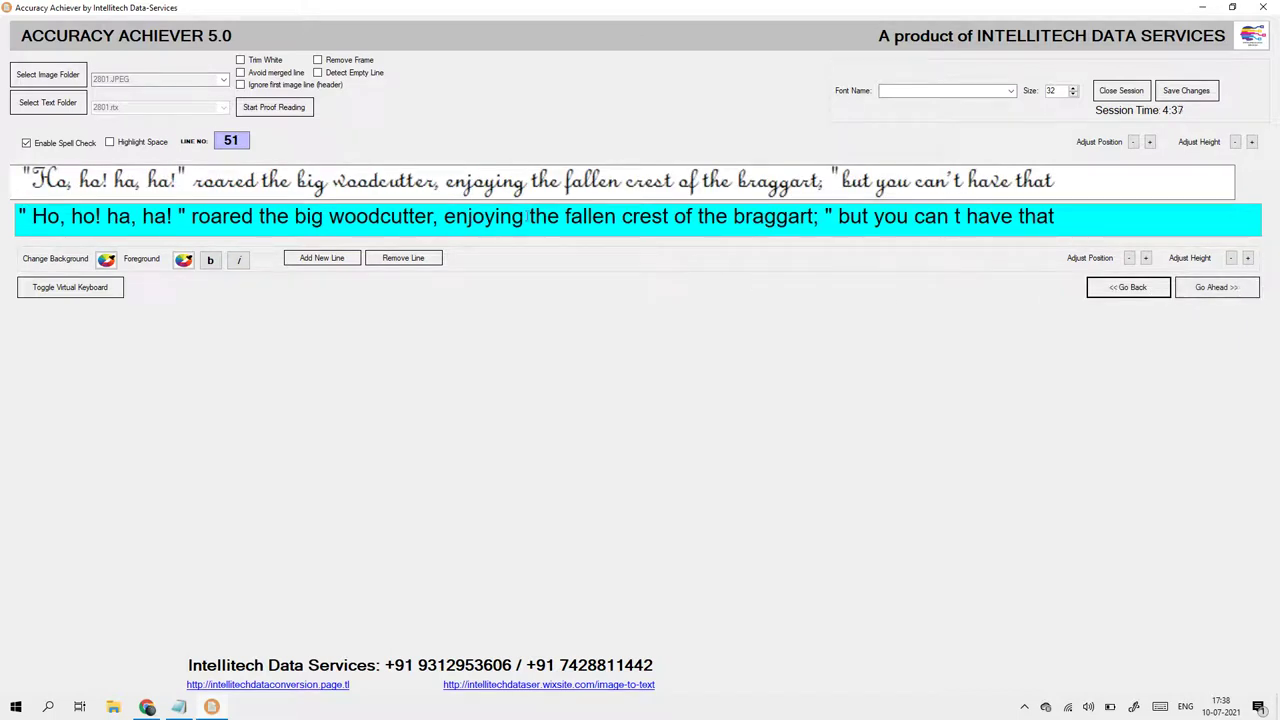
{"action": "left_click", "coordinate": [174, 216]}
{"action": "key", "text": "Delete"}
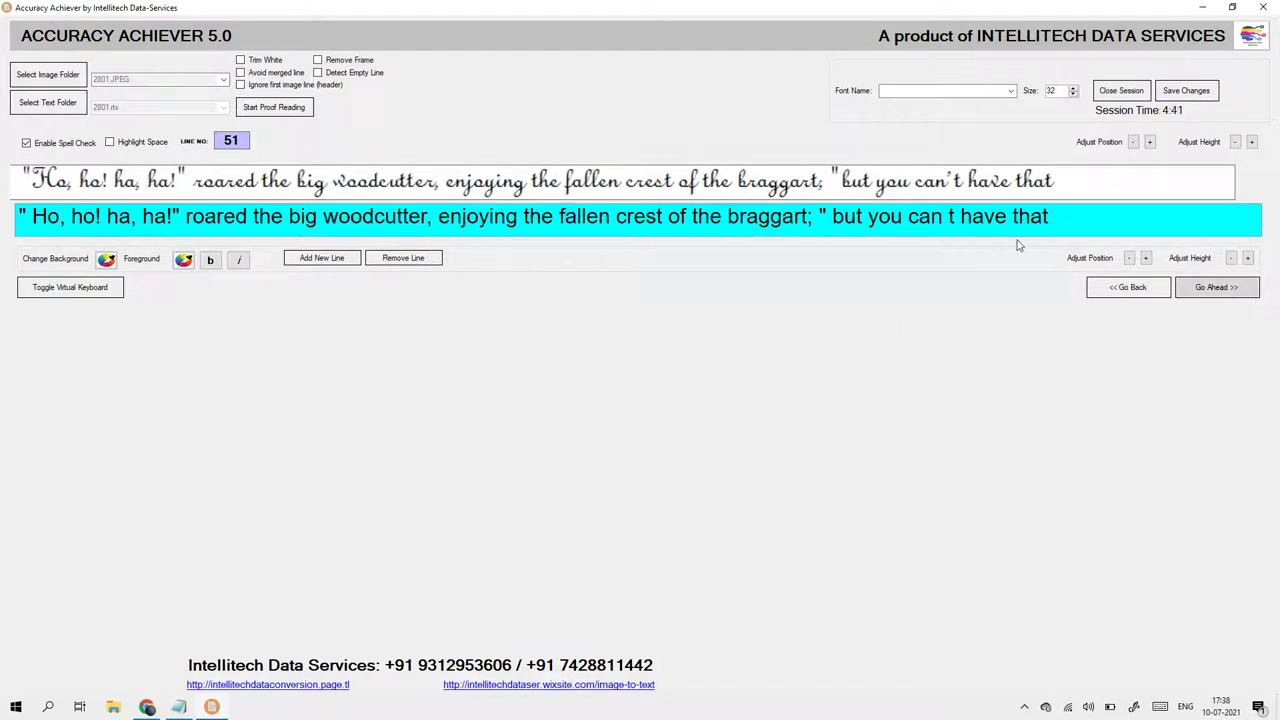
{"action": "left_click", "coordinate": [829, 216]}
{"action": "key", "text": "Delete"}
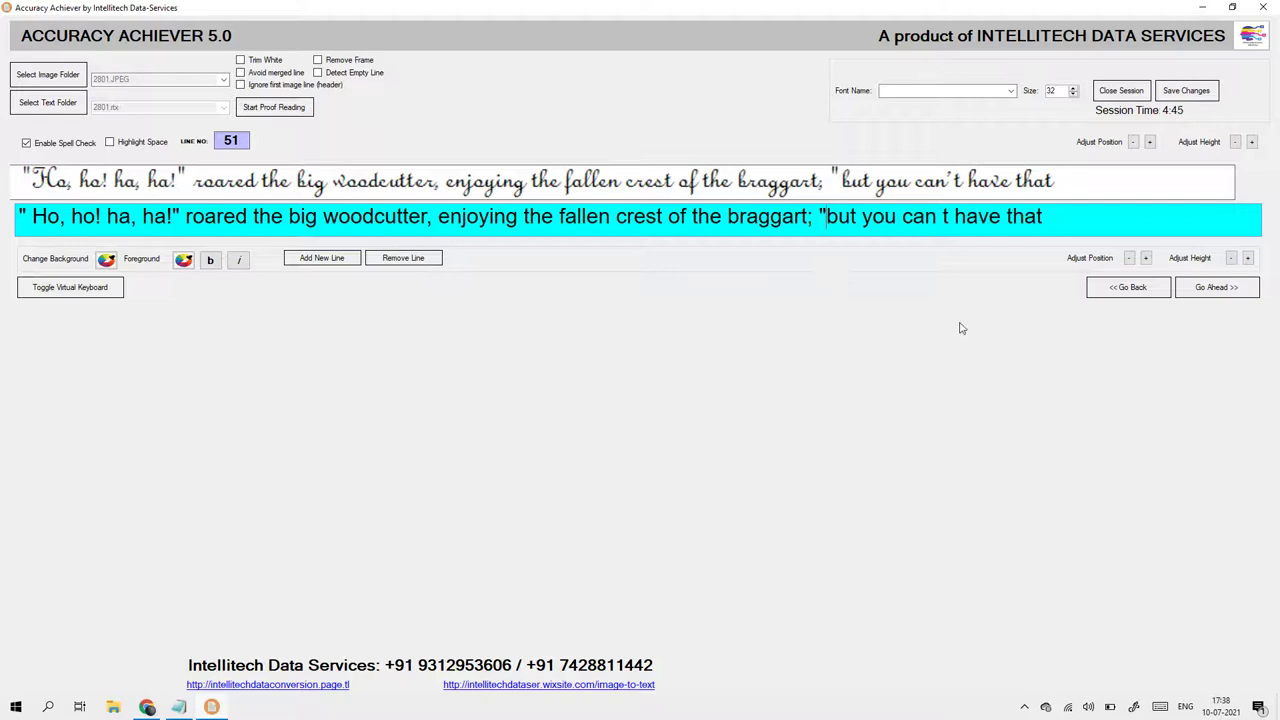
Step: Advance to line 56 and enter the missing text "bully."
{"action": "left_click", "coordinate": [1219, 288]}
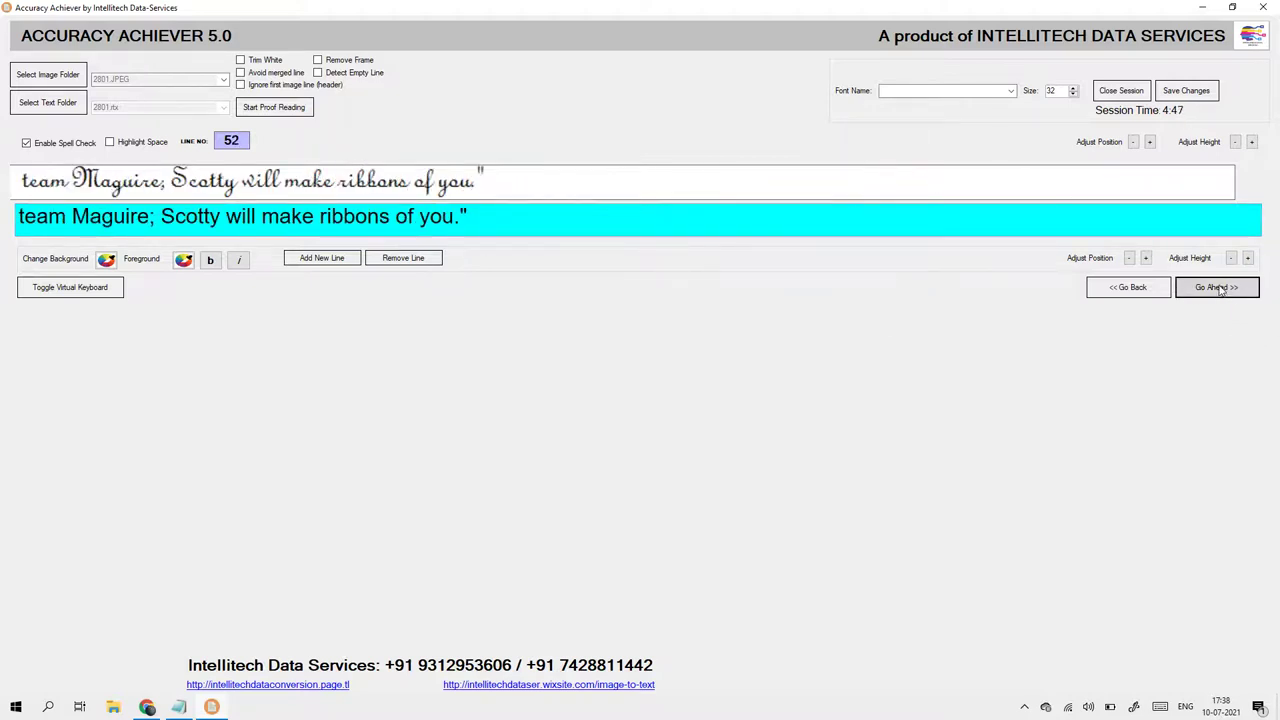
{"action": "left_click", "coordinate": [1219, 288]}
{"action": "left_click", "coordinate": [1219, 288]}
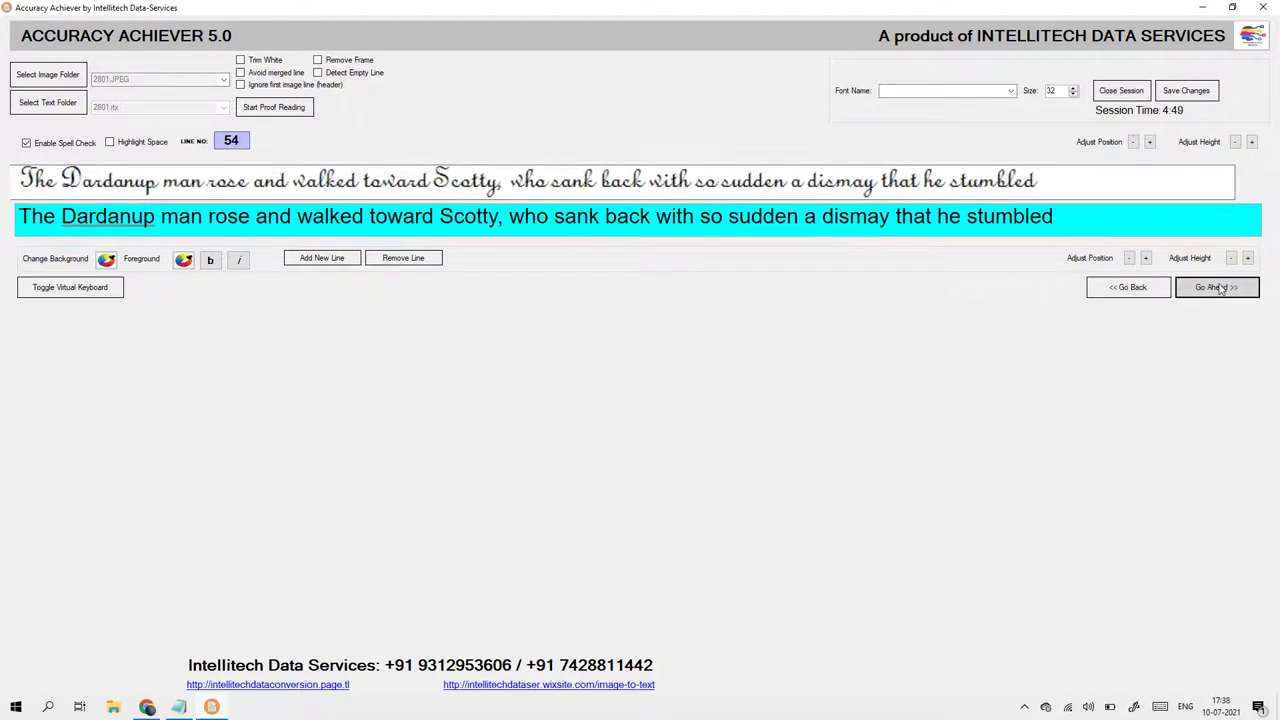
{"action": "left_click", "coordinate": [1219, 288]}
{"action": "left_click", "coordinate": [1219, 288]}
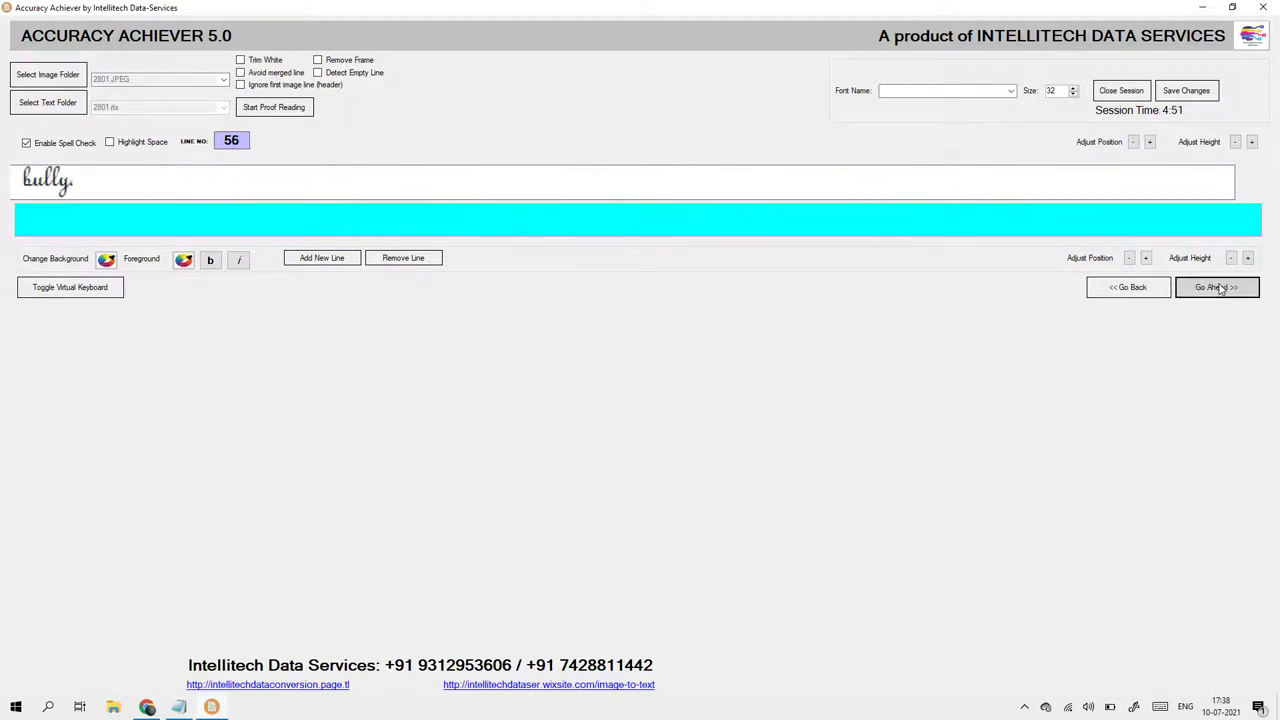
{"action": "type", "text": "bu"}
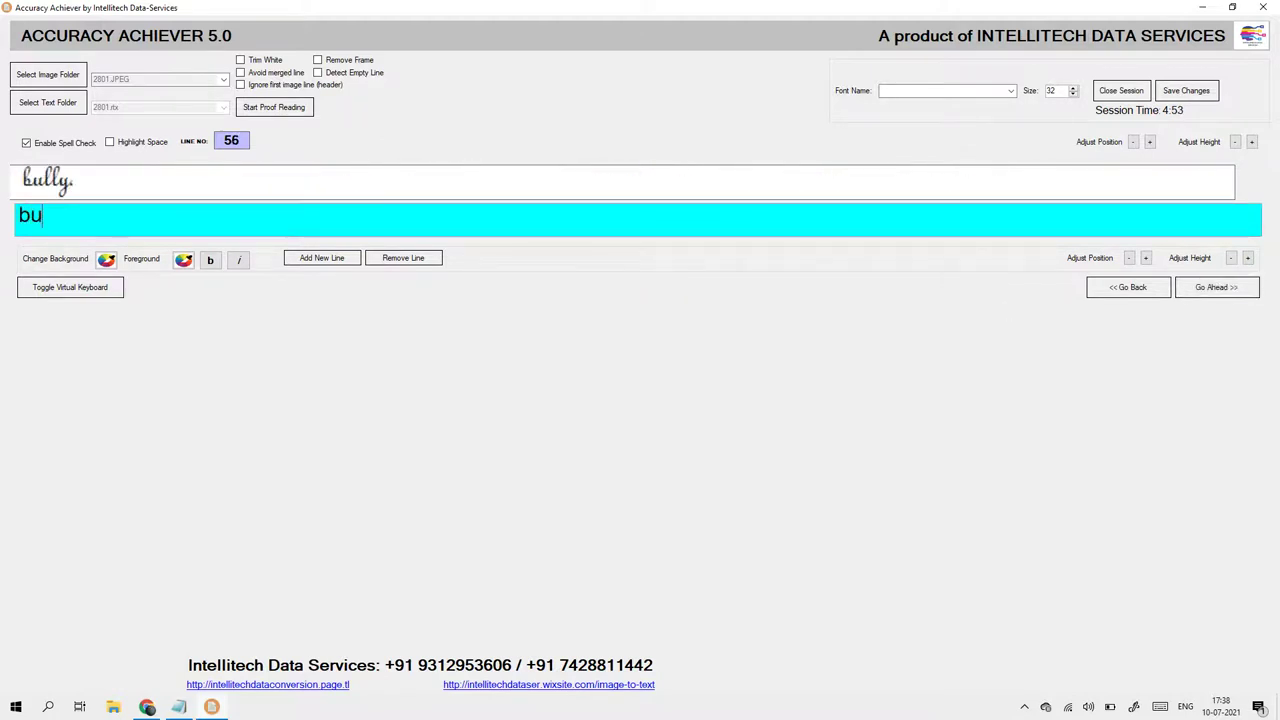
{"action": "type", "text": "lly."}
Step: Save the proofread text, dismiss the messages, and close Accuracy Achiever
{"action": "left_click", "coordinate": [1183, 92]}
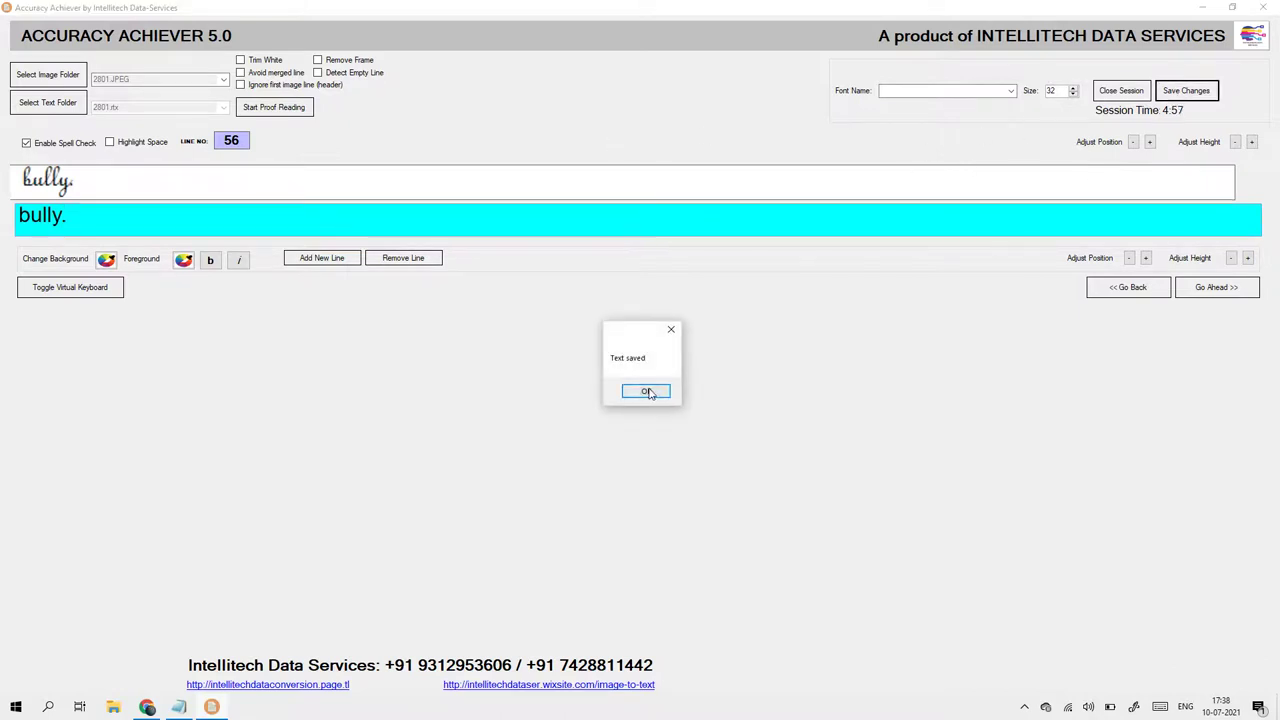
{"action": "left_click", "coordinate": [652, 391]}
{"action": "left_click", "coordinate": [1243, 290]}
{"action": "left_click", "coordinate": [731, 396]}
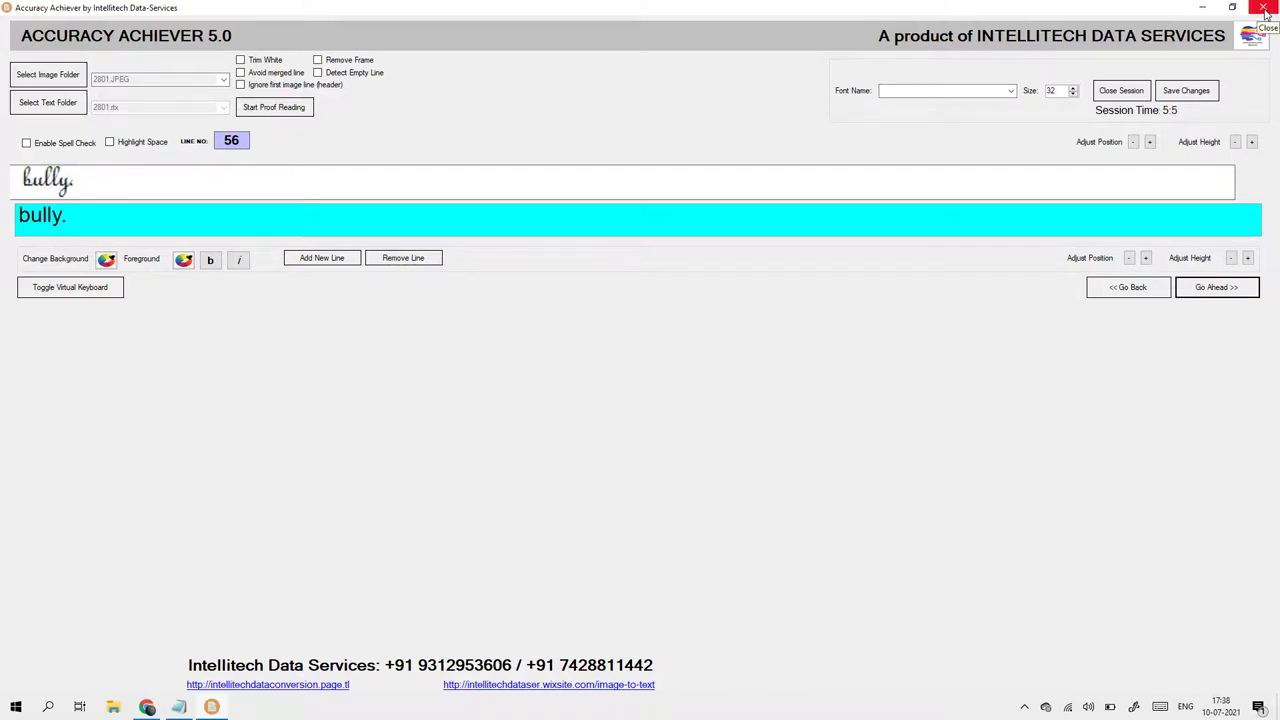
{"action": "left_click", "coordinate": [1264, 9]}
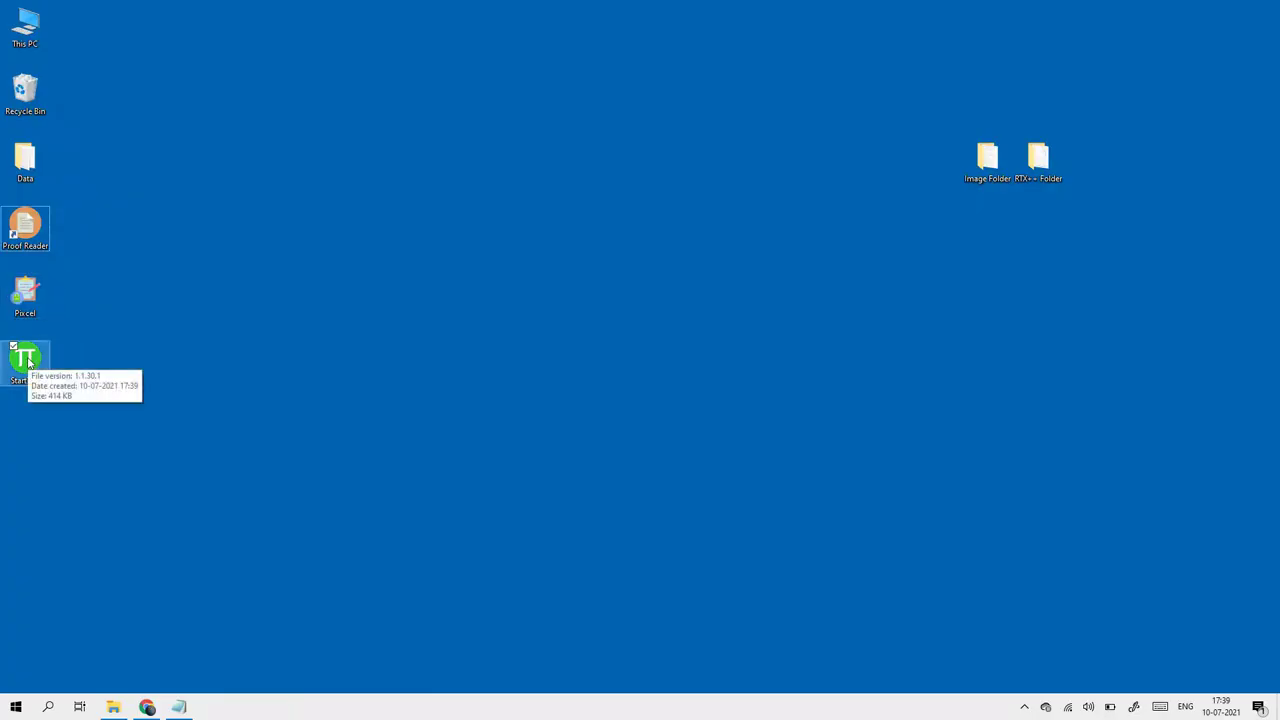
Step: Launch StartTXT from the desktop, and open image 2801 from Image Folder for editing in Paint
{"action": "double_click", "coordinate": [28, 362]}
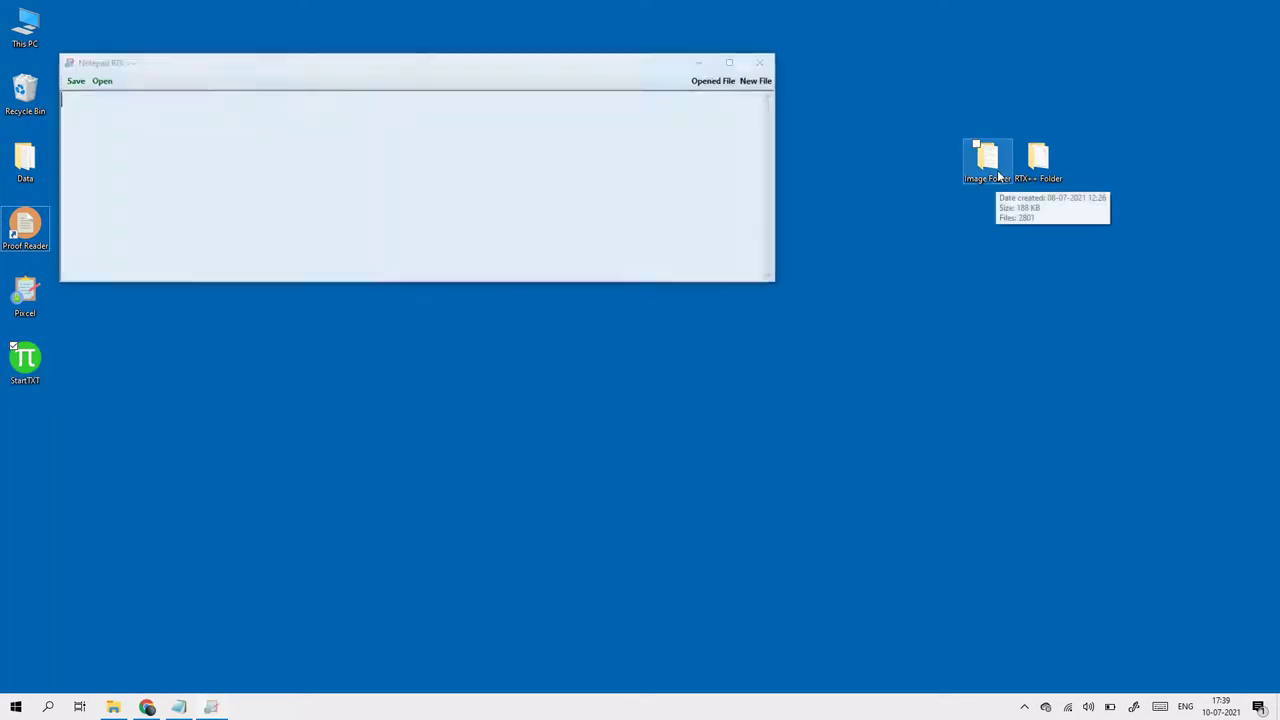
{"action": "double_click", "coordinate": [998, 176]}
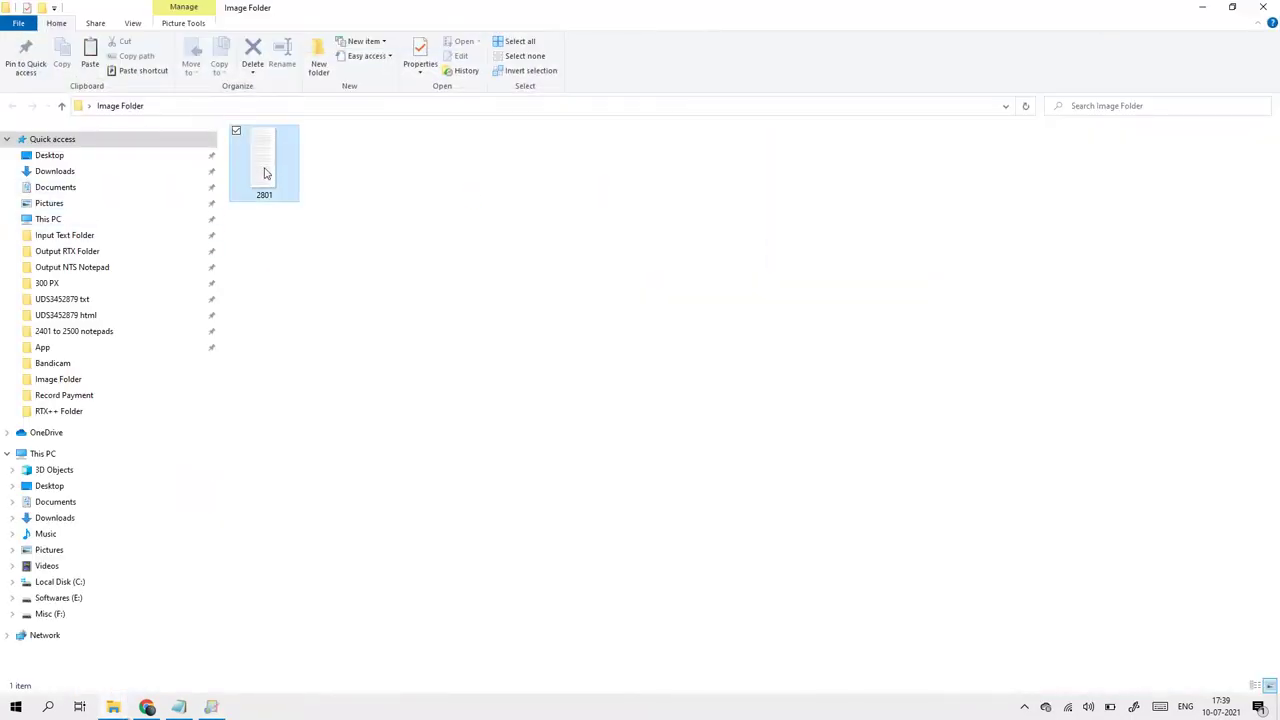
{"action": "right_click", "coordinate": [266, 172]}
{"action": "left_click", "coordinate": [293, 265]}
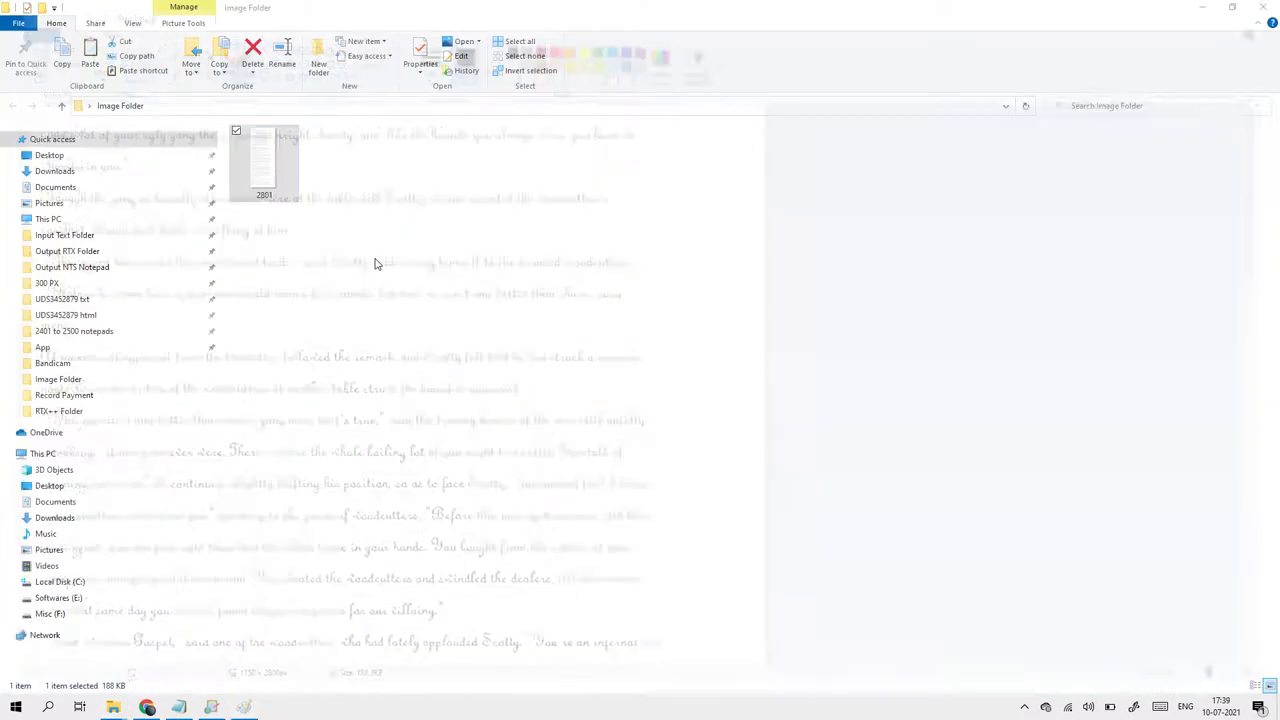
{"action": "right_click", "coordinate": [263, 182]}
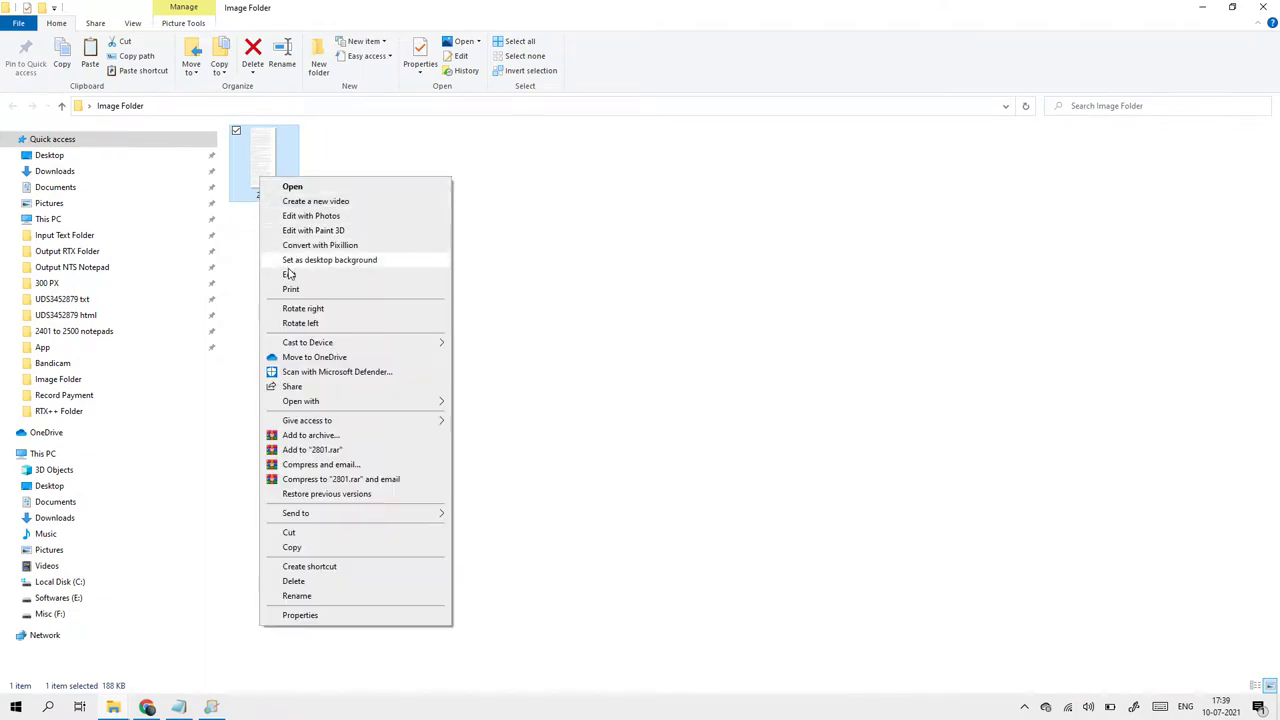
{"action": "left_click", "coordinate": [287, 279]}
{"action": "left_click", "coordinate": [1201, 8]}
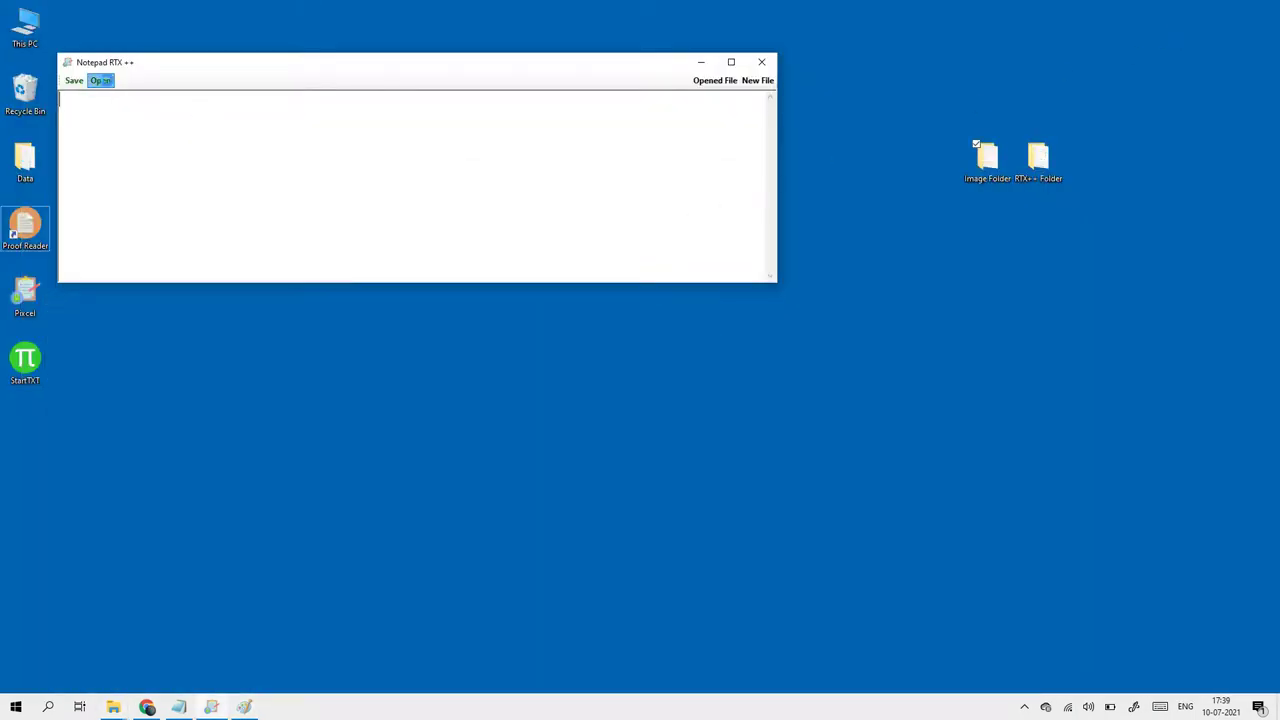
Step: Open the file 2801.rtx from the desktop's RTX++ Folder in Notepad RTX++
{"action": "left_click", "coordinate": [100, 80]}
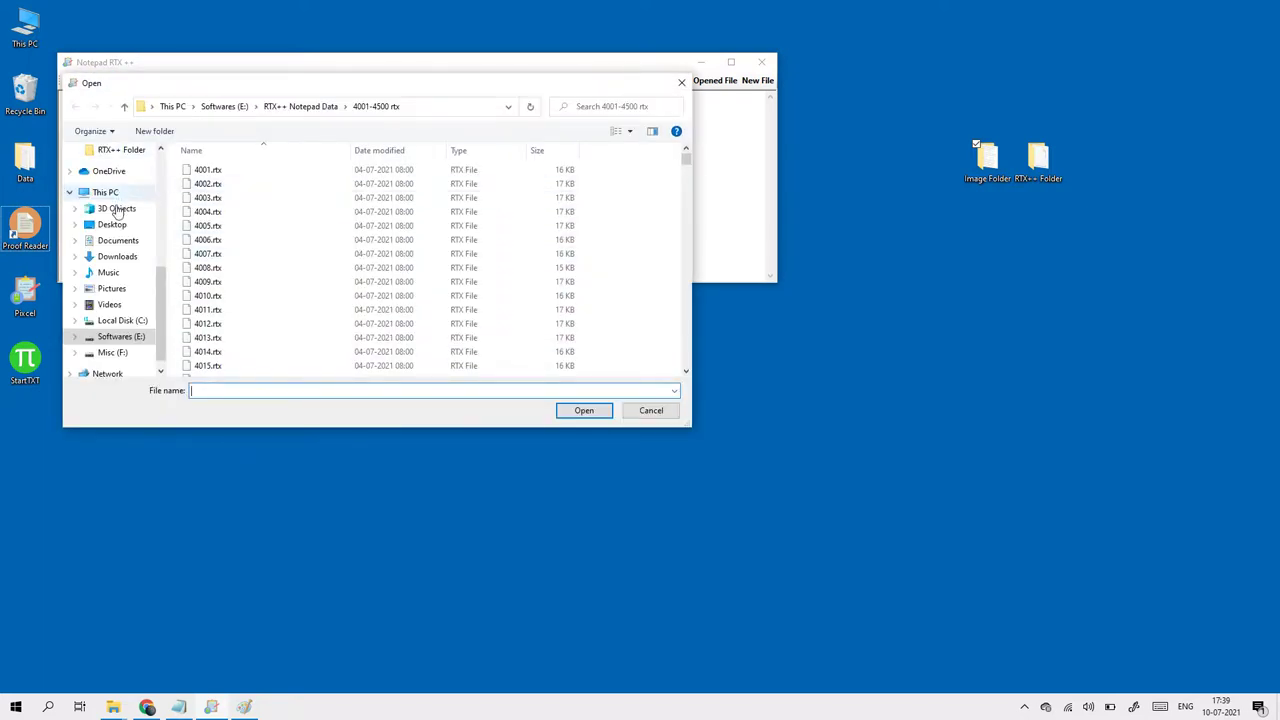
{"action": "left_click", "coordinate": [112, 224]}
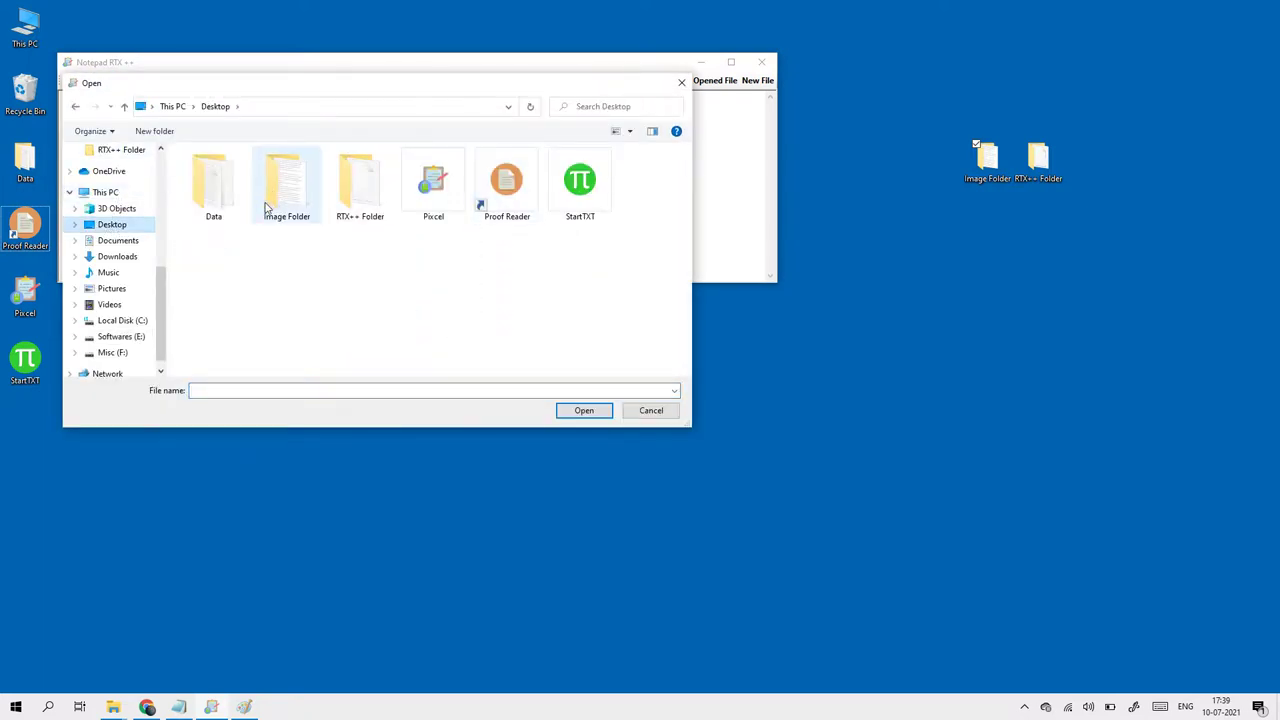
{"action": "left_click", "coordinate": [224, 191]}
{"action": "double_click", "coordinate": [224, 191]}
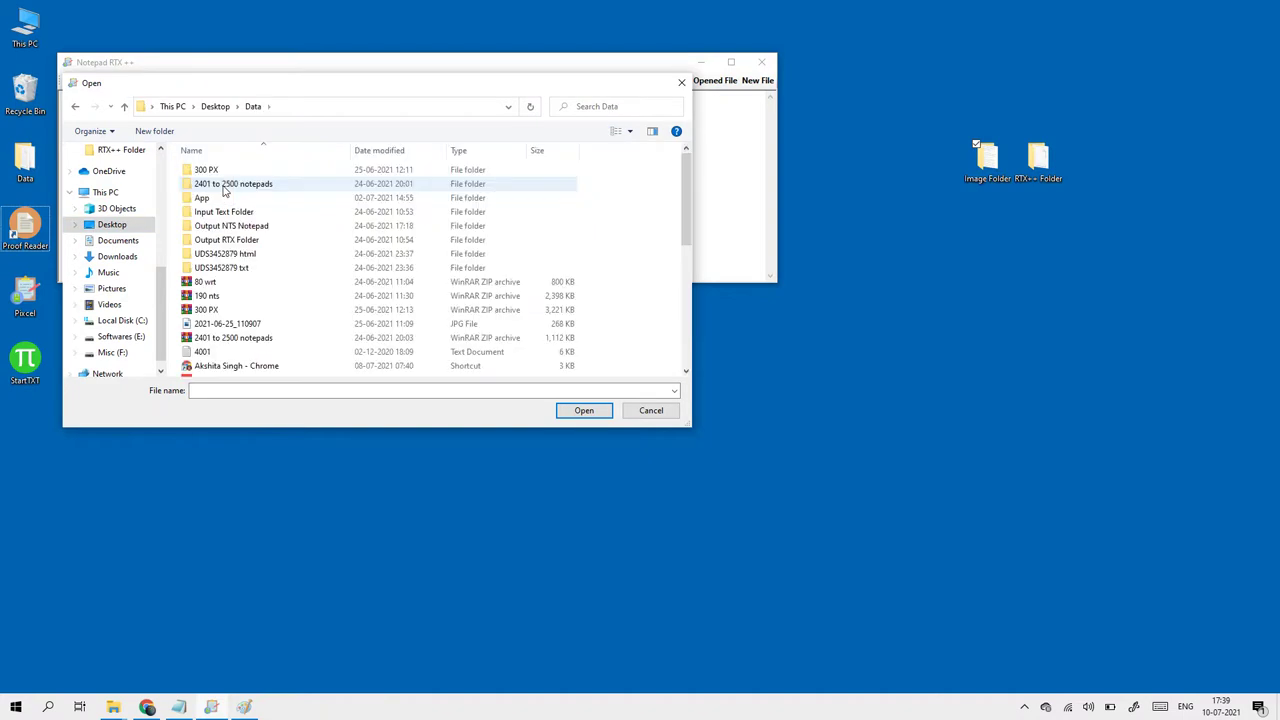
{"action": "left_click", "coordinate": [112, 226]}
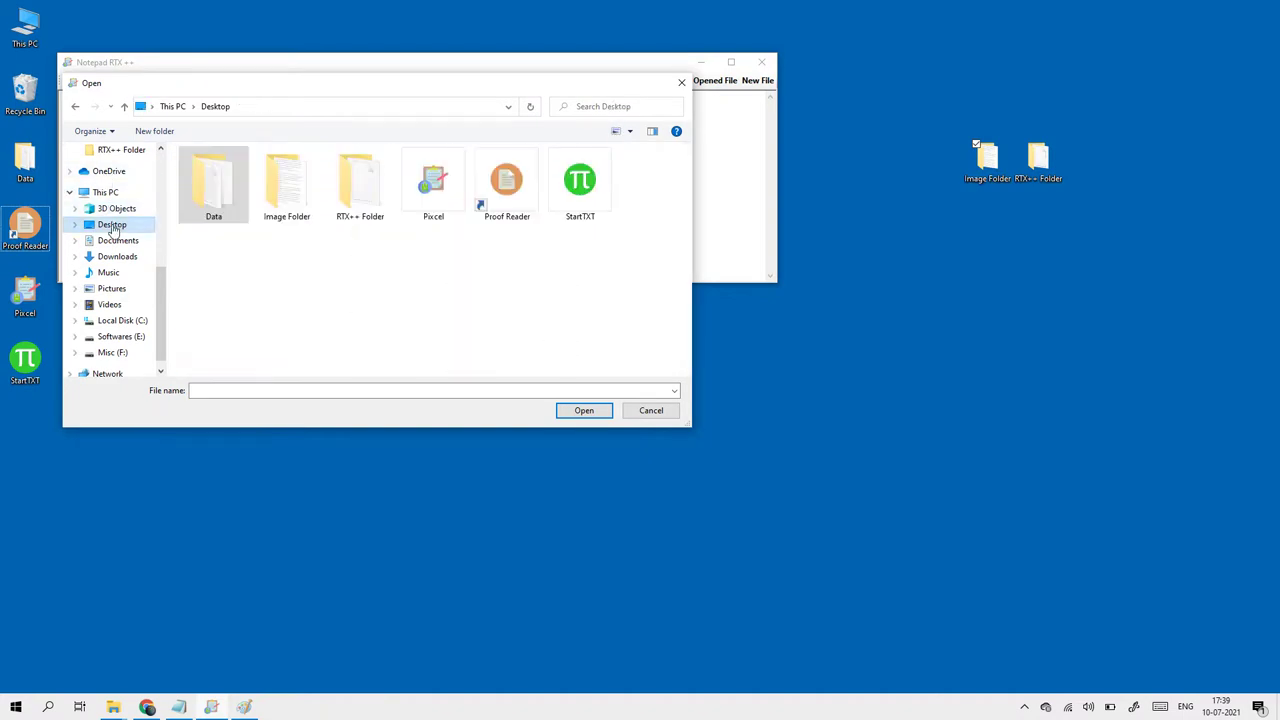
{"action": "double_click", "coordinate": [347, 200]}
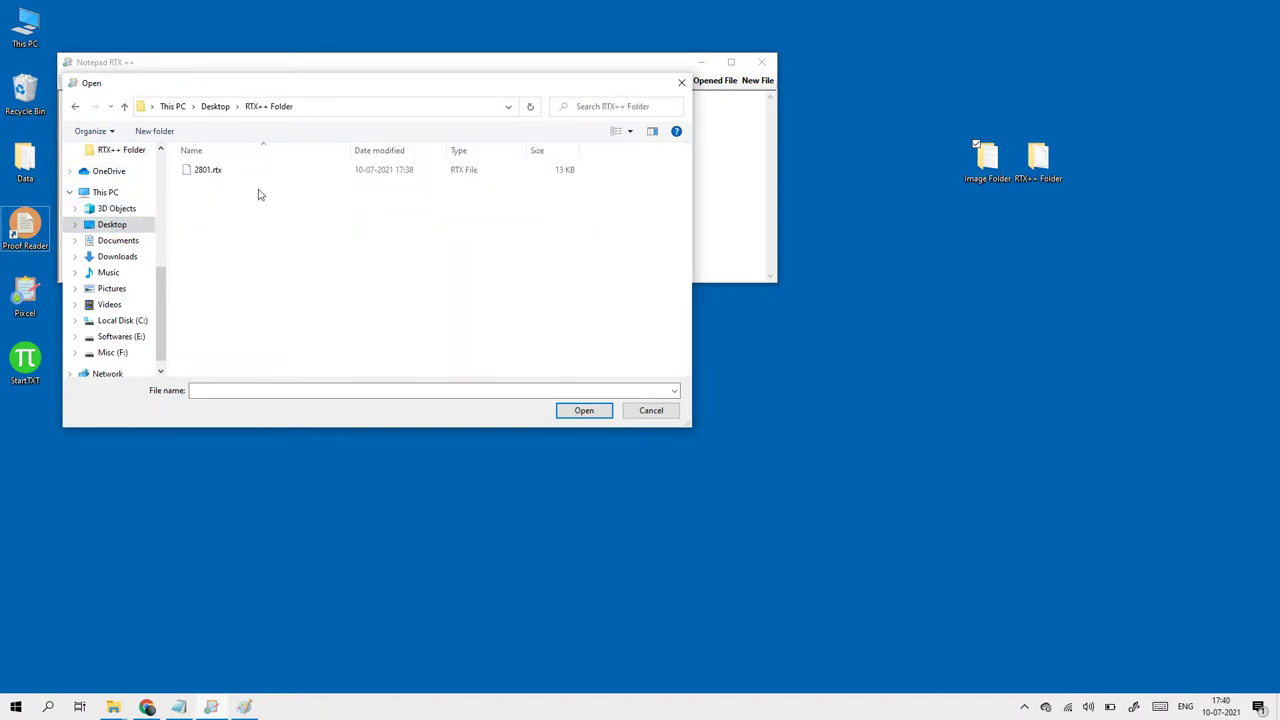
{"action": "double_click", "coordinate": [220, 172]}
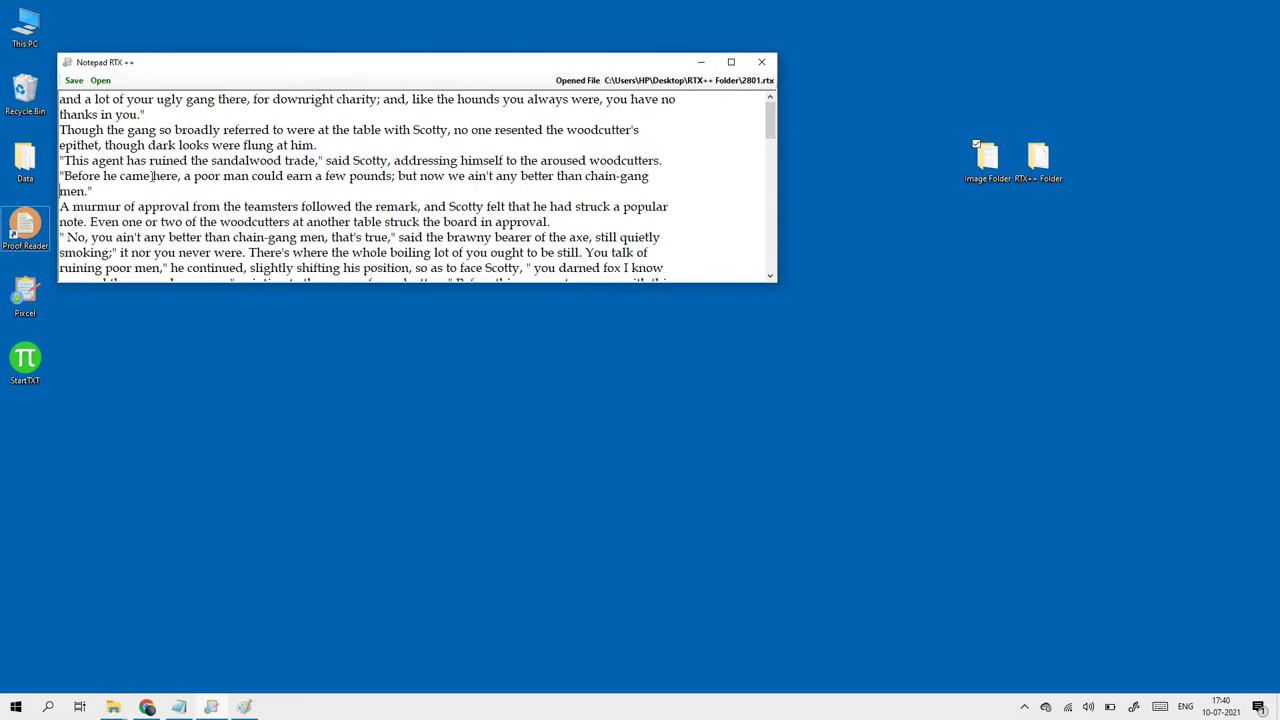
Step: Maximize the Notepad RTX++ window and compare the full text of 2801.rtx with the 2801 image in Paint
{"action": "left_click", "coordinate": [731, 62]}
{"action": "scroll", "coordinate": [422, 150], "scroll_direction": "up", "scroll_amount": 15}
{"action": "scroll", "coordinate": [422, 150], "scroll_direction": "down", "scroll_amount": 5}
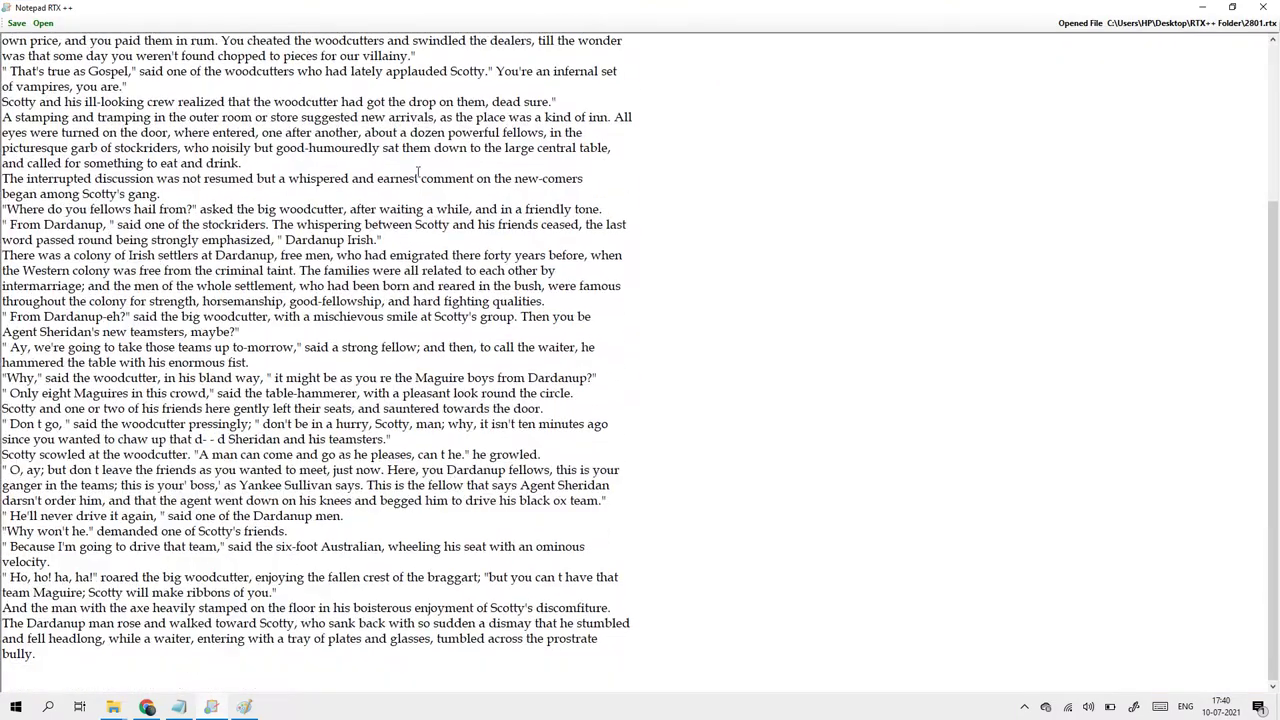
{"action": "scroll", "coordinate": [420, 158], "scroll_direction": "up", "scroll_amount": 5}
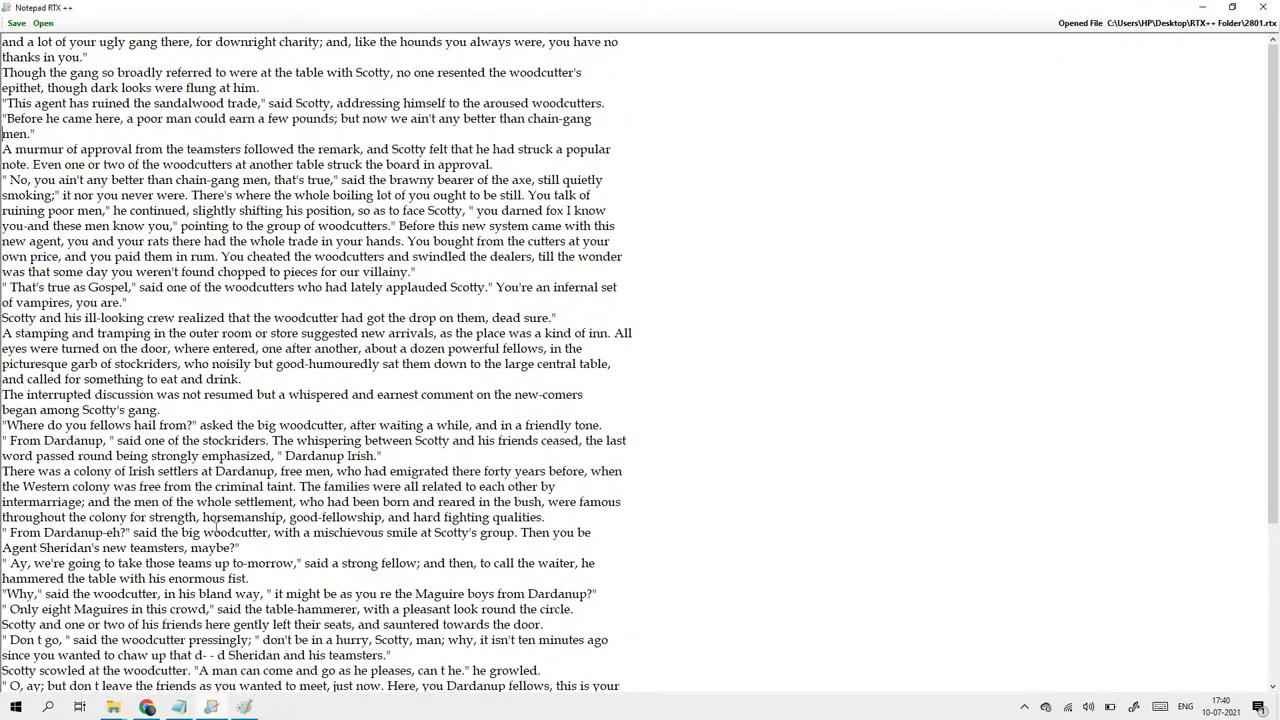
{"action": "left_click", "coordinate": [245, 707]}
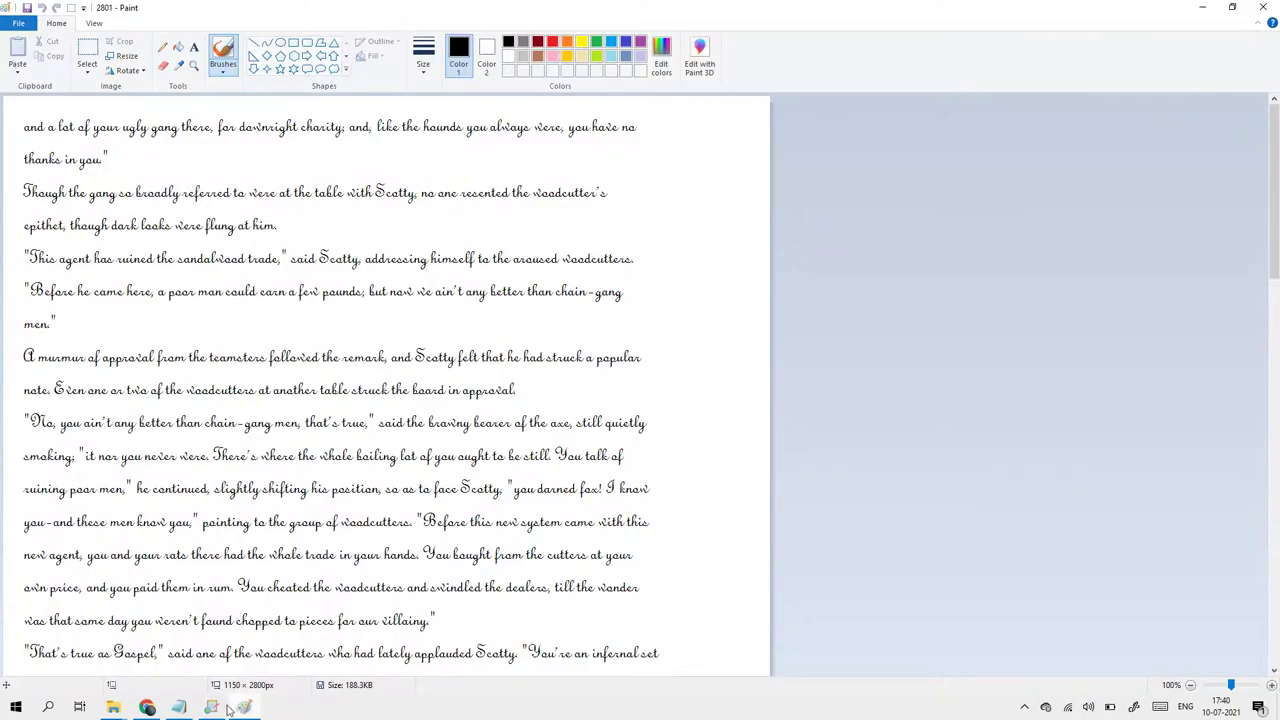
{"action": "left_click", "coordinate": [220, 710]}
{"action": "left_click", "coordinate": [244, 710]}
{"action": "left_click", "coordinate": [213, 710]}
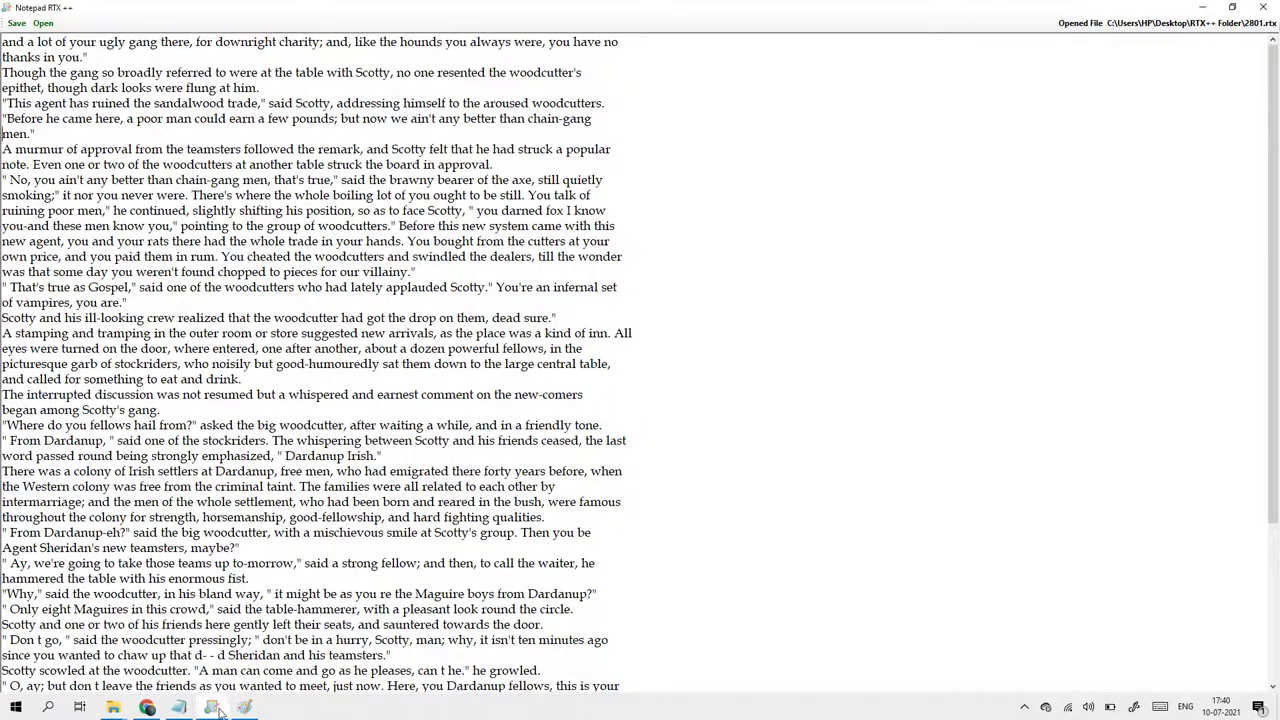